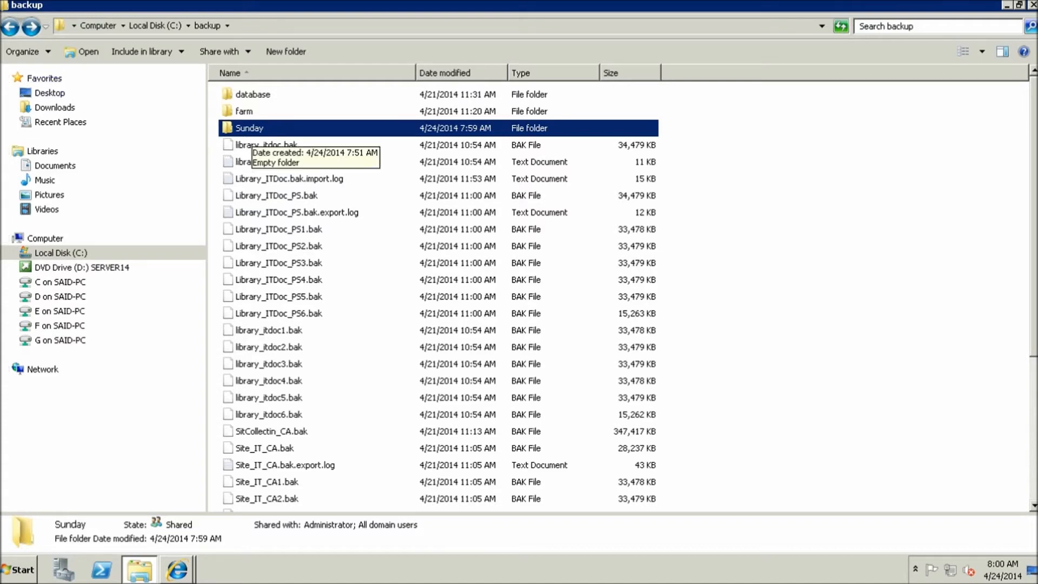
Confirm backup\Sunday is empty, then go back to C: and open the scripts folder
key("Return")
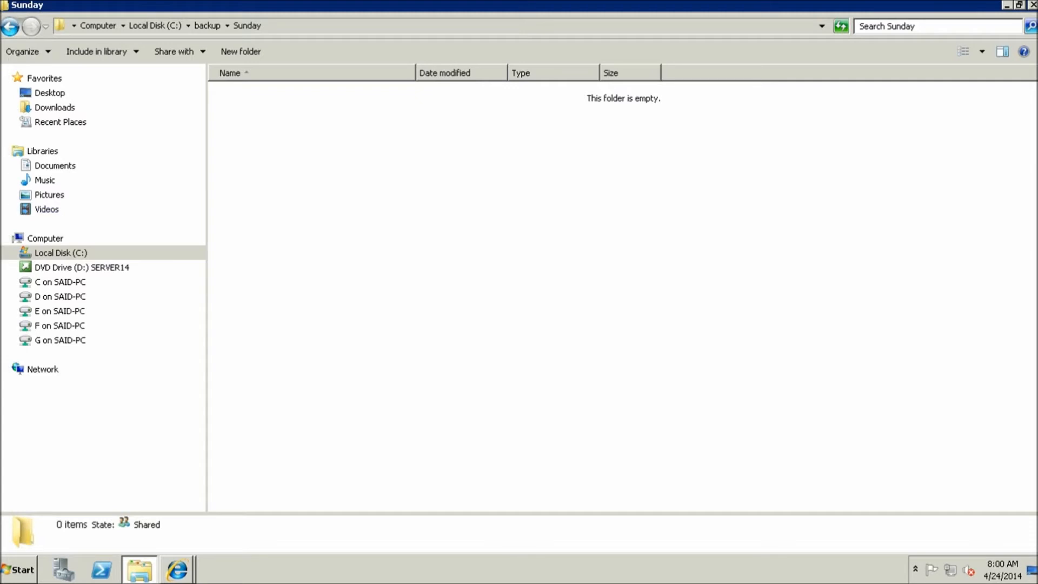
key("BackSpace")
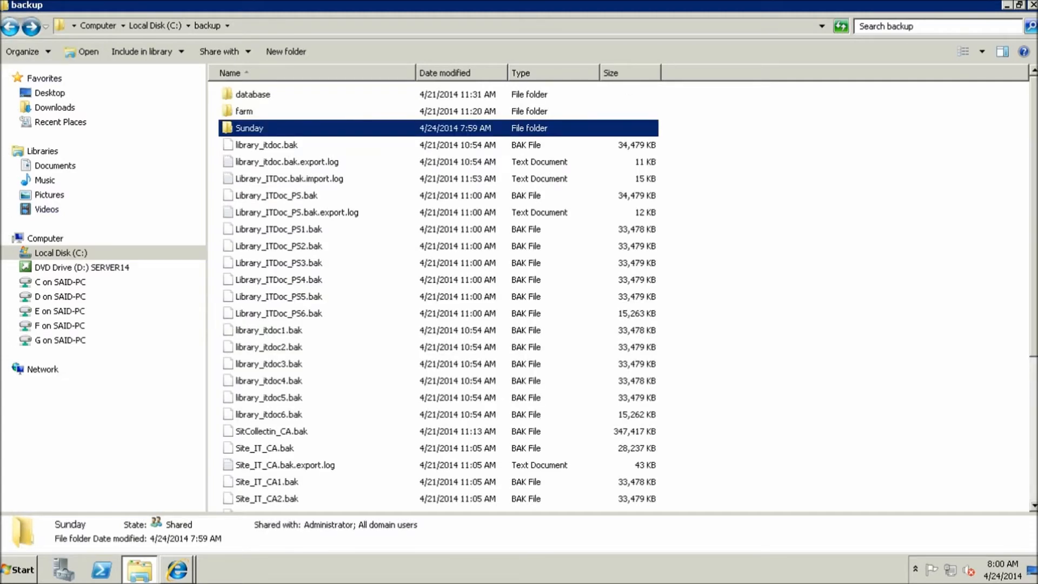
key("BackSpace")
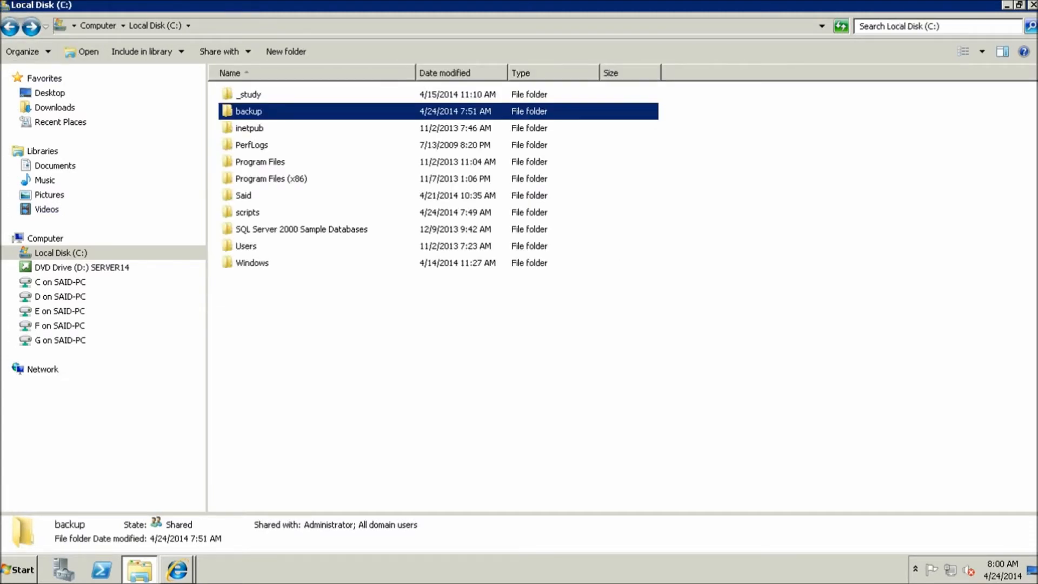
double_click(248, 213)
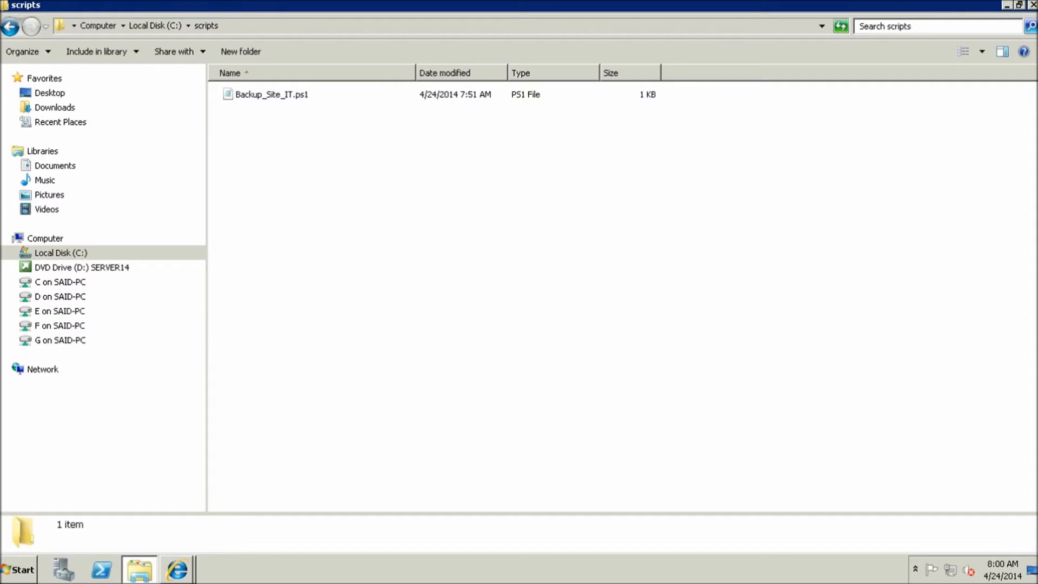
double_click(271, 95)
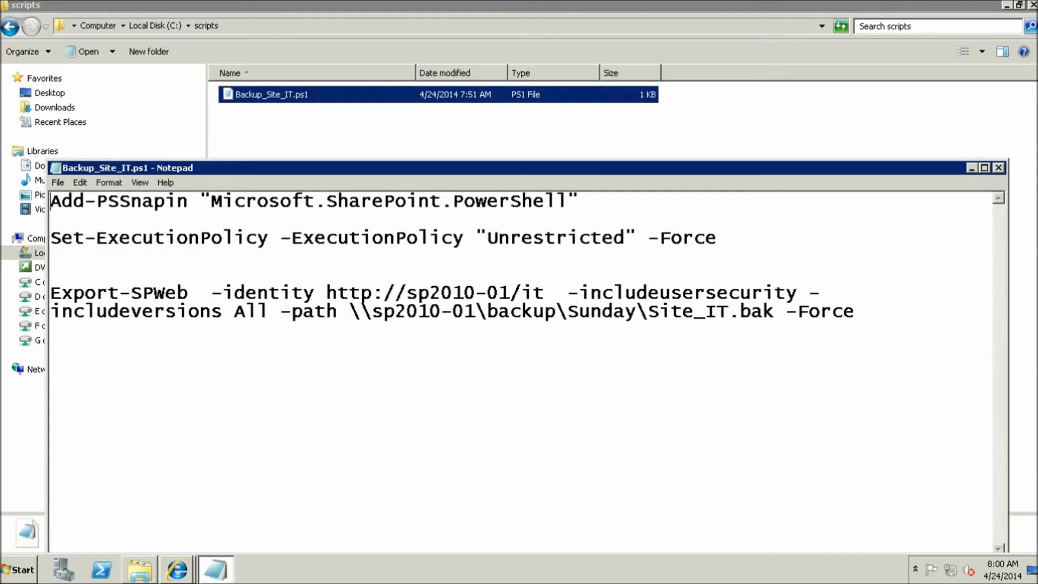
left_click_drag(335, 168, 355, 128)
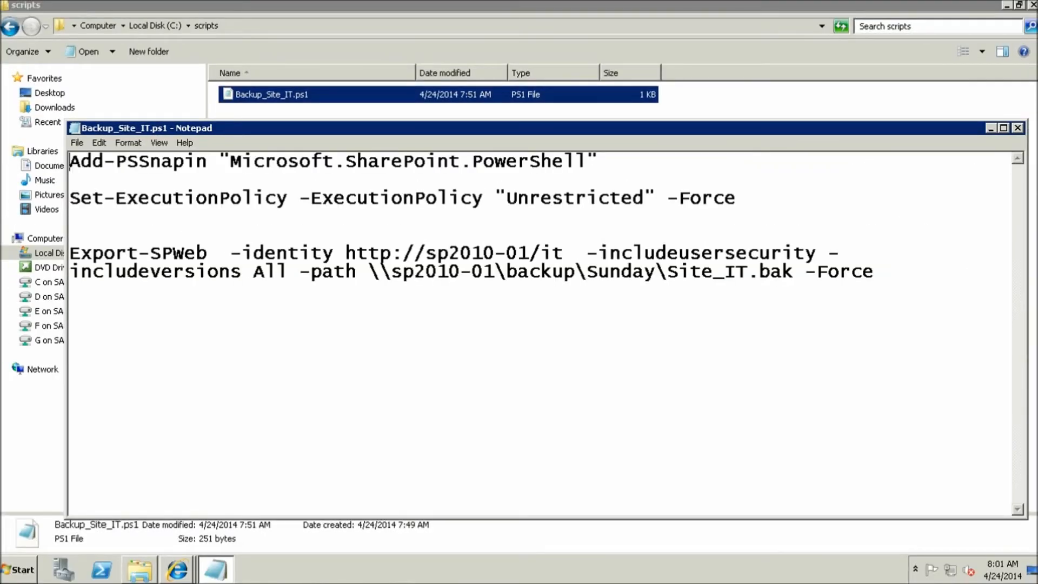
left_click(1018, 128)
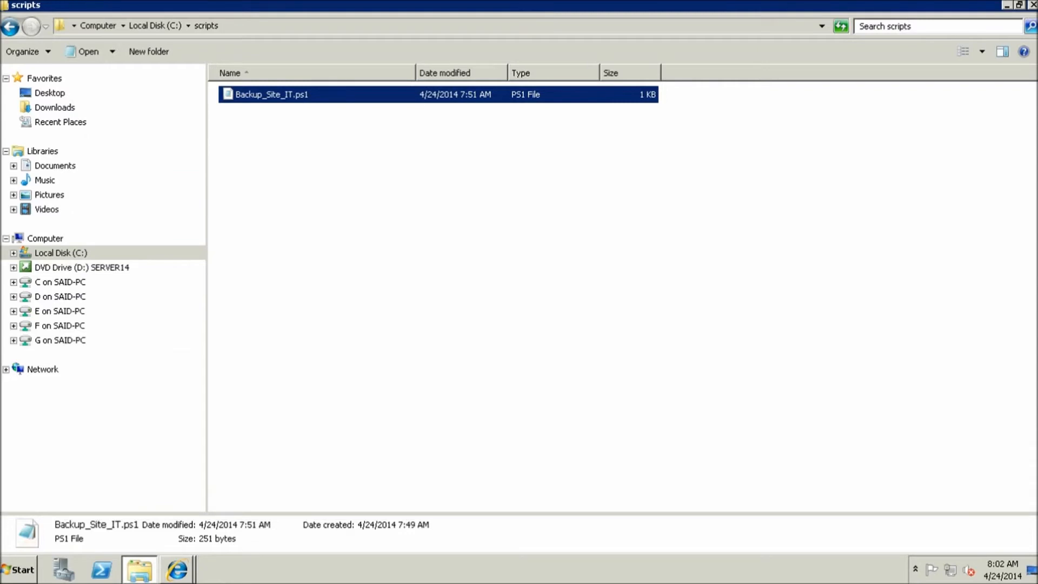
Launch the SharePoint 2010 Management Shell as administrator beside the scripts folder window
key("super")
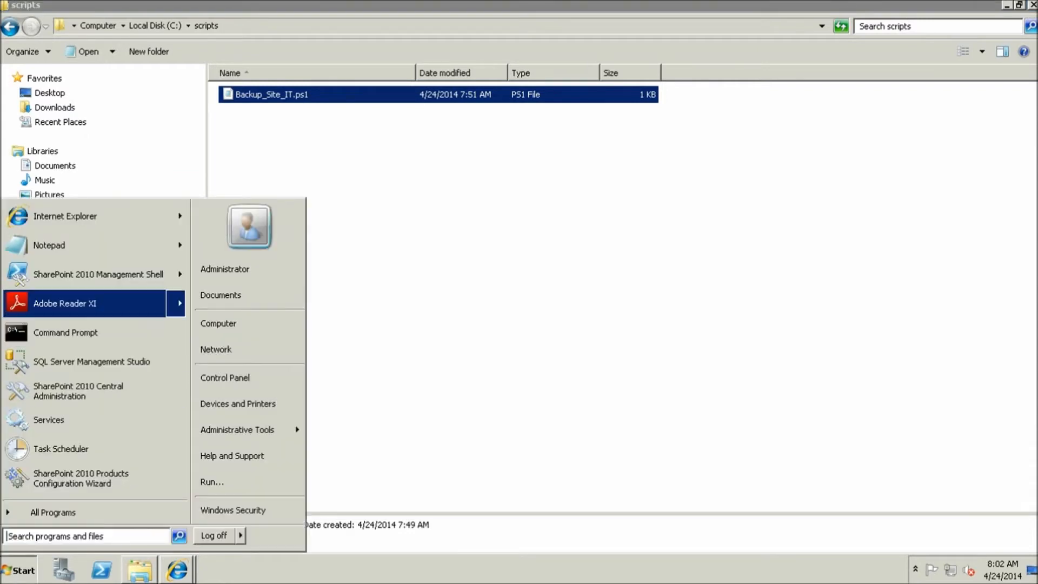
mouse_move(97, 275)
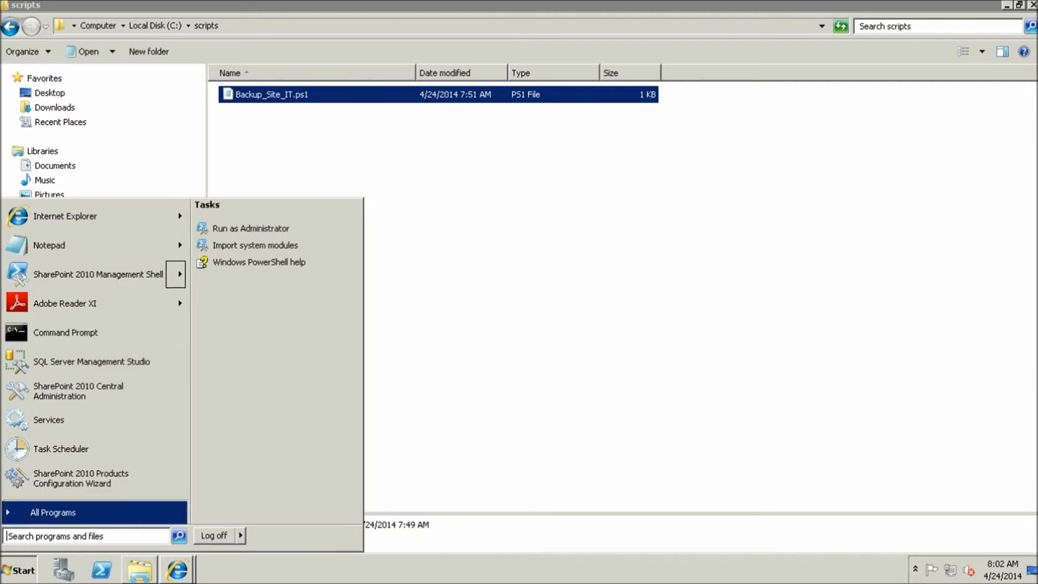
left_click(102, 569)
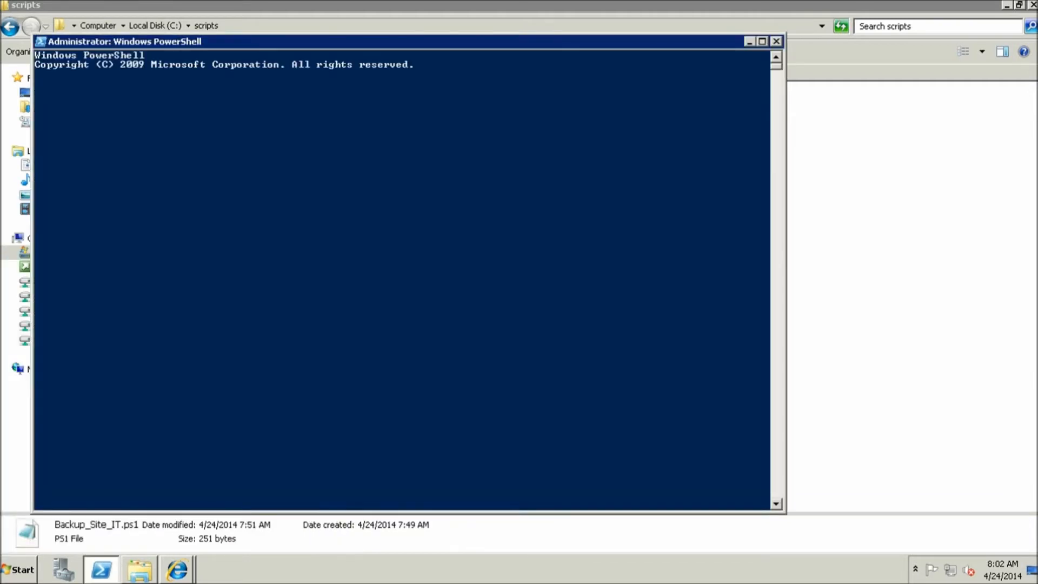
left_click_drag(378, 42, 628, 115)
left_click(272, 94)
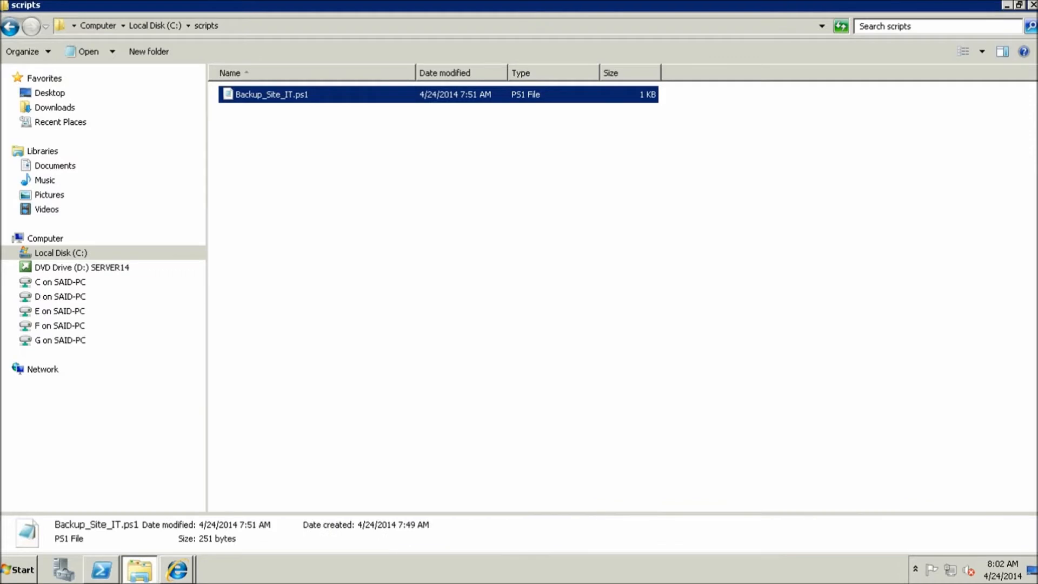
key("alt+Tab")
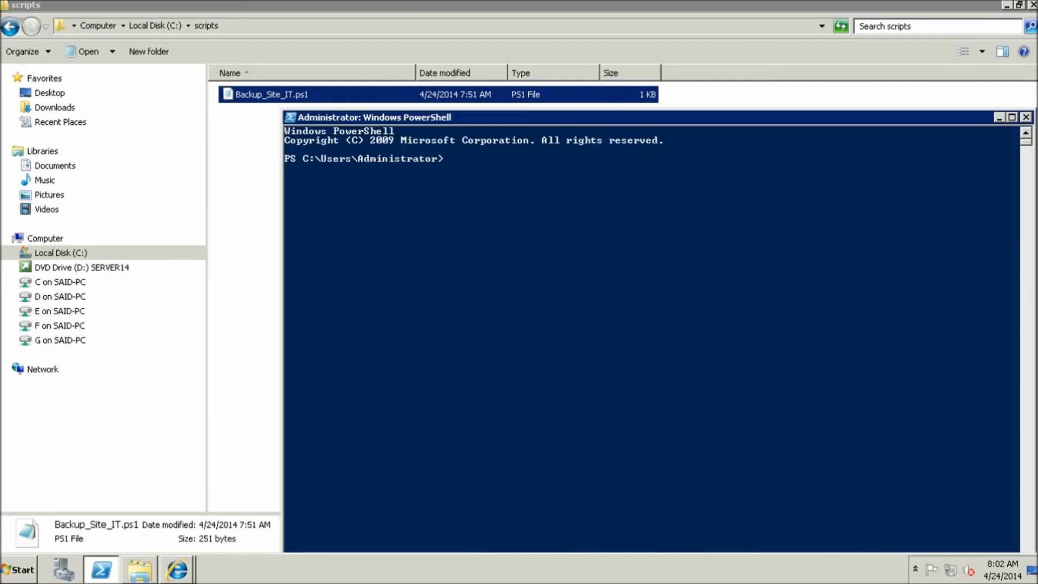
Run C:\scripts\Backup_Site_IT.ps1 in the administrator PowerShell console
type("C:\\scripts\\Backup_Site_IT.ps1")
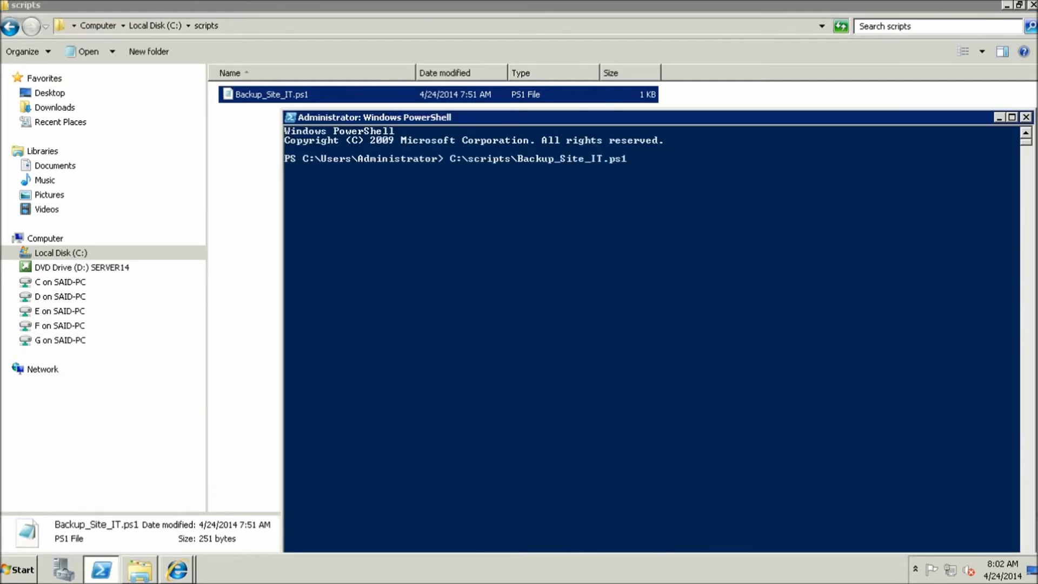
key("Return")
key("alt+Tab")
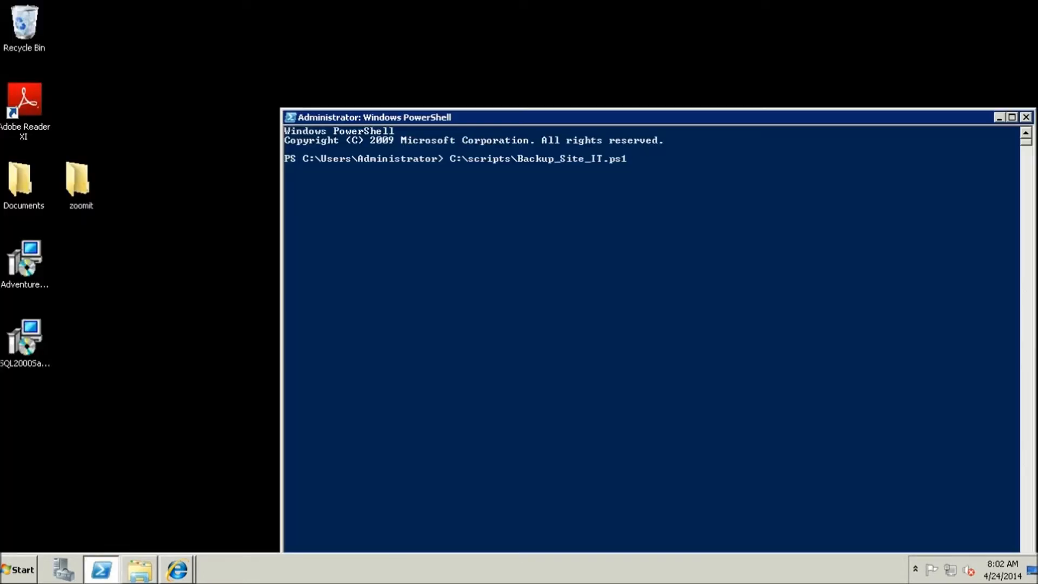
key("alt+Tab")
left_click(19, 569)
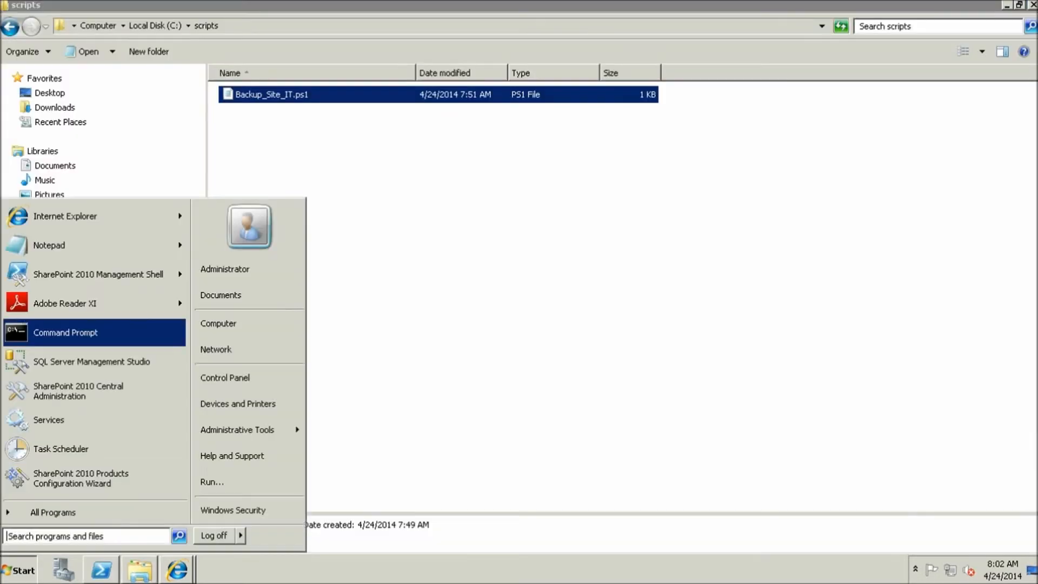
Browse from Computer to C:\backup\Sunday to view the newly exported Site_IT backup files
left_click(231, 322)
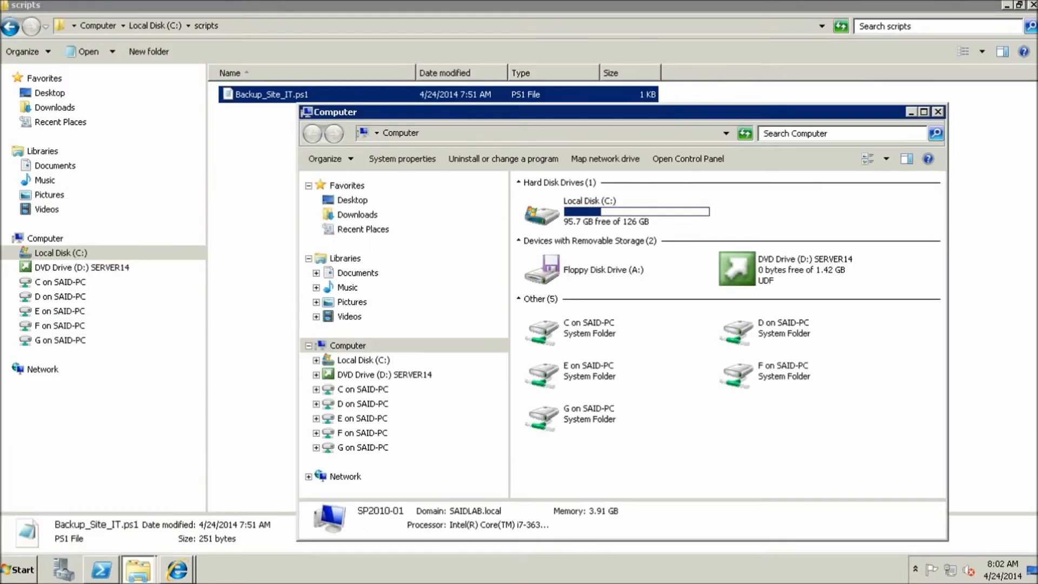
left_click(617, 211)
double_click(617, 212)
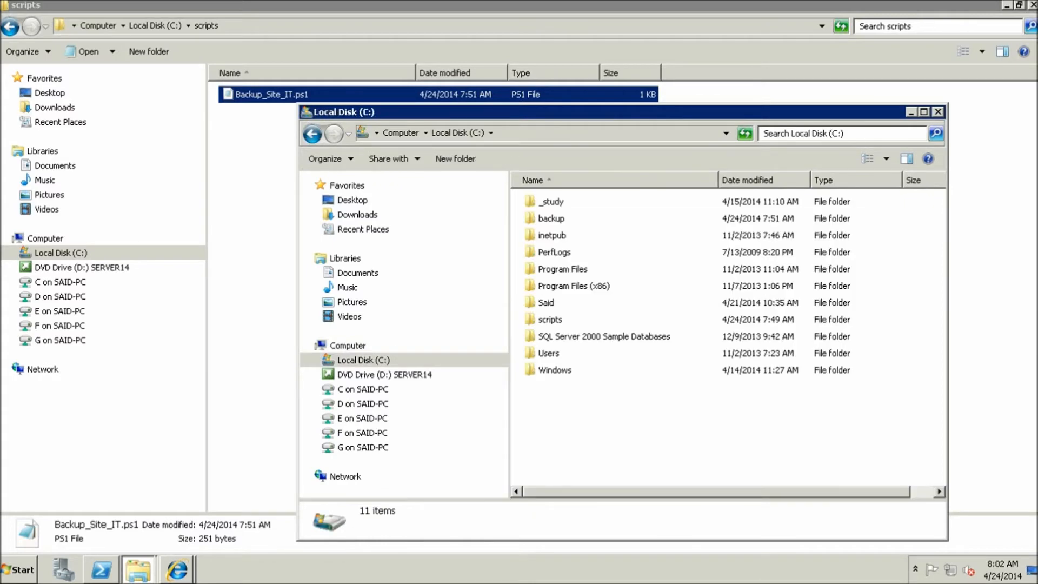
double_click(551, 218)
double_click(551, 235)
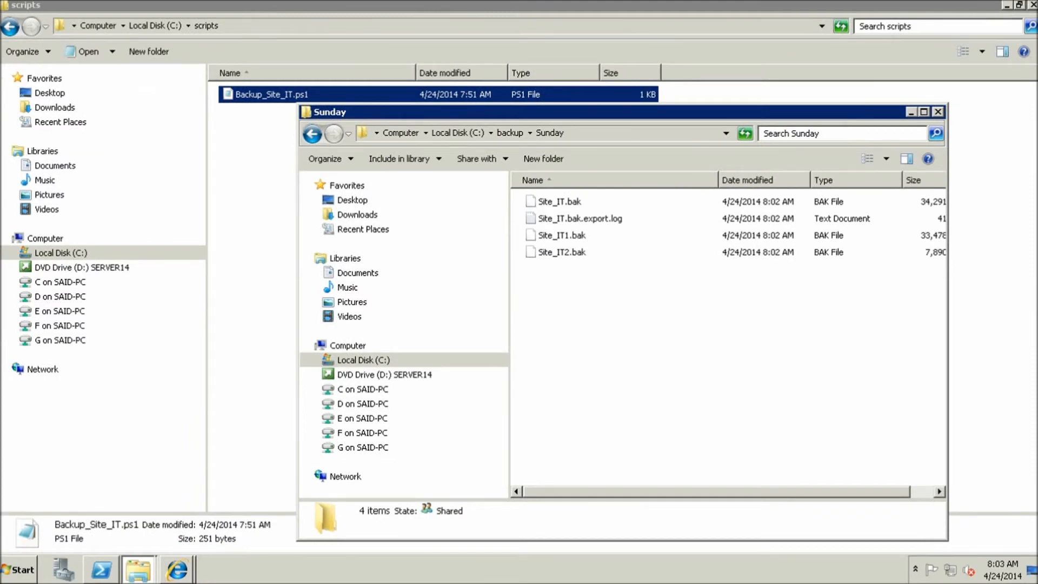
Open Site_IT.bak.export.log in Notepad and scroll through its contents
double_click(580, 218)
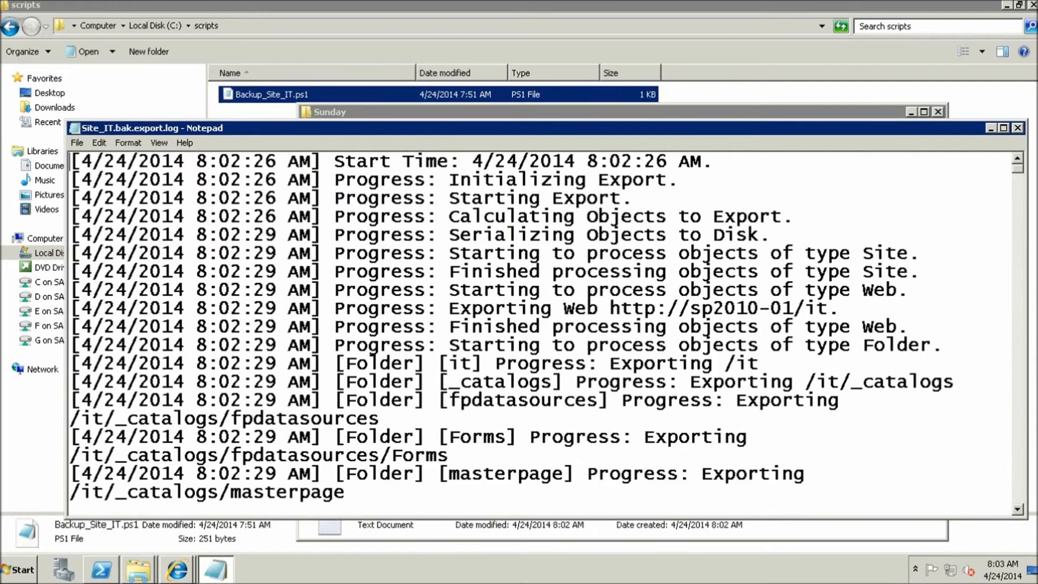
scroll(579, 303, "down", 20)
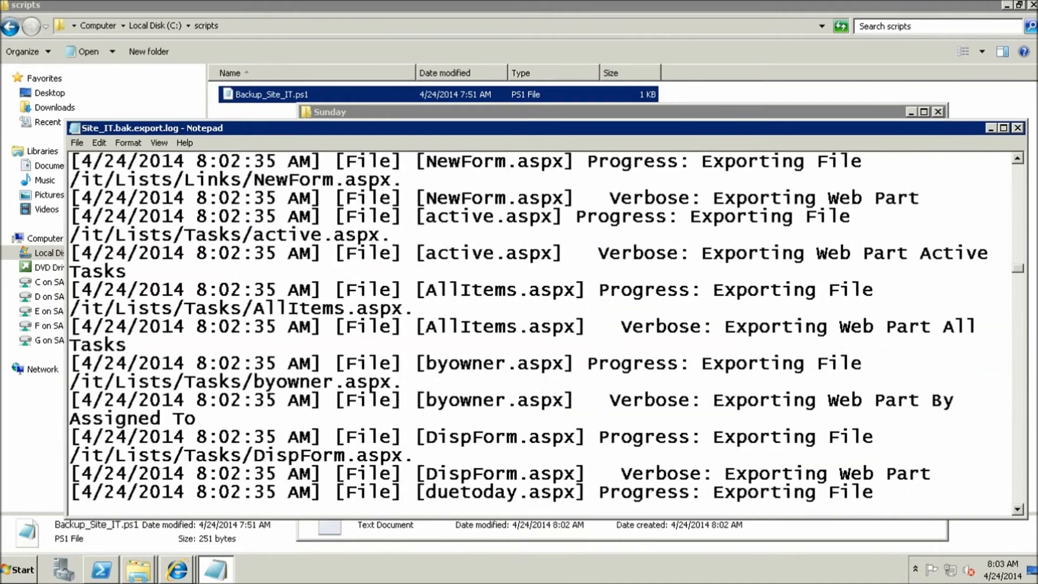
scroll(541, 324, "down", 20)
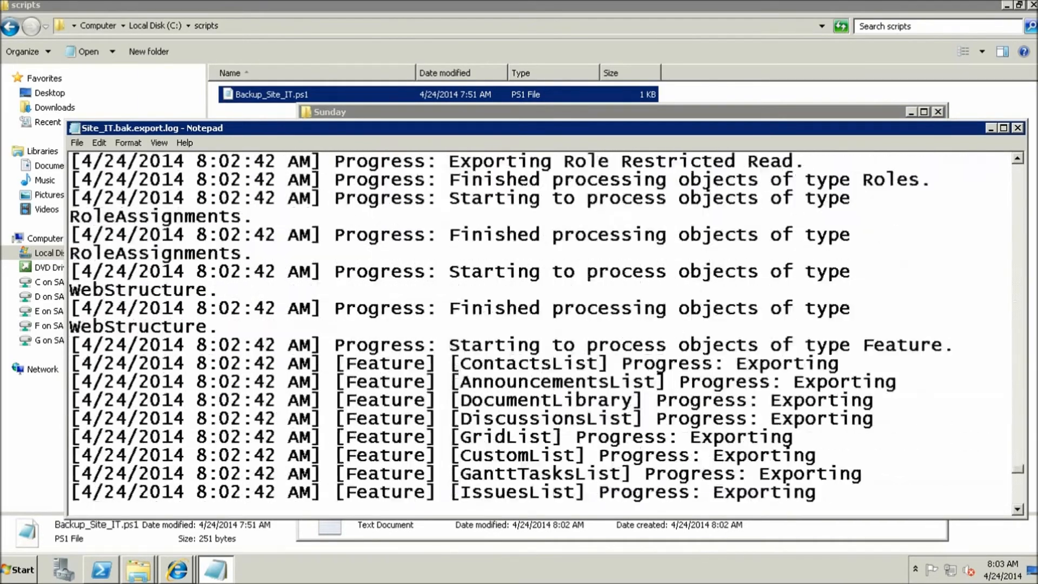
scroll(541, 325, "down", 15)
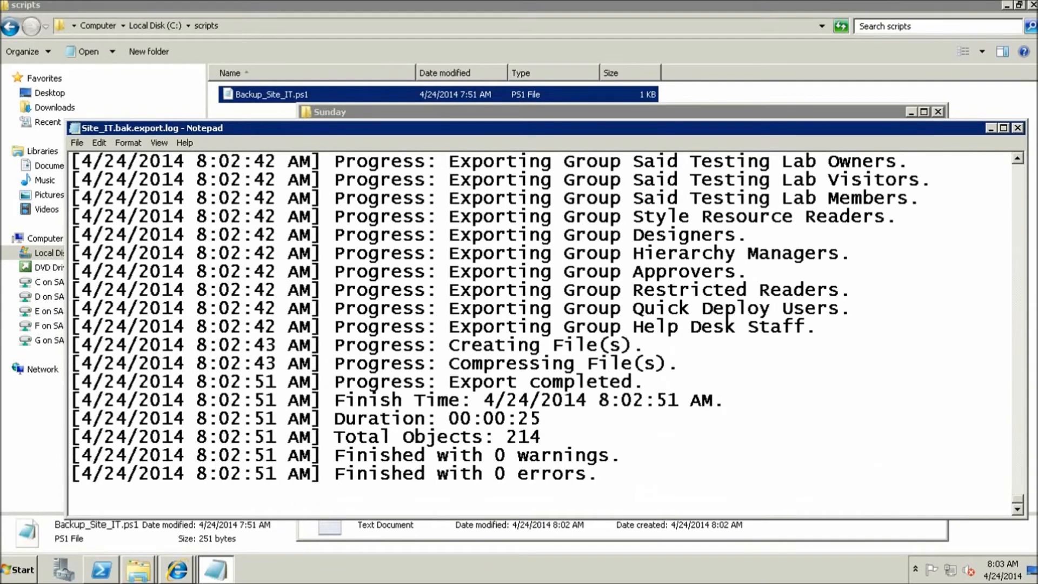
scroll(541, 324, "up", 20)
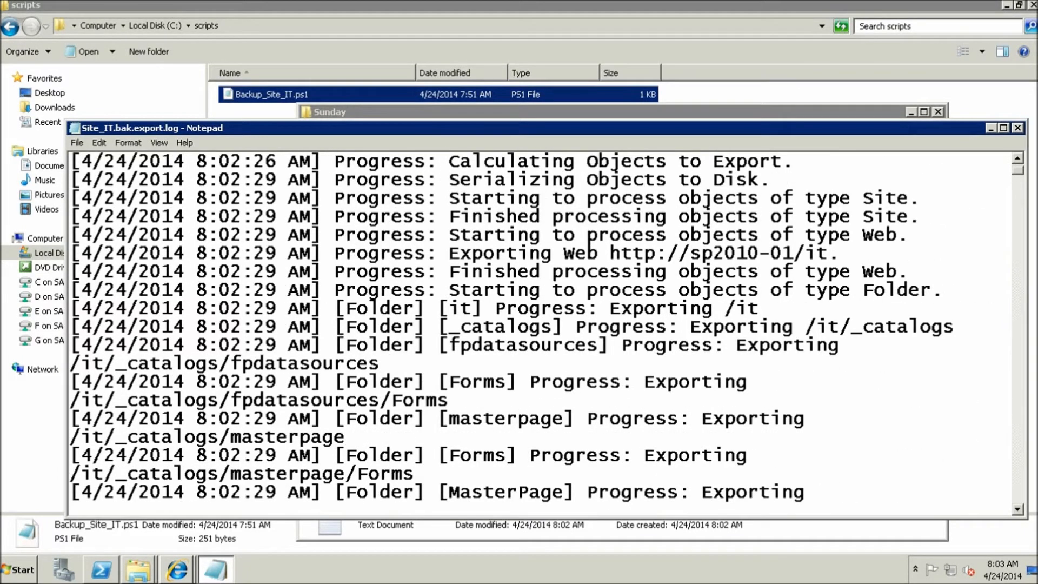
left_click(1018, 127)
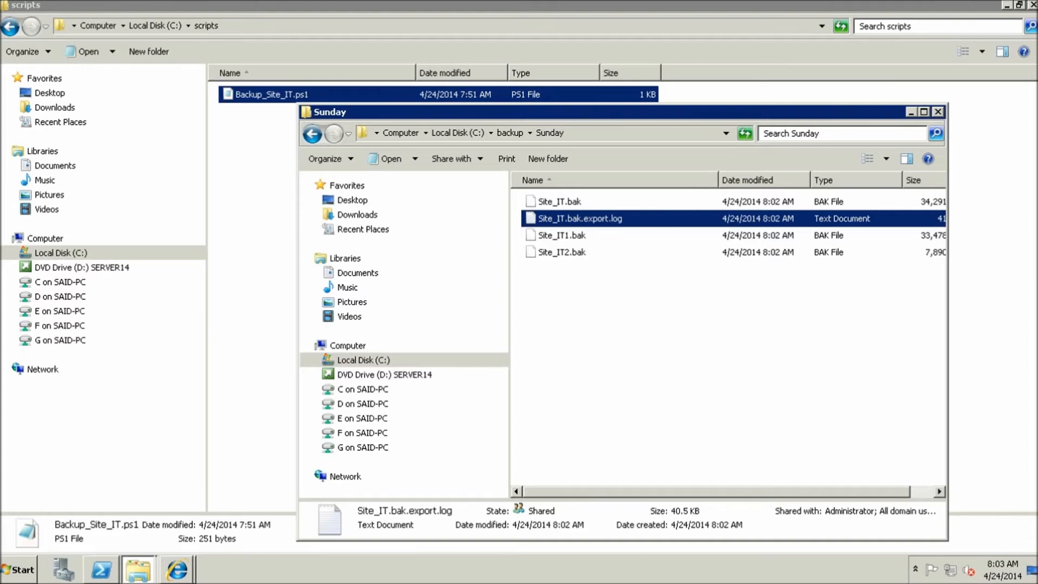
Recheck the log to confirm 214 objects exported with 0 warnings and 0 errors
key("Return")
scroll(541, 324, "down", 20)
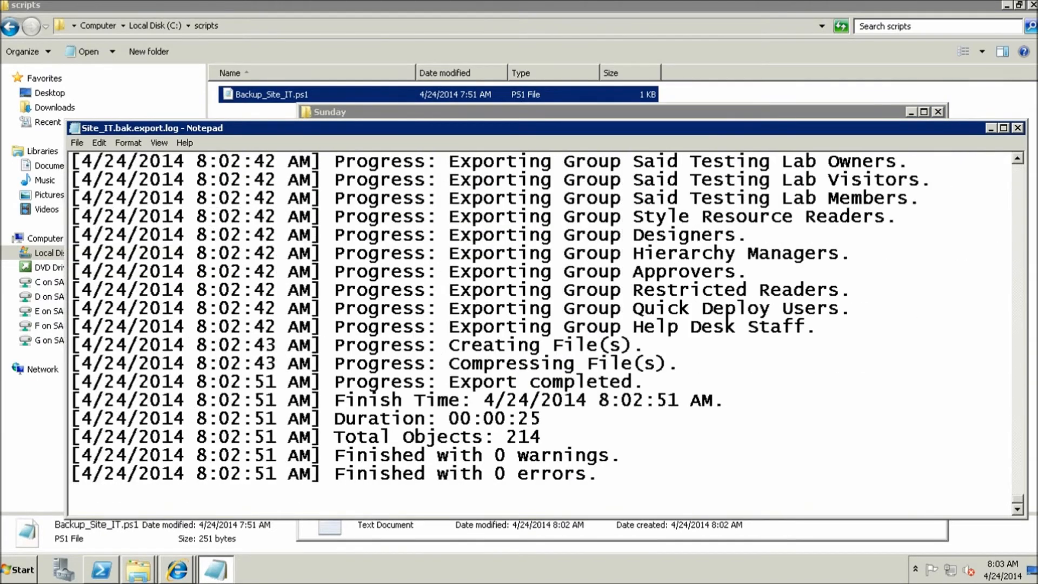
scroll(728, 319, "up", 20)
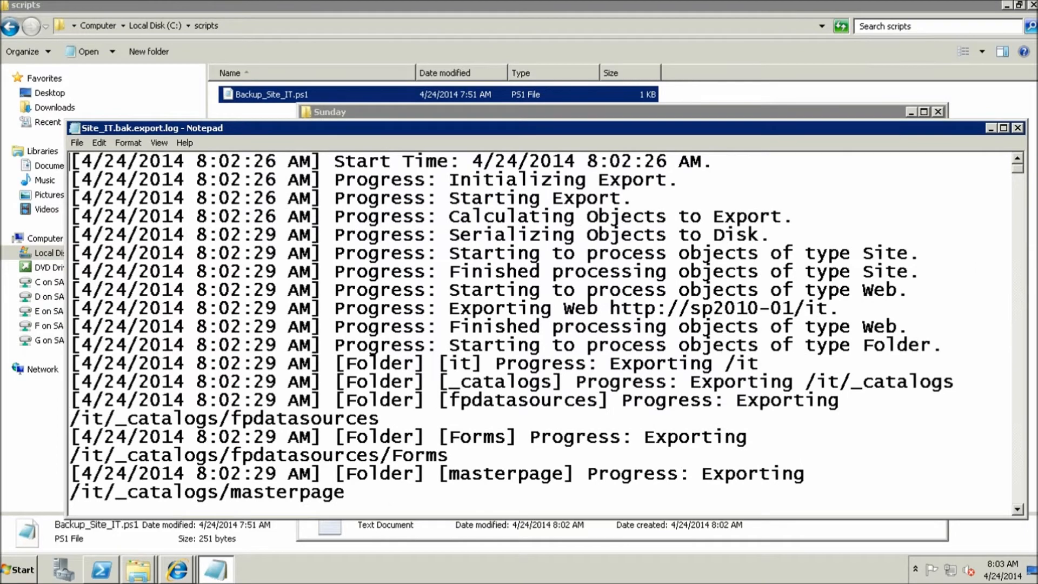
left_click(1017, 128)
left_click(681, 324)
left_click(580, 218)
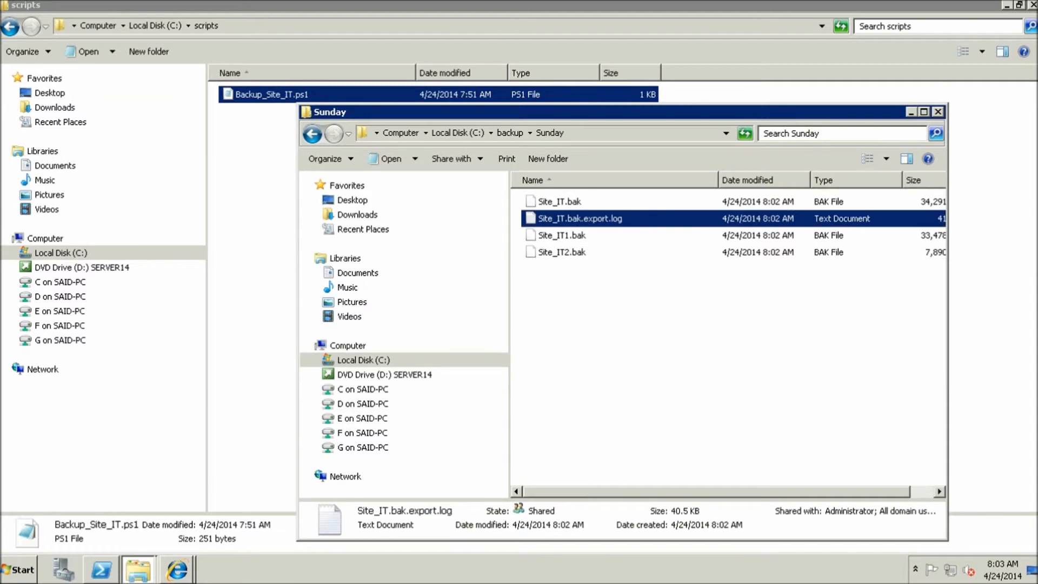
key("Return")
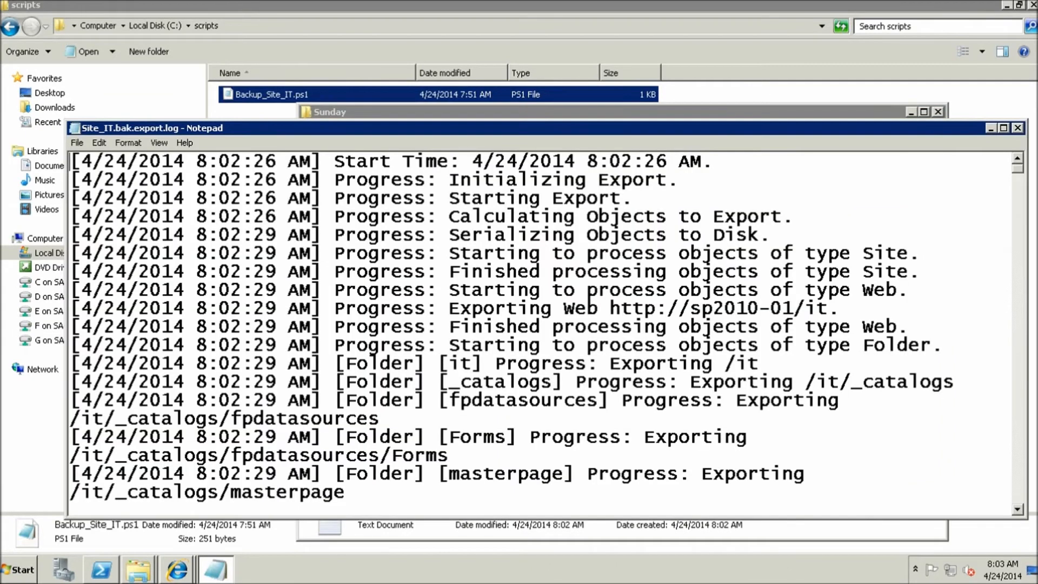
left_click_drag(1017, 168, 1018, 500)
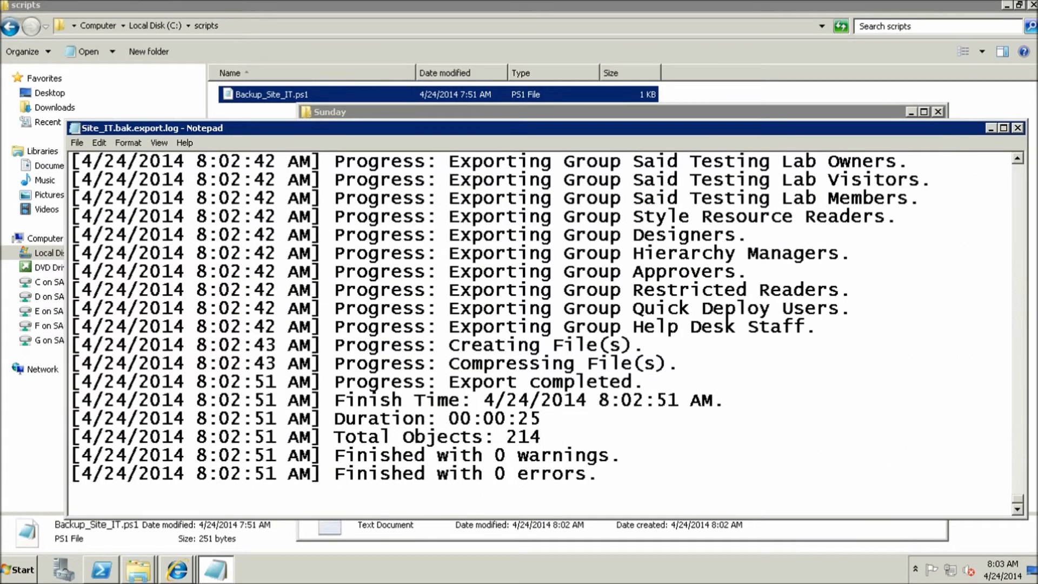
left_click(1017, 127)
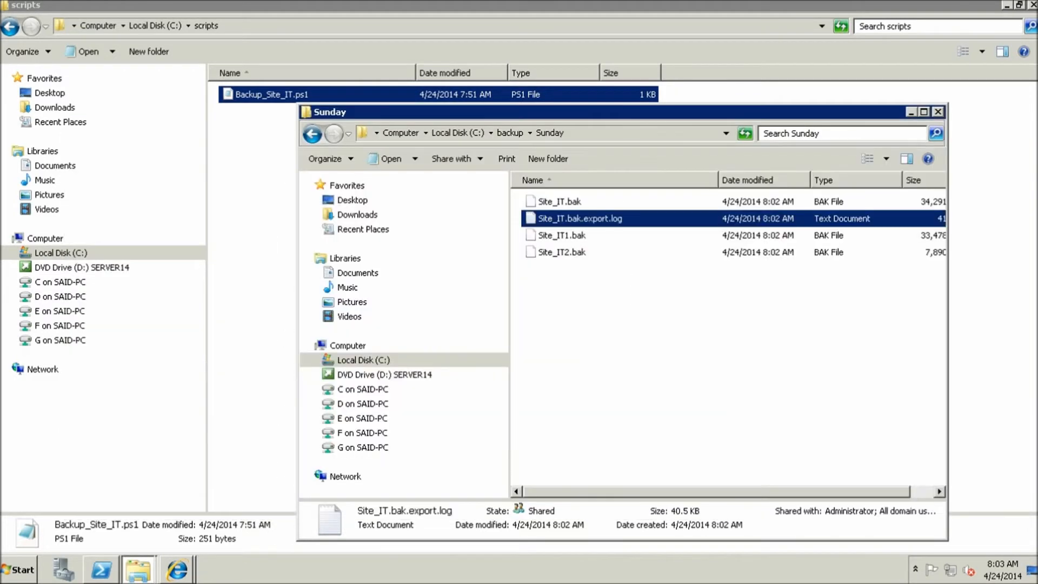
Delete Site_IT.bak, Site_IT1.bak, Site_IT2.bak and the export log from the Sunday folder
left_click_drag(767, 329, 541, 200)
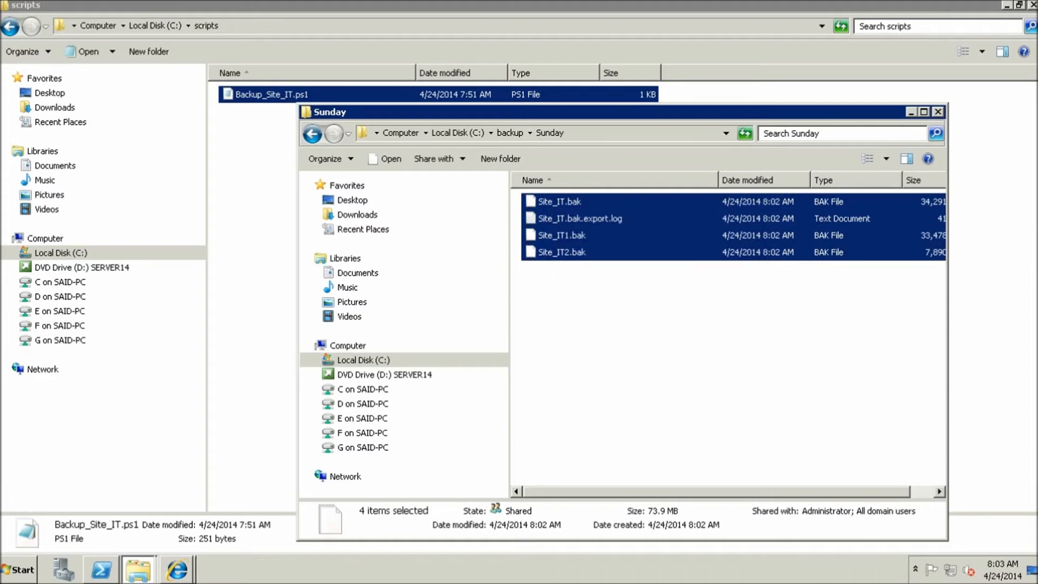
key("Delete")
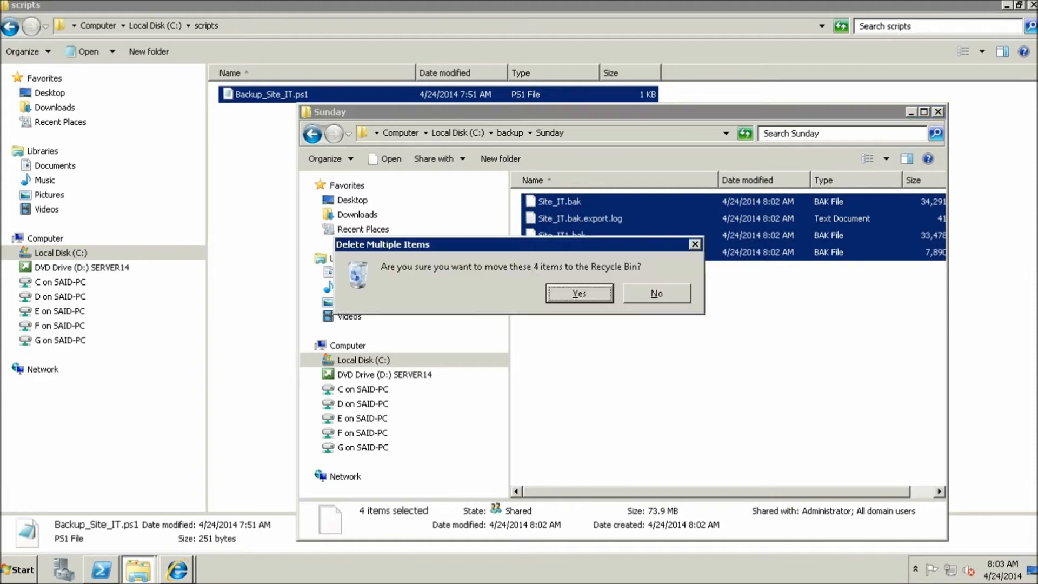
key("Return")
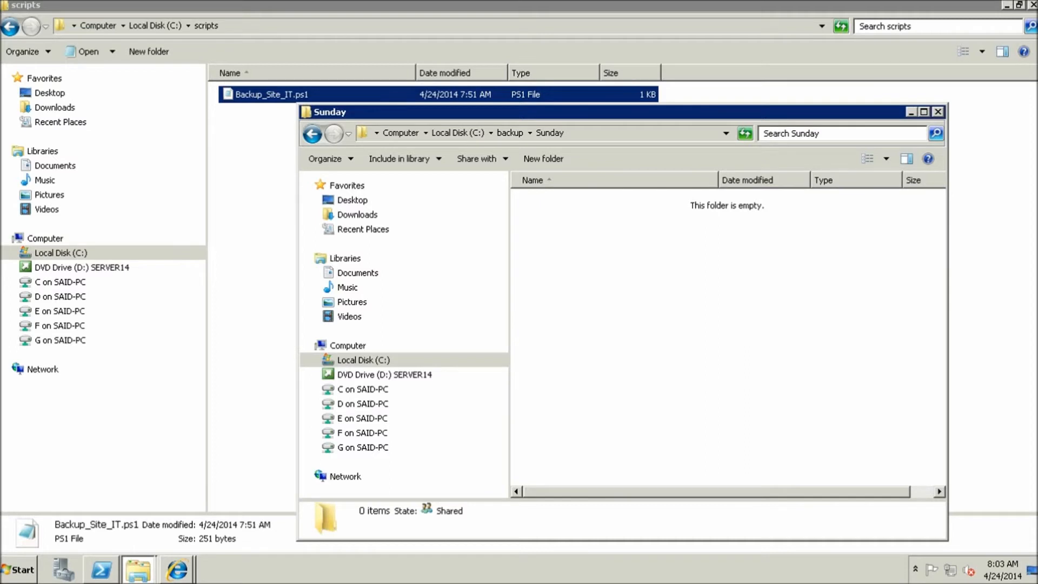
left_click_drag(595, 112, 605, 120)
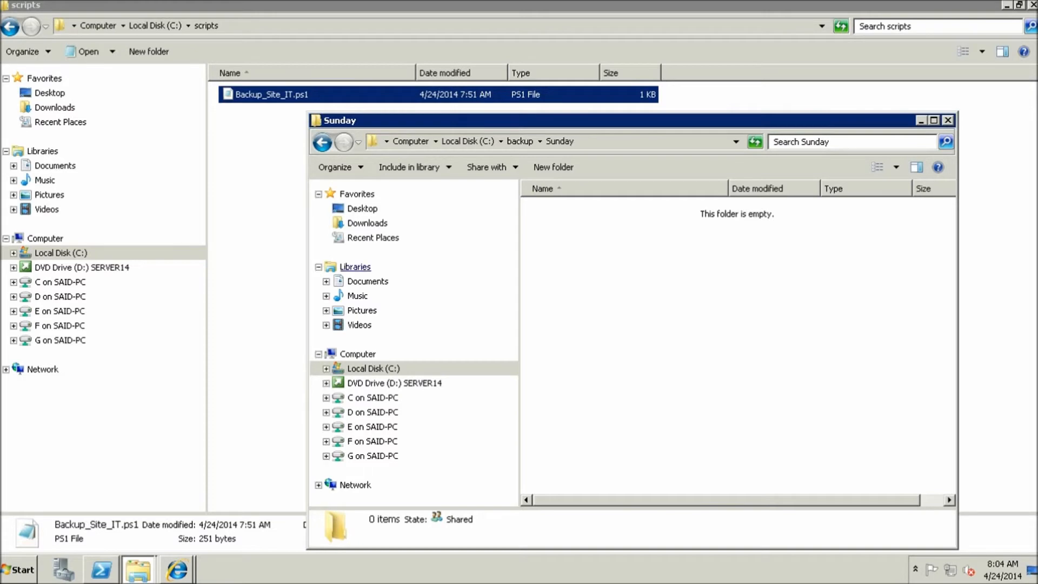
key("super")
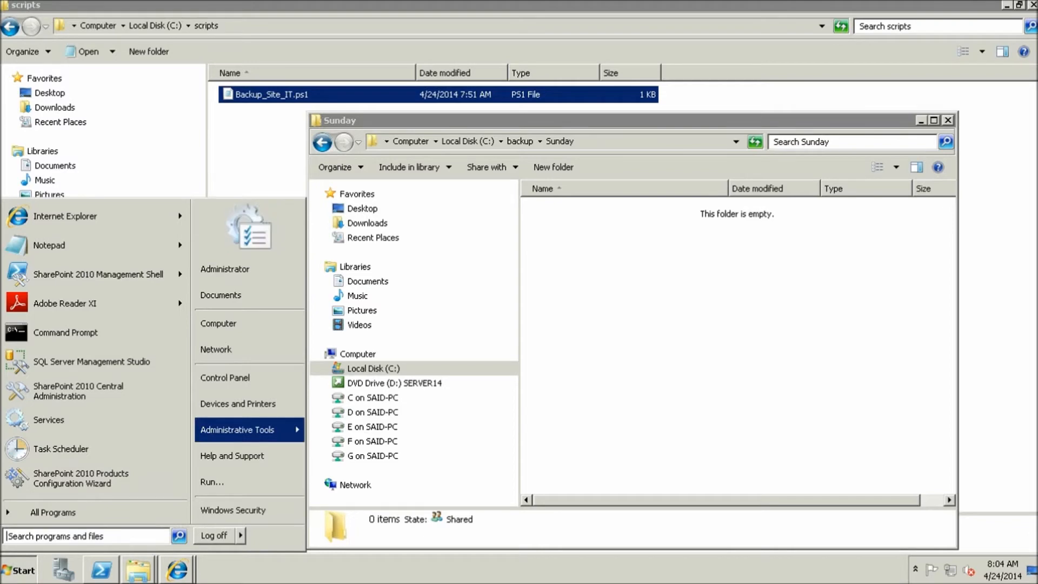
In Task Scheduler, start a basic task named 'Backing IT Site' and advance to its trigger
mouse_move(238, 429)
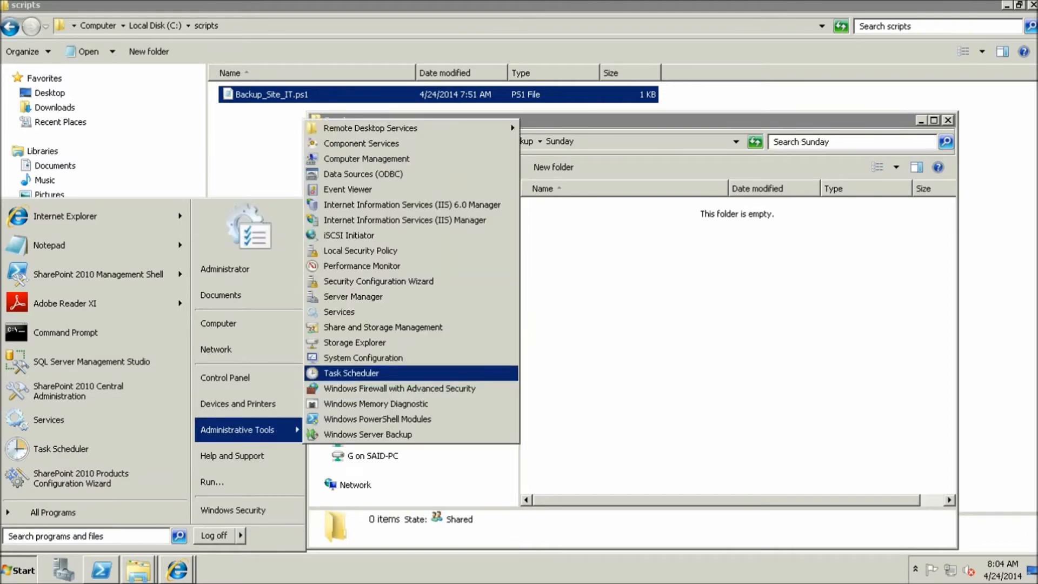
key("Return")
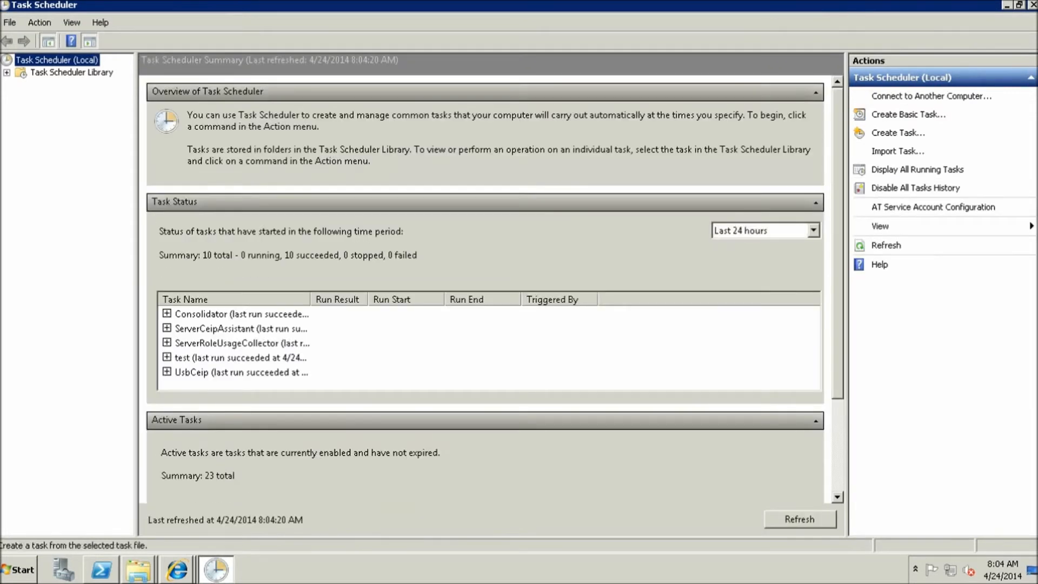
left_click(908, 115)
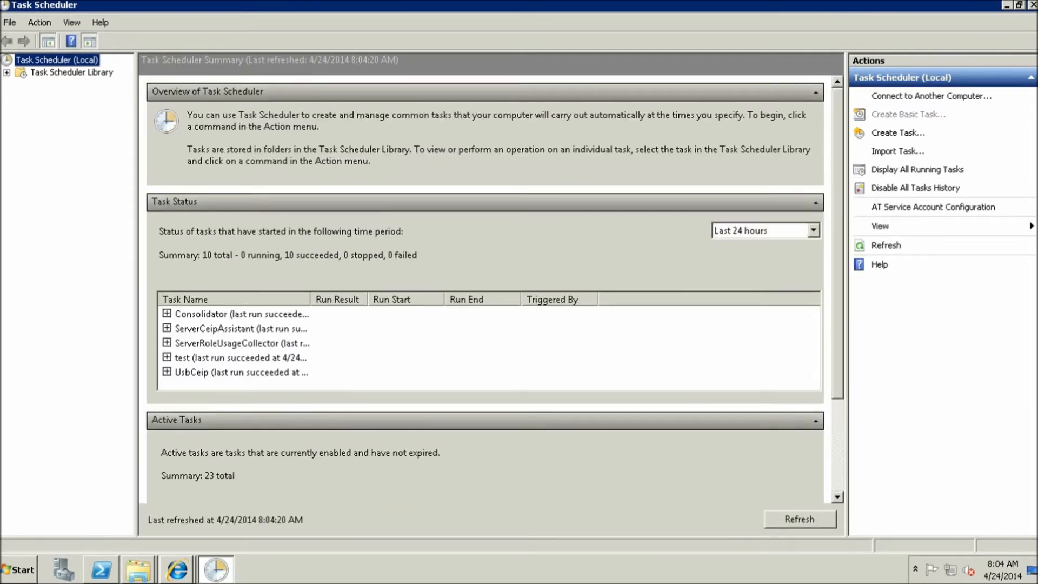
type("Backing")
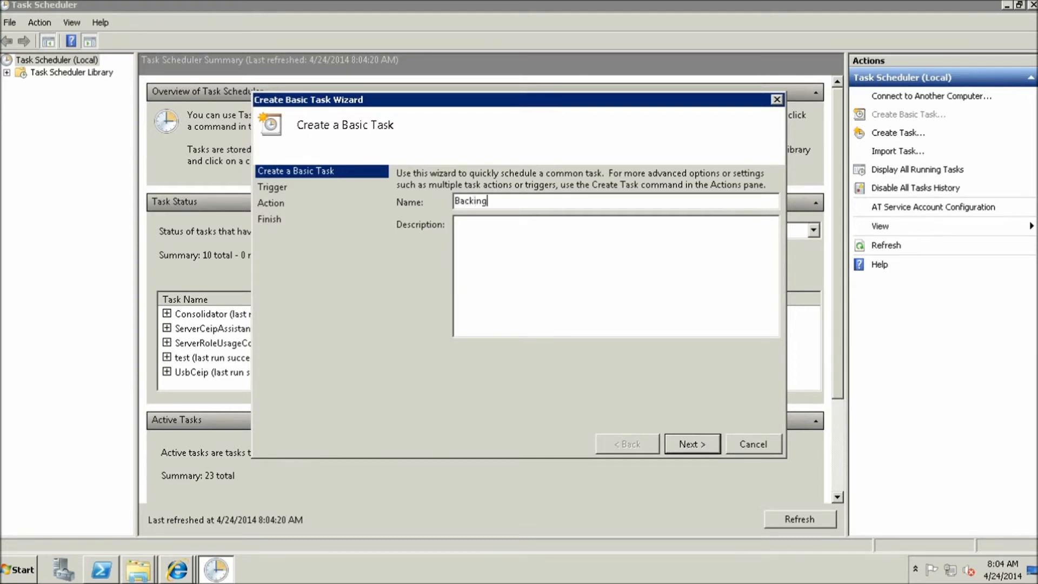
type(" my")
key("BackSpace")
key("BackSpace")
type("IT Site")
left_click(457, 222)
key("Tab")
key("Return")
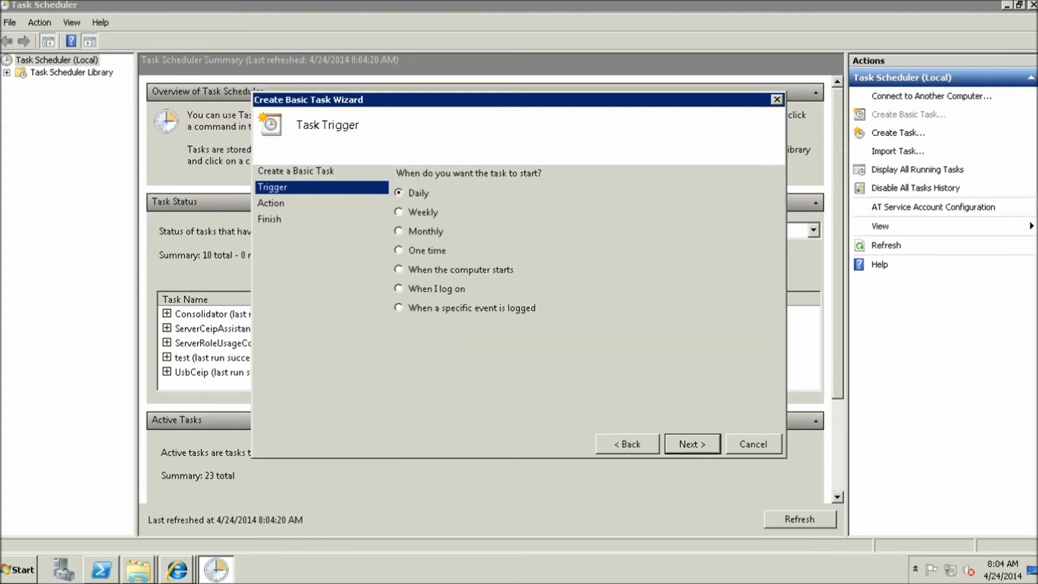
Set a weekly trigger recurring every 1 week on Sunday at 6:00:00 PM
left_click(399, 212)
key("Return")
left_click(406, 229)
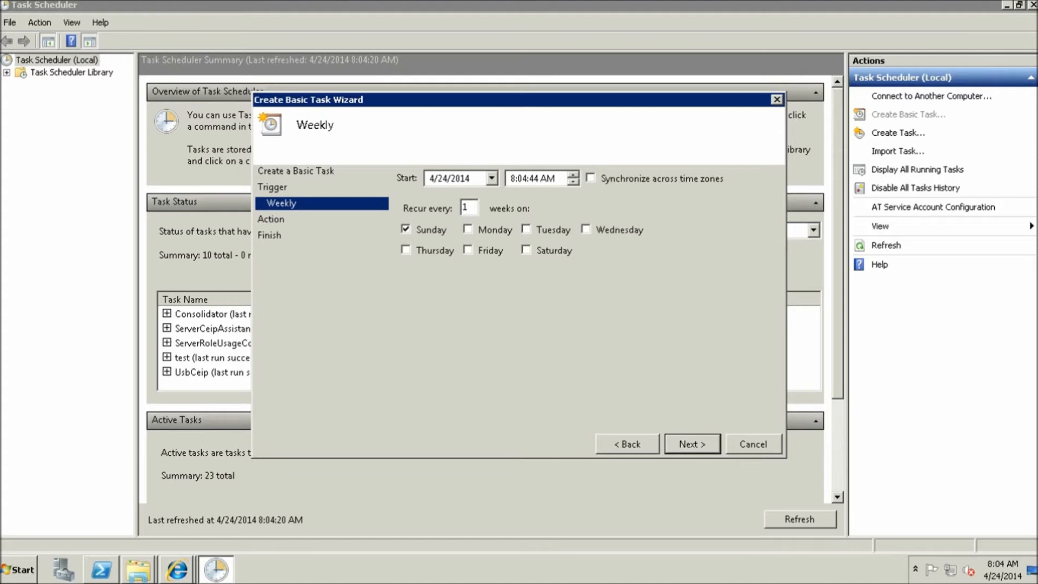
left_click(512, 178)
left_click(522, 178)
type("00")
left_click(534, 178)
type("00")
left_click(548, 179)
left_click(573, 183)
left_click(692, 444)
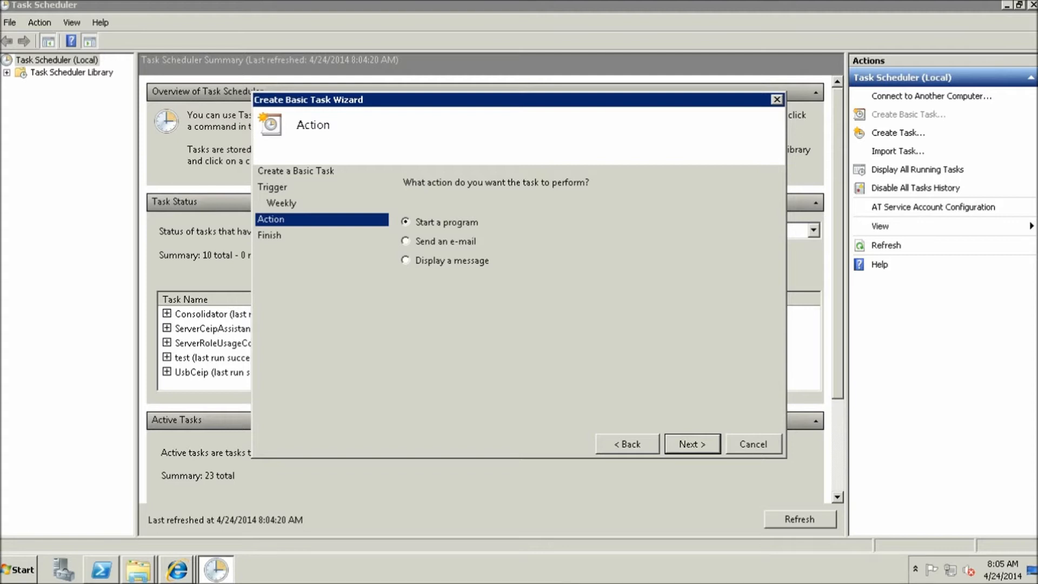
Set the action to start powershell with arguments c:\scripts\Backup_Site_IT
key("Return")
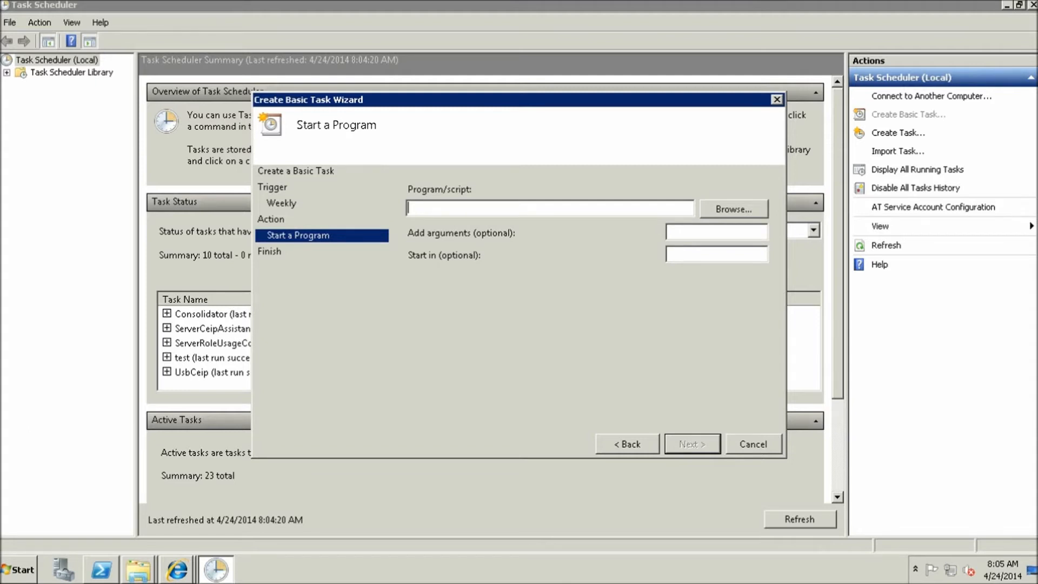
type("powershell")
left_click(669, 232)
Enter c:\scripts\Backup_Site_IT.ps1 as the argument, verifying the script's file name in Explorer
type("cripts\\Backup_Site_IT")
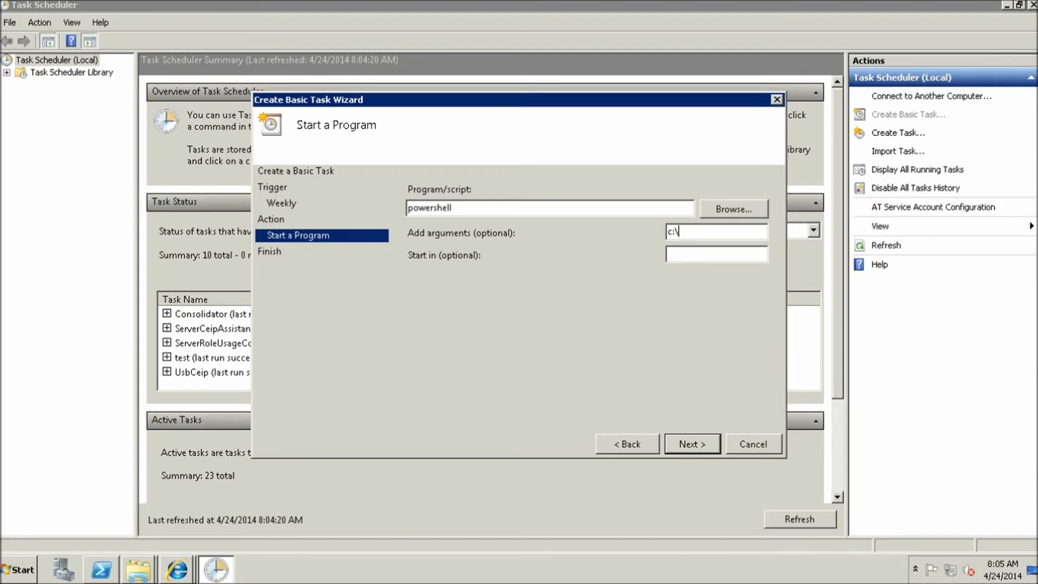
Set the action to start powershell with arguments c:\scripts\Backup_Site_IT
Enter c:\scripts\Backup_Site_IT.ps1 as the argument, verifying the script's file name in Explorer
type("ipts\\Backup_Site_IT")
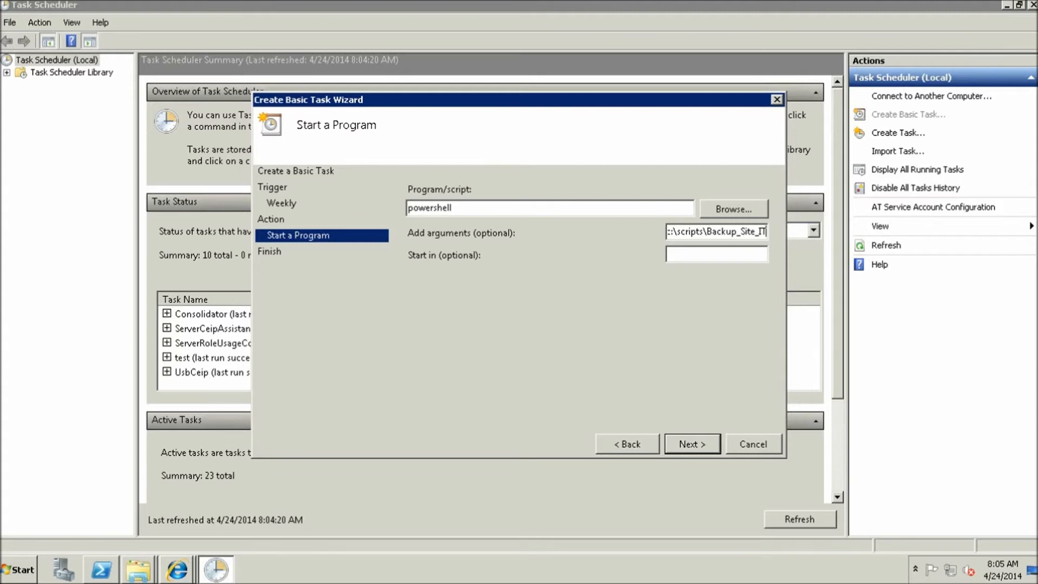
left_click(139, 570)
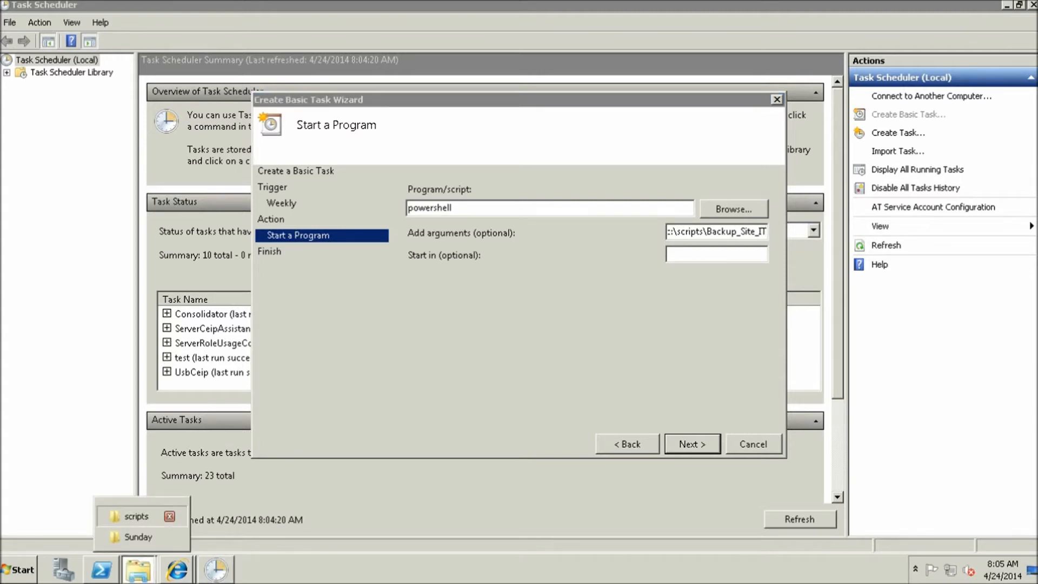
left_click(135, 517)
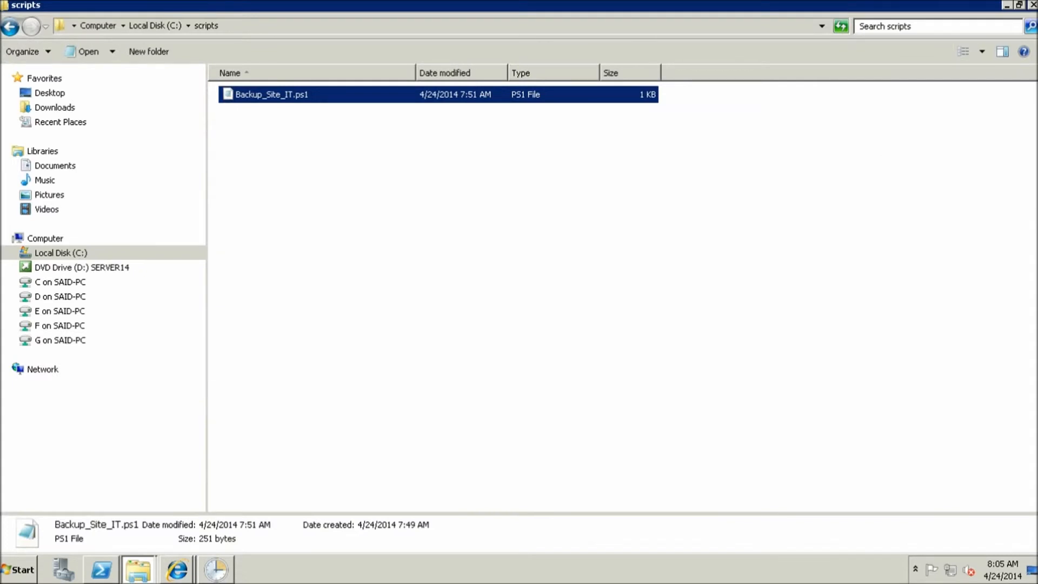
left_click(1007, 6)
type(".")
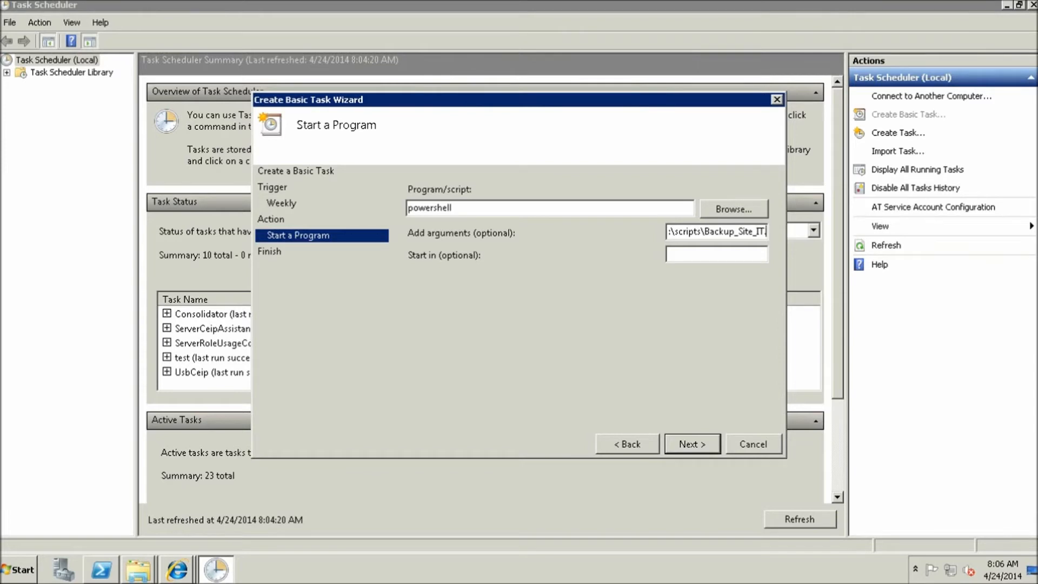
type("ps1")
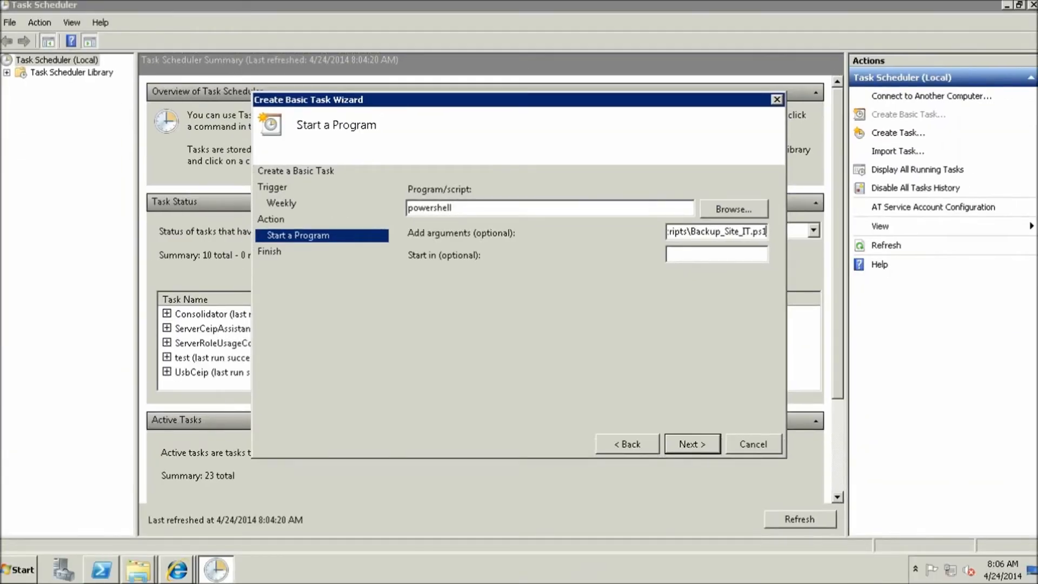
Finish creating the Backing IT Site task and run it manually
key("Return")
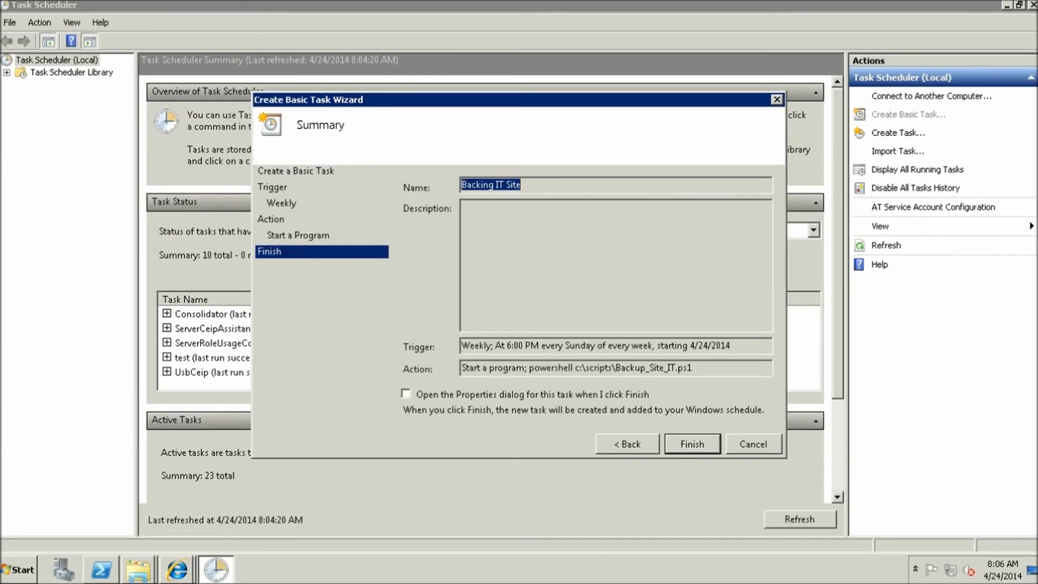
left_click(692, 444)
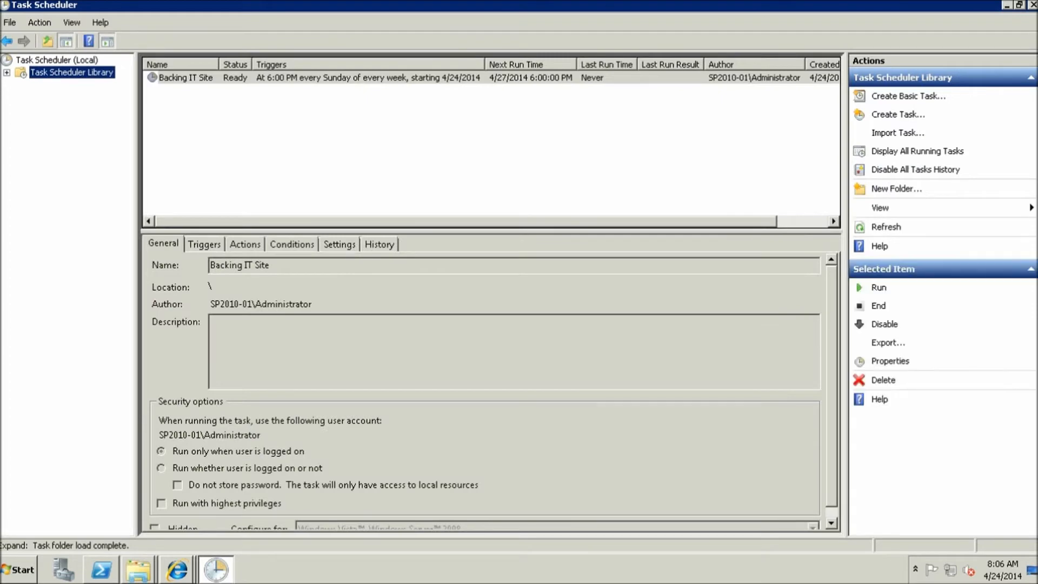
right_click(177, 79)
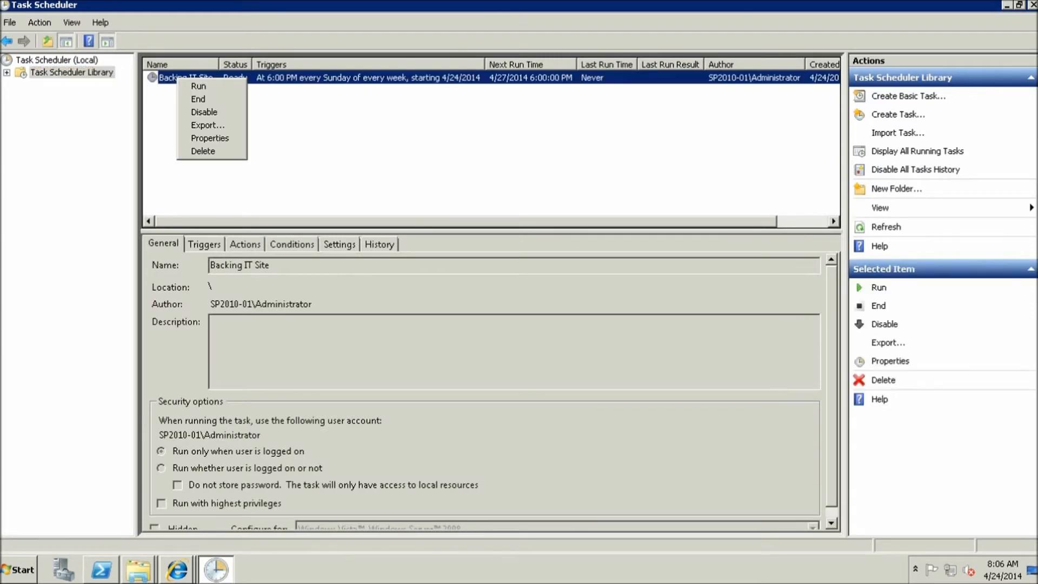
left_click(199, 86)
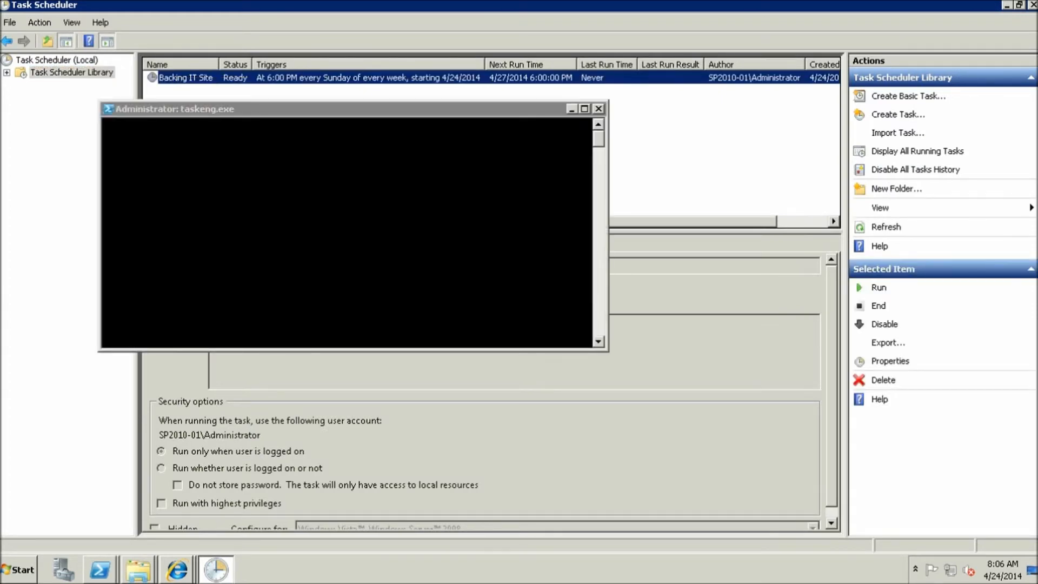
Check the C:\backup\Sunday folder for the Site_IT.bak.export.log output
left_click(138, 569)
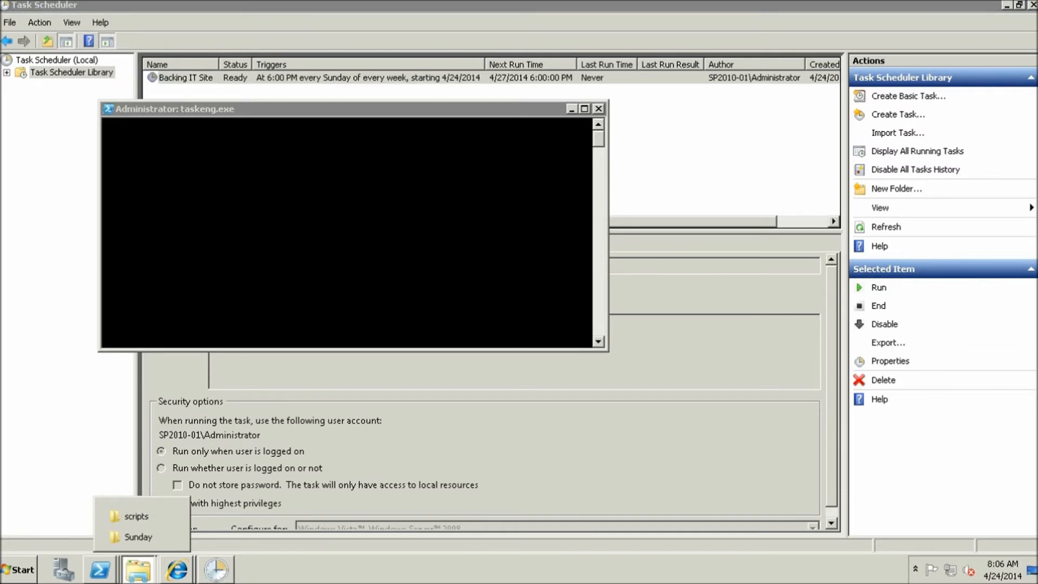
left_click(138, 537)
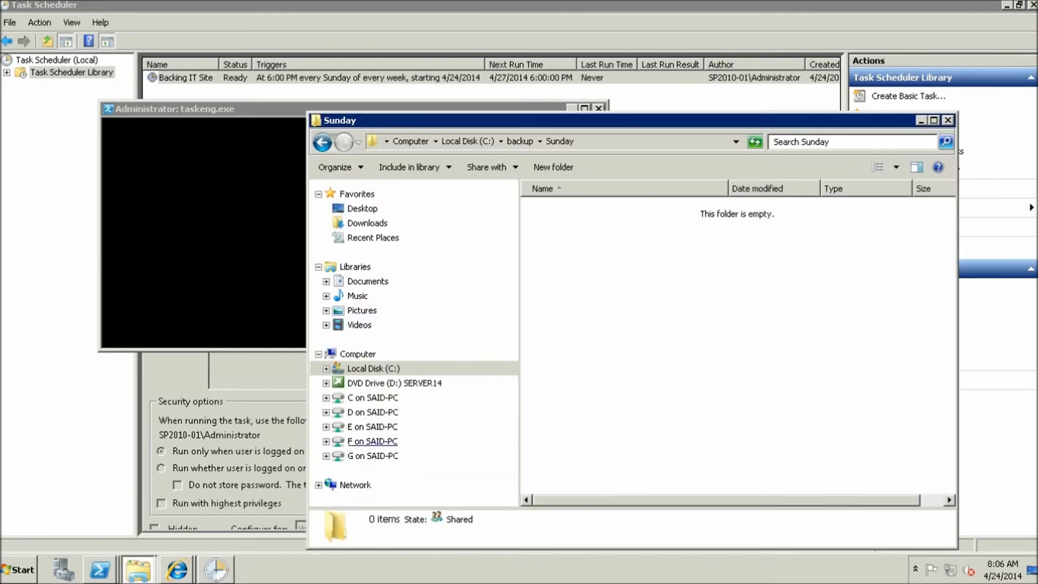
left_click_drag(519, 120, 557, 108)
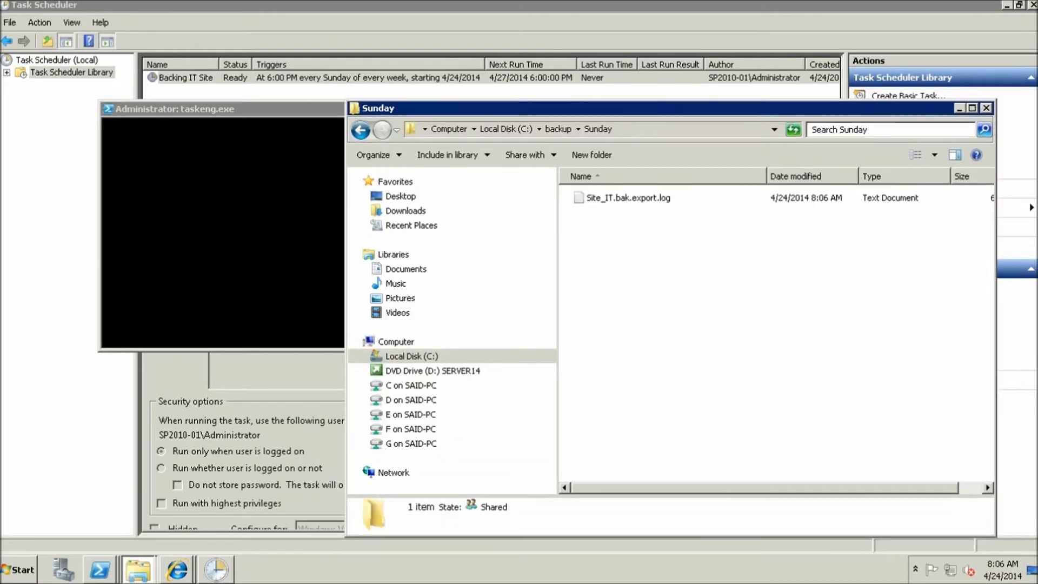
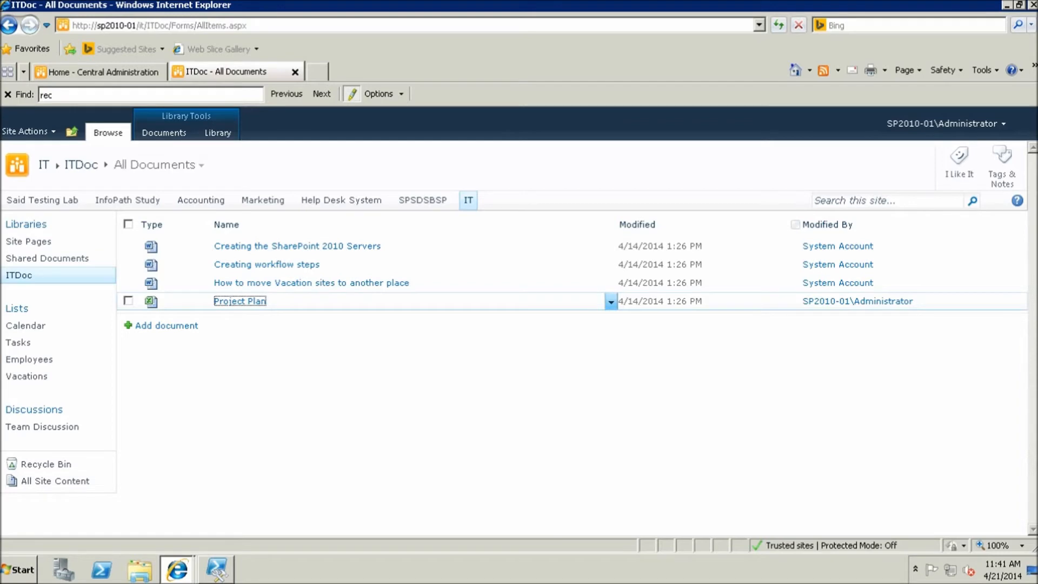
left_click(610, 302)
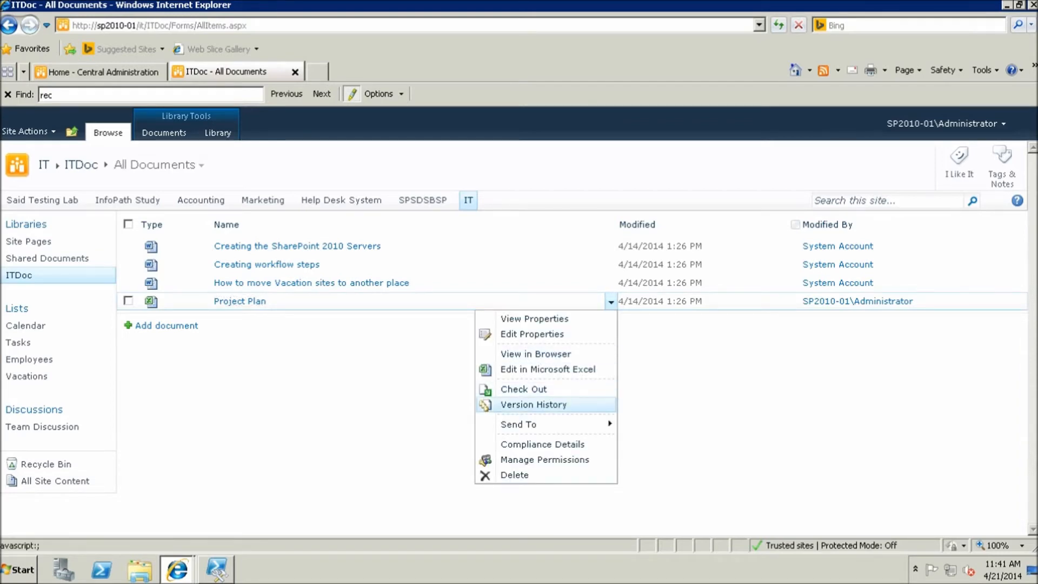
left_click(533, 404)
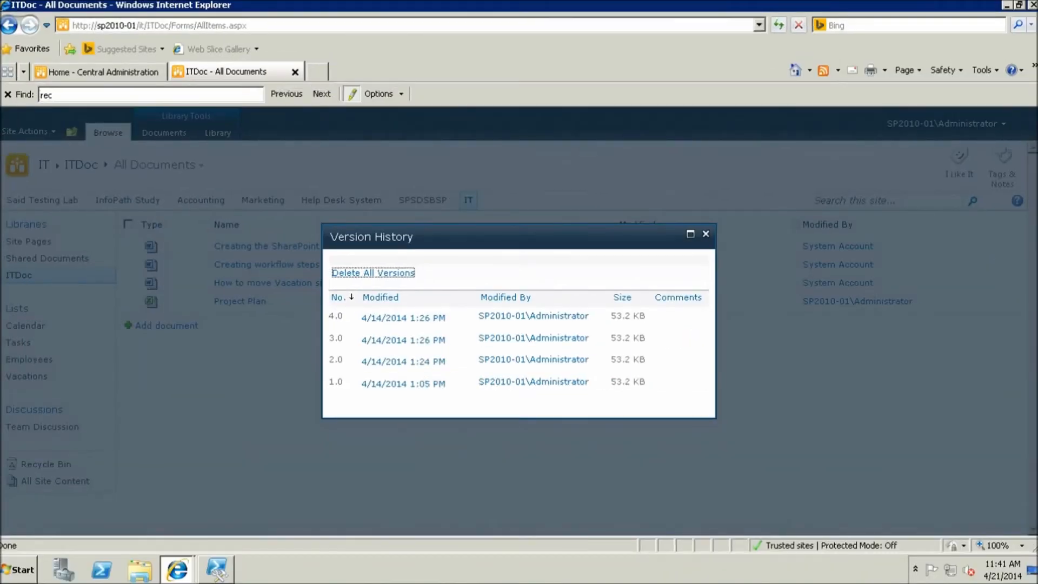
left_click(457, 339)
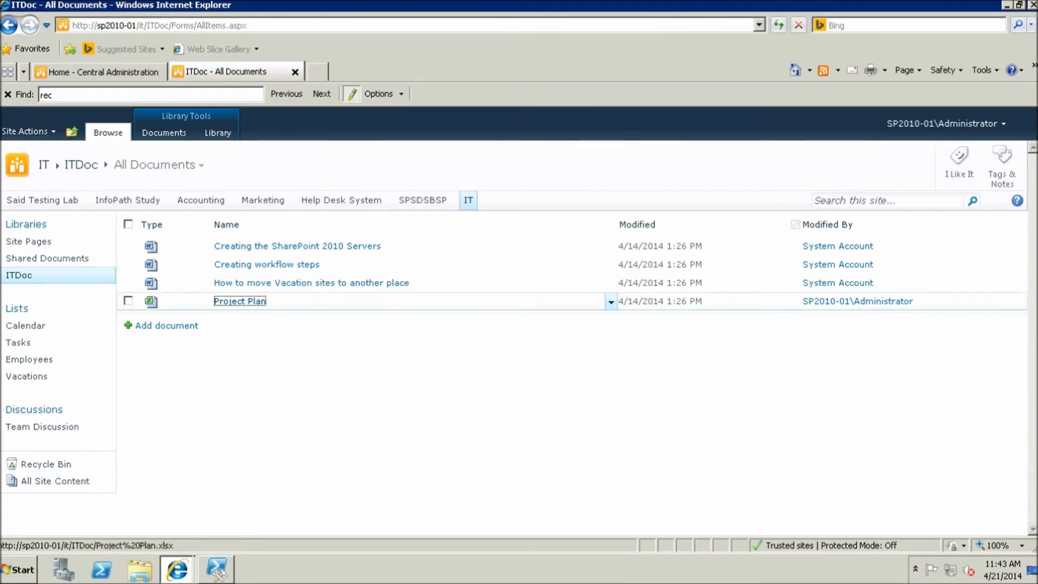
Delete the Project Plan document from ITDoc and find Project Plan.xlsx in the site Recycle Bin
left_click(128, 301)
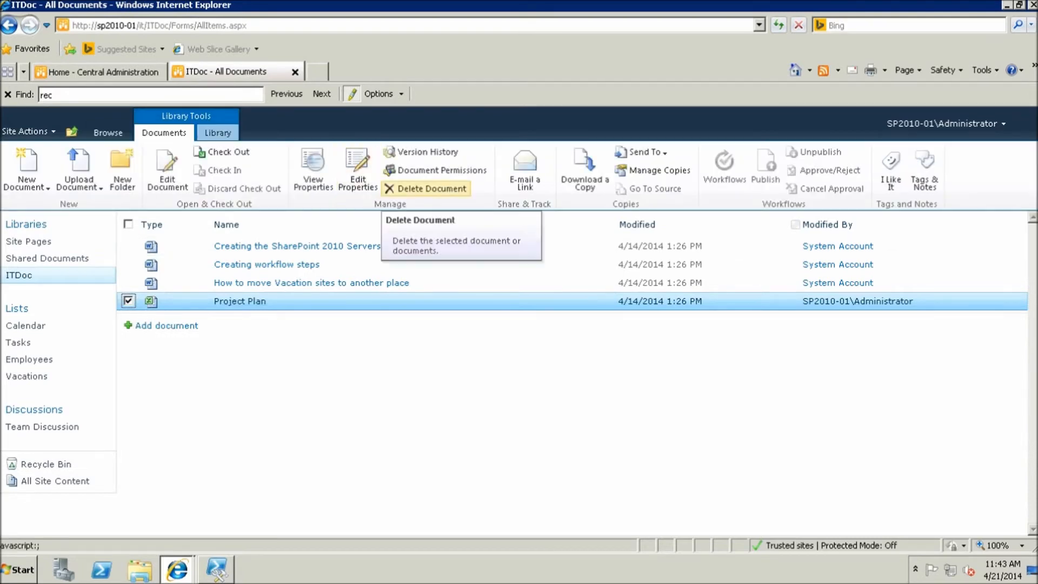
left_click(427, 188)
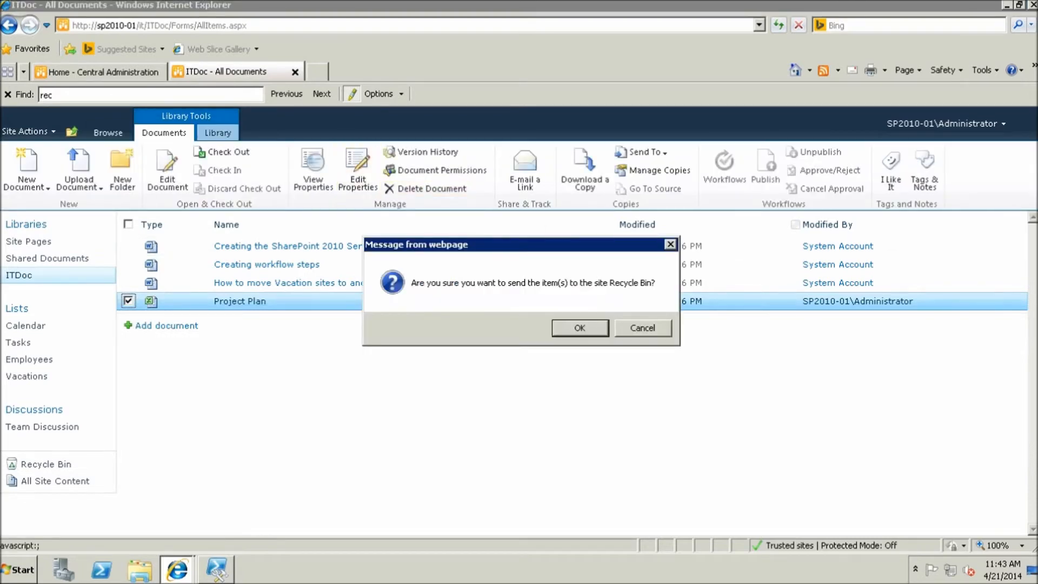
key("Return")
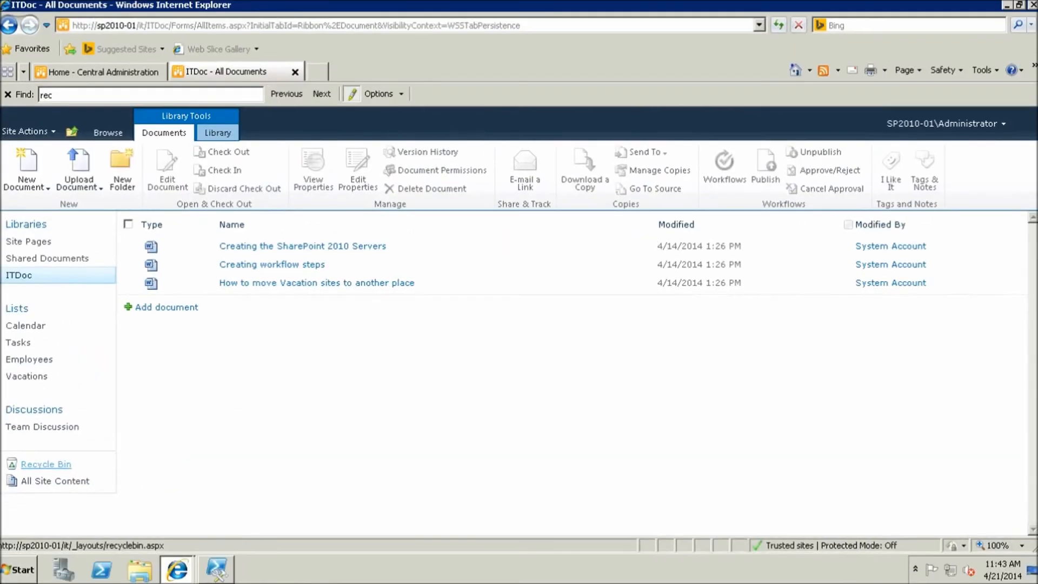
left_click(46, 464)
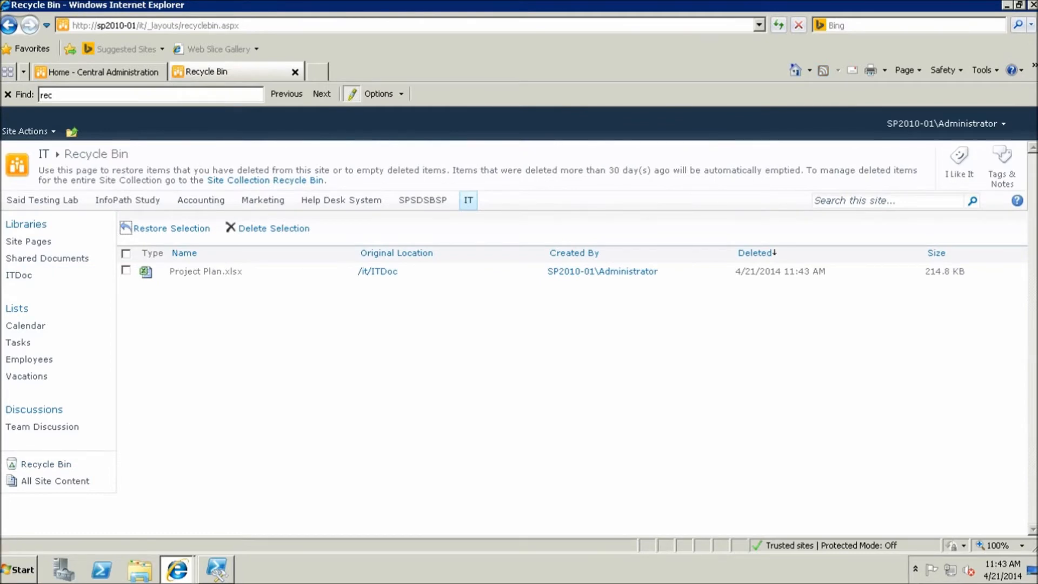
Restore Project Plan.xlsx from the Recycle Bin and return to ITDoc, which lists four documents again
left_click(125, 270)
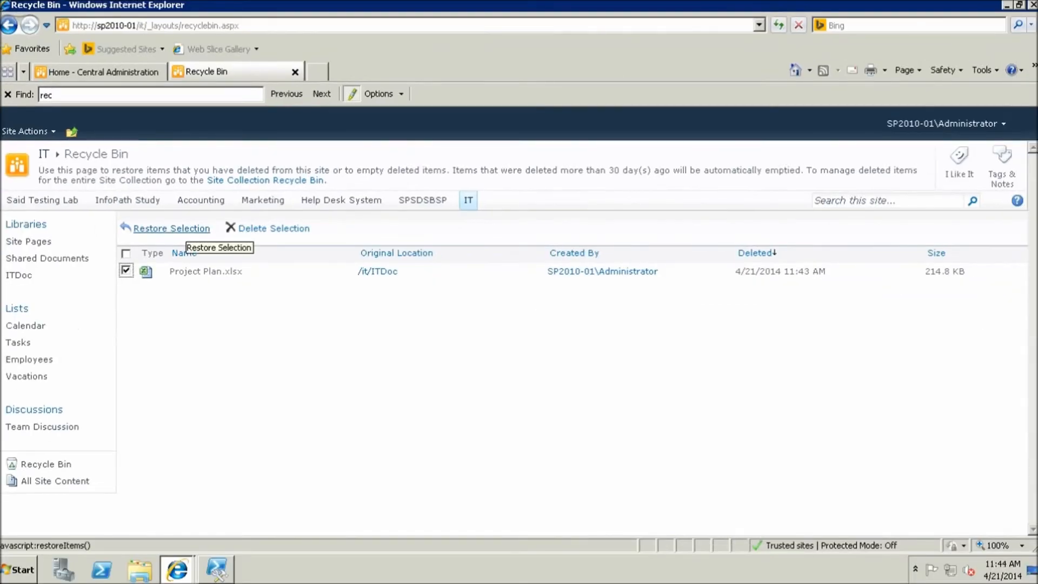
left_click(187, 232)
key("Return")
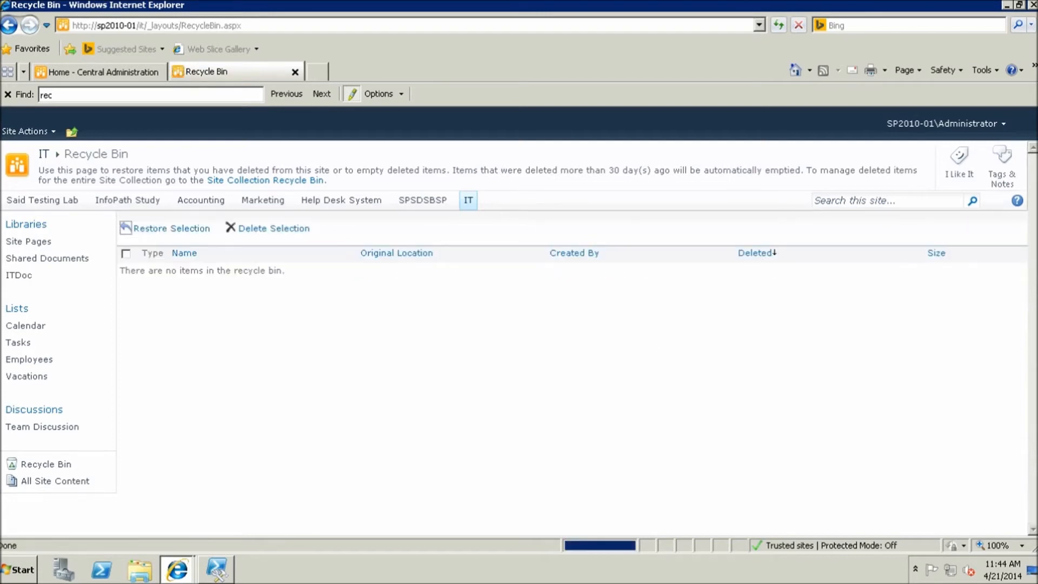
left_click(19, 275)
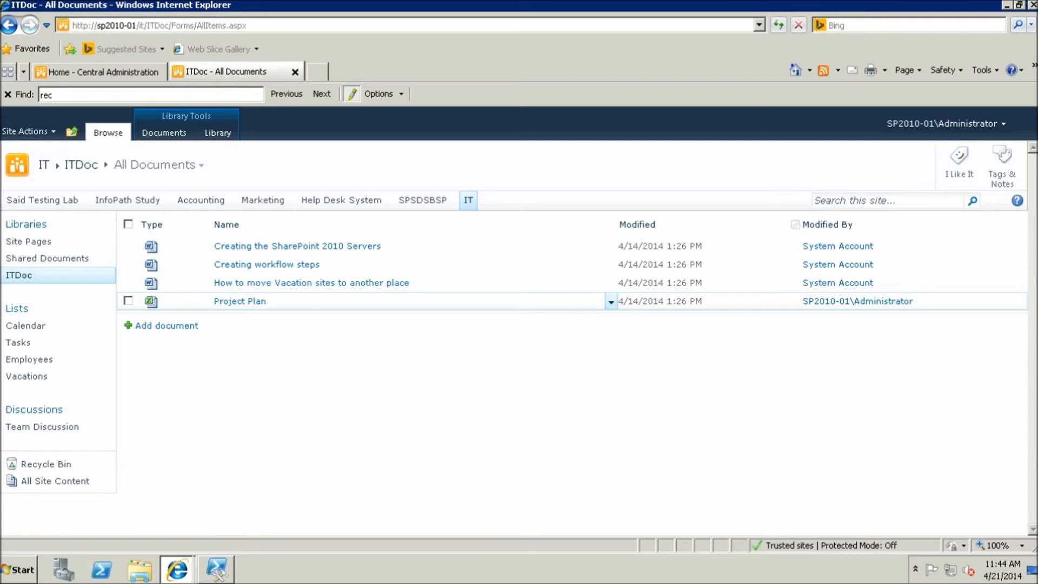
Delete the Project Plan document from the ITDoc library again
left_click(128, 301)
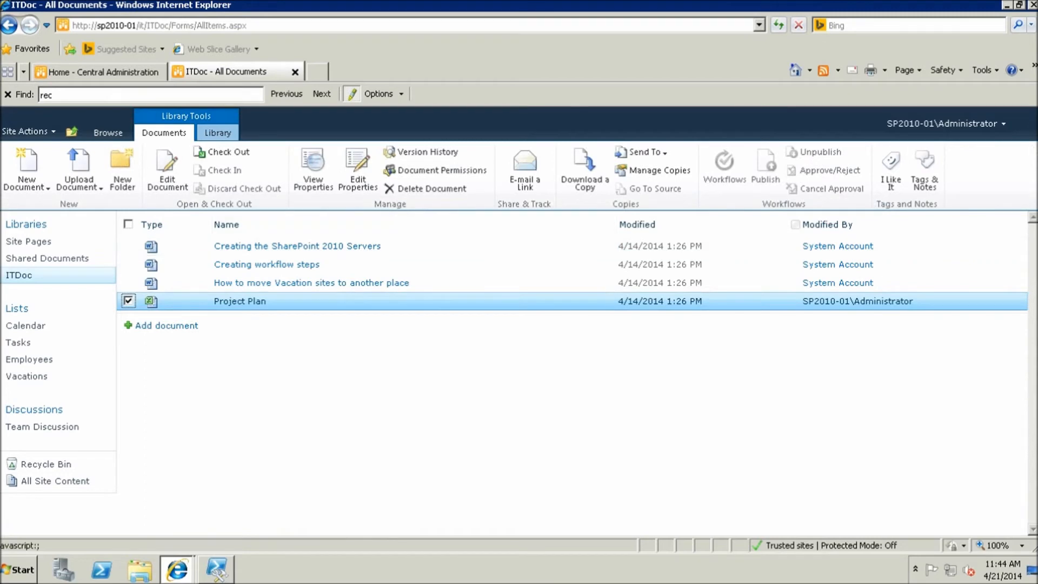
left_click(427, 188)
key("Return")
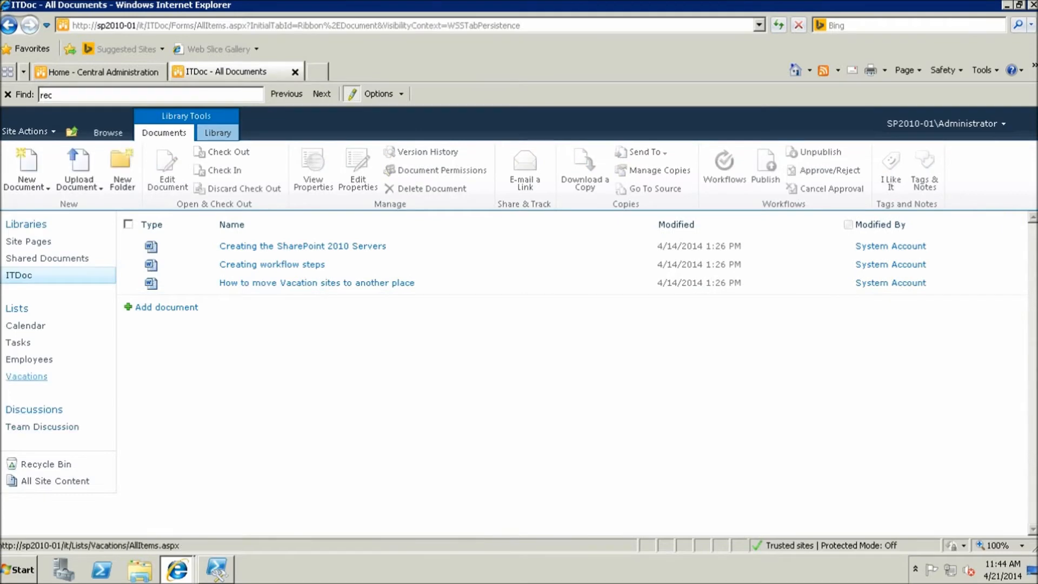
Permanently remove Project Plan.xlsx from the site Recycle Bin, leaving it empty
left_click(46, 463)
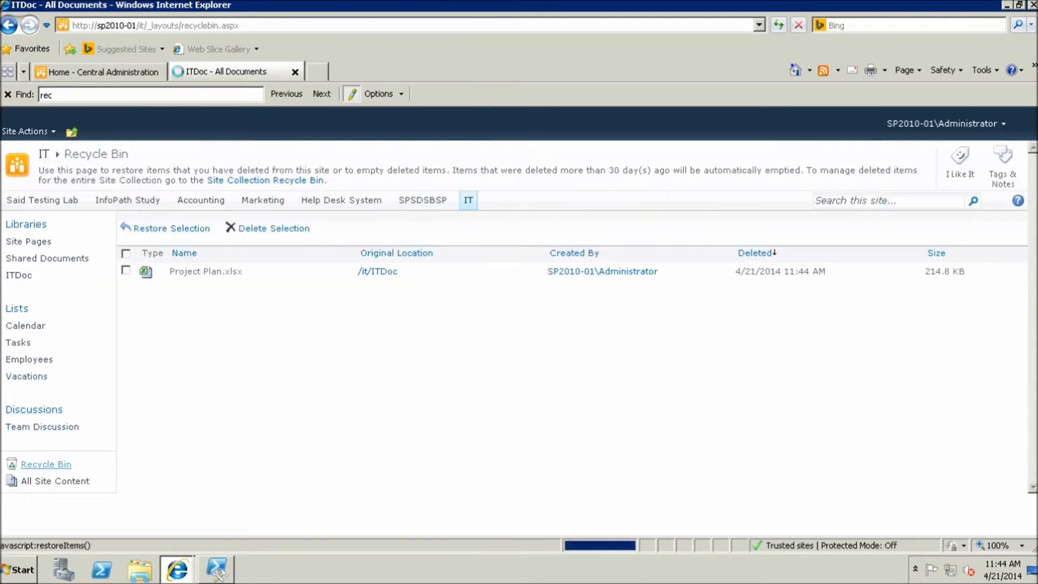
left_click(125, 270)
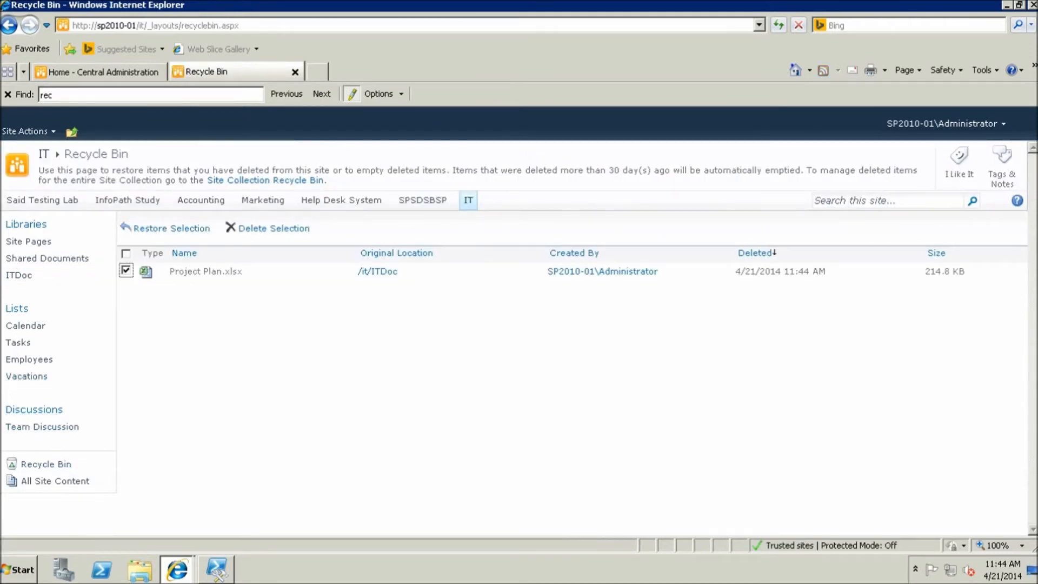
left_click(274, 228)
key("Return")
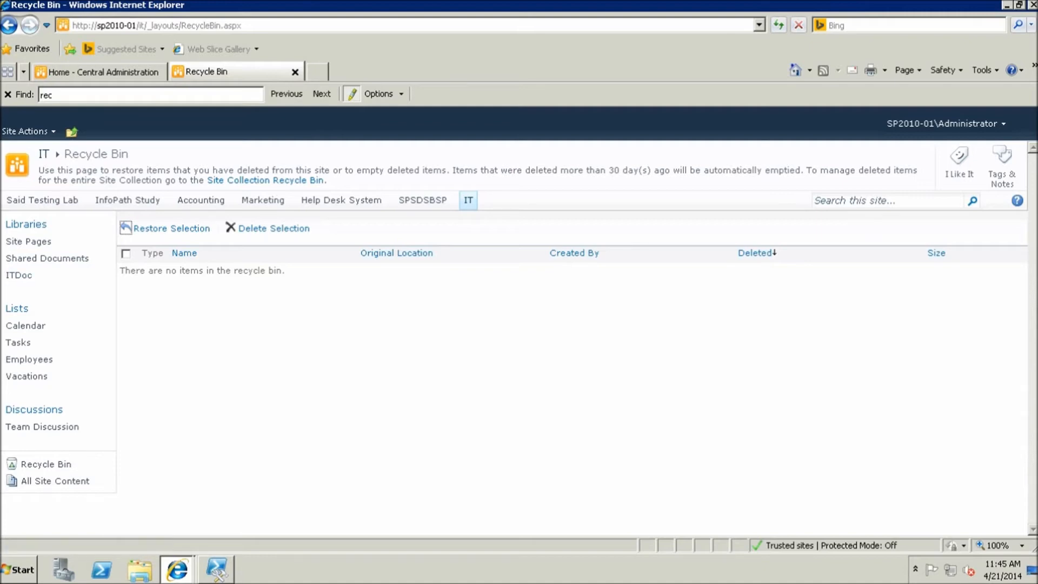
Open the top-level site's site-collection Recycle Bin, showing items deleted from the end-user bin
left_click(43, 200)
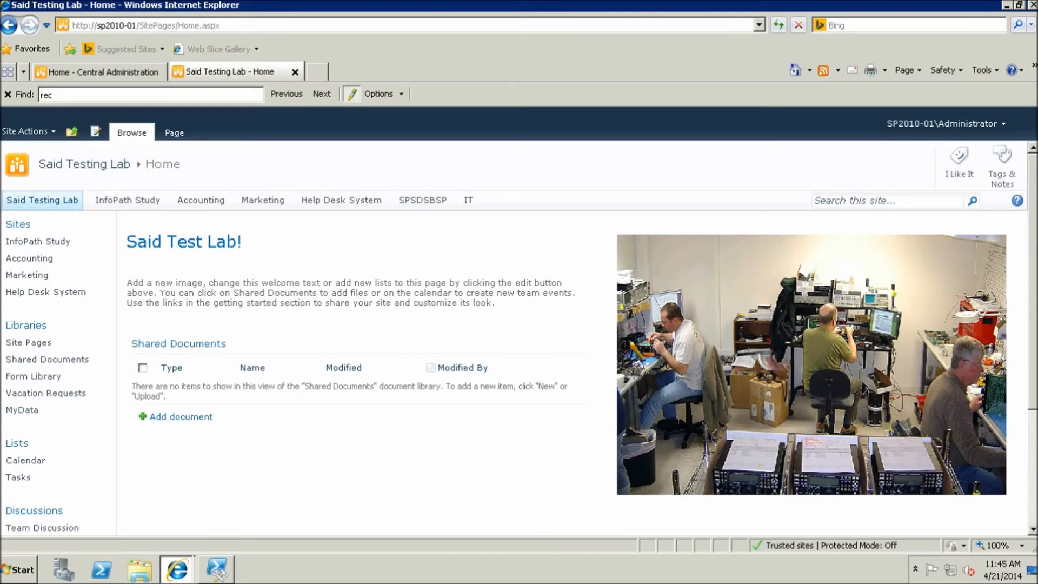
left_click(30, 132)
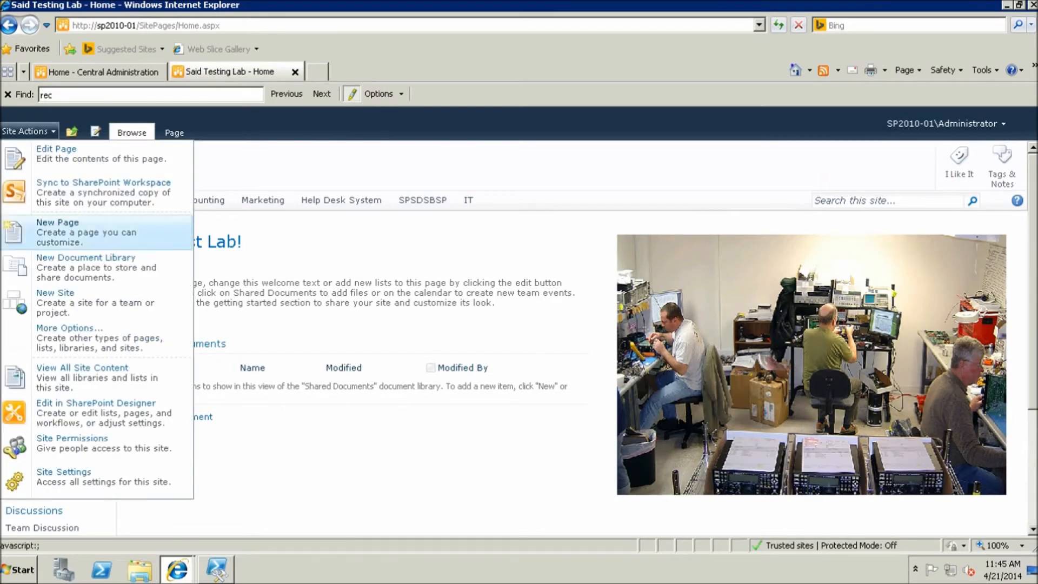
left_click(19, 476)
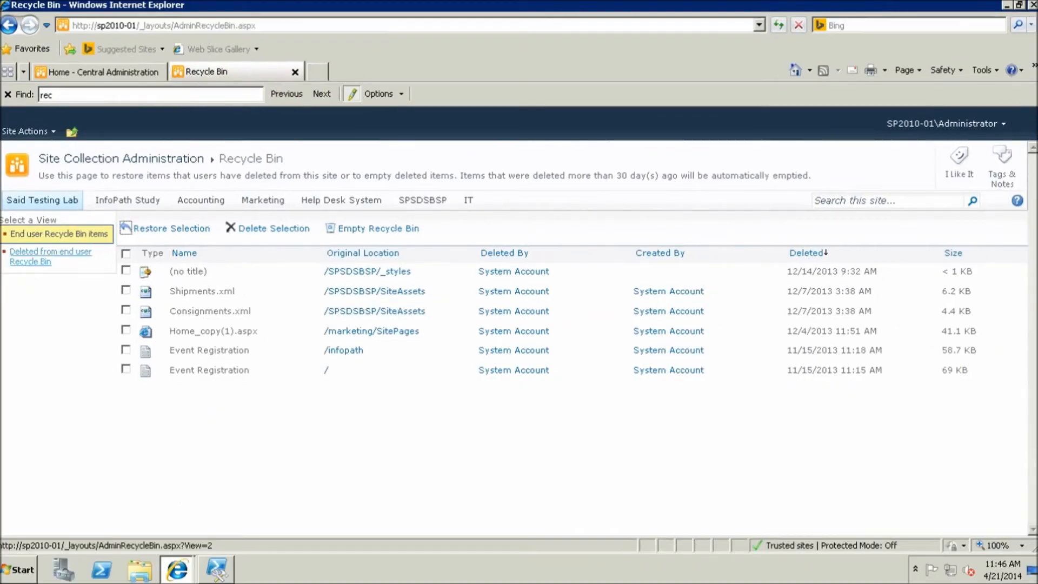
left_click(50, 253)
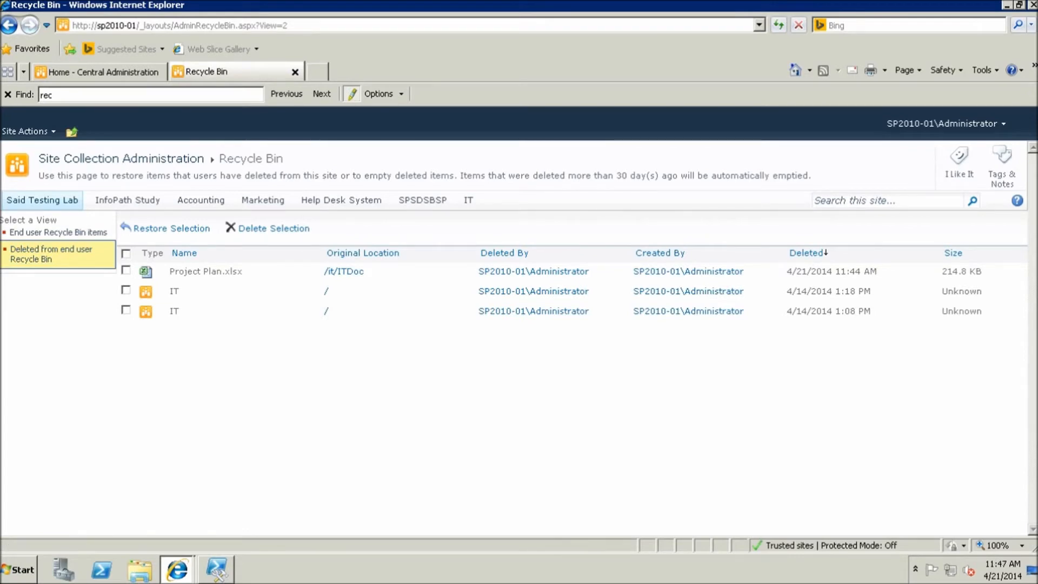
Restore Project Plan.xlsx from the second-stage bin and go to the IT site's ITDoc library
left_click(126, 270)
left_click(171, 228)
key("Return")
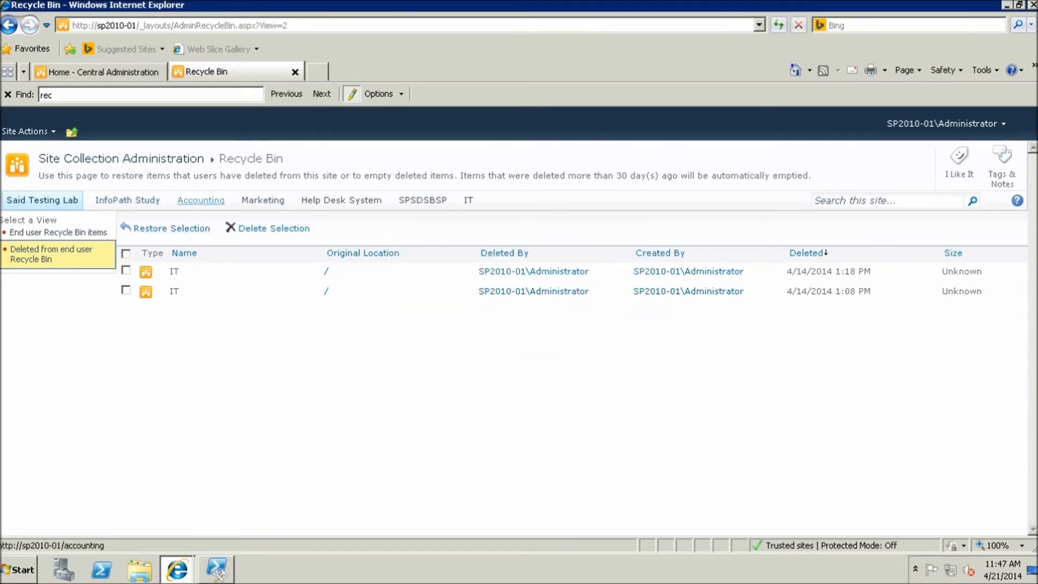
left_click(468, 200)
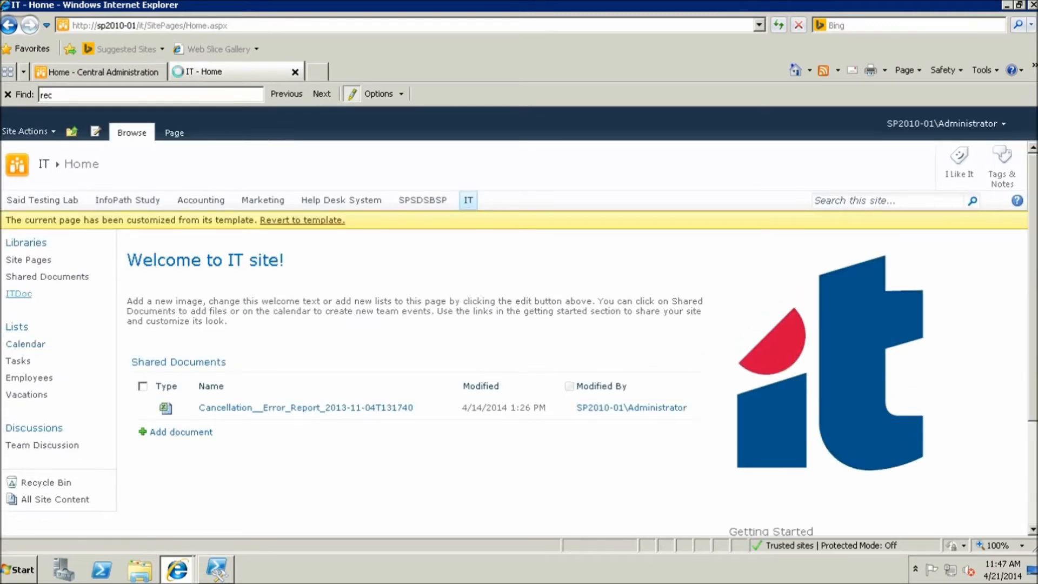
left_click(19, 294)
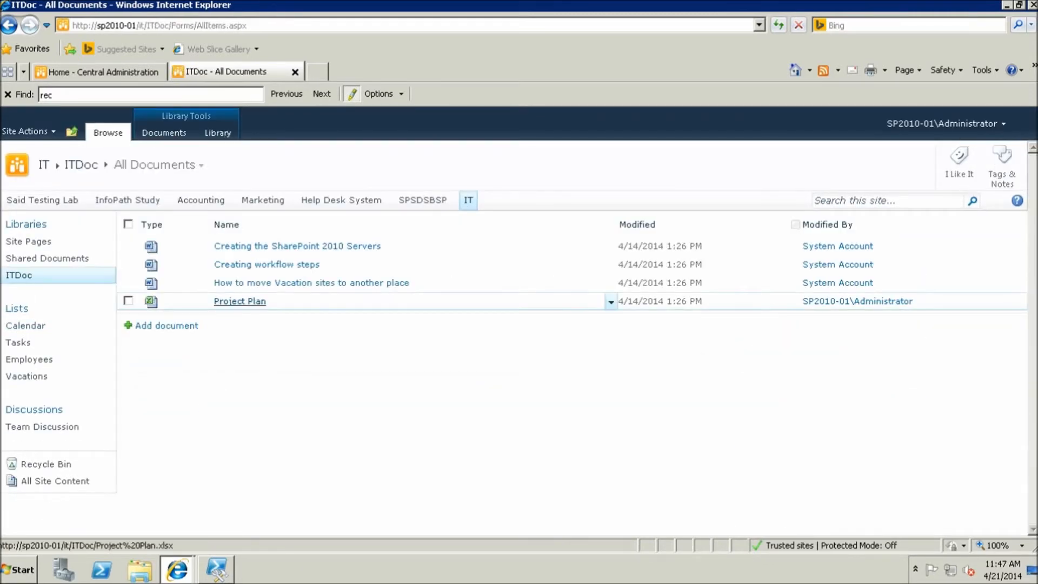
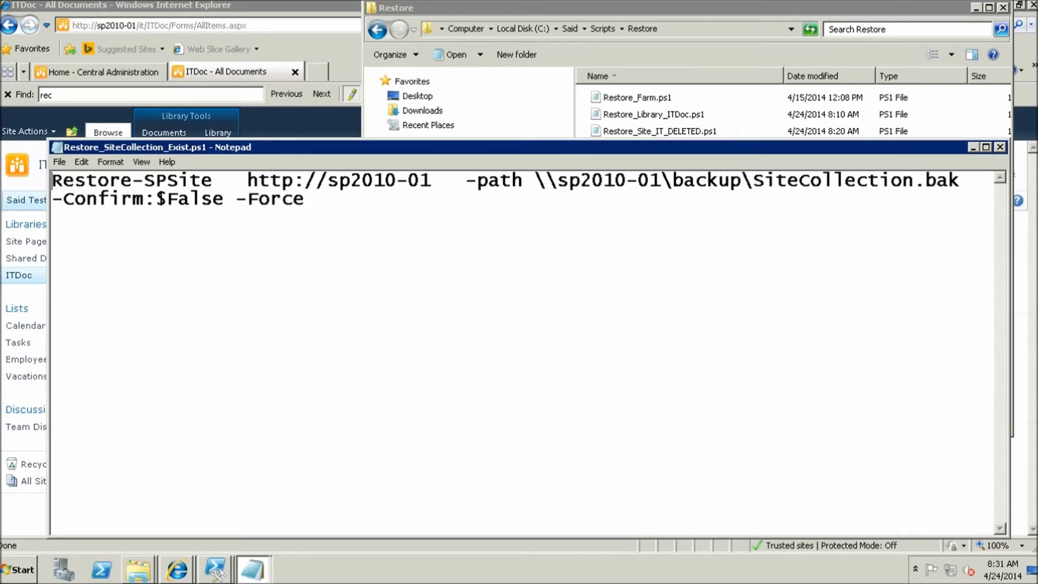
Close the Restore_SiteCollection_Exist.ps1 script in Notepad and return to Central Administration
left_click(1001, 147)
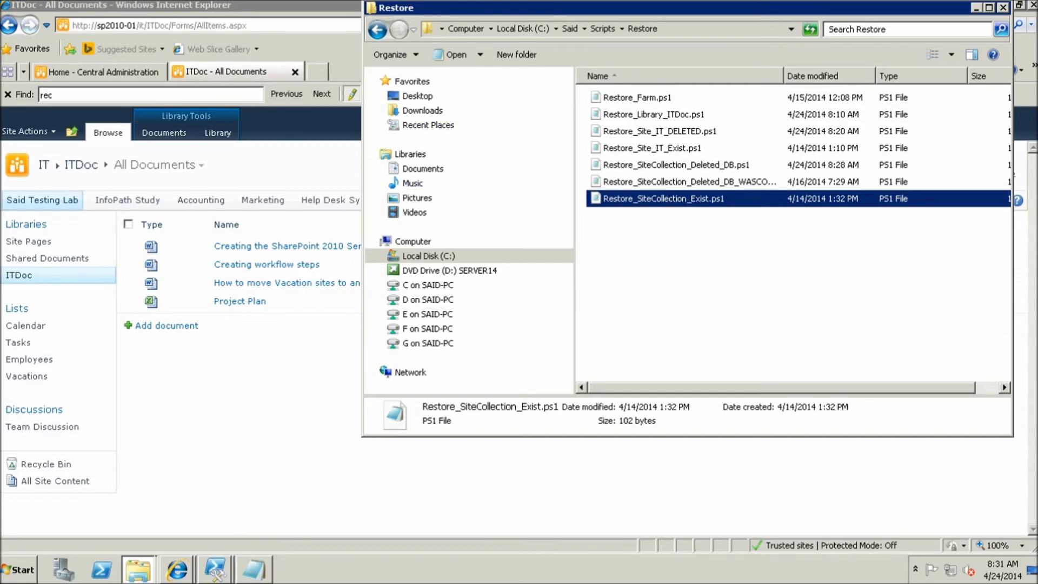
left_click(103, 72)
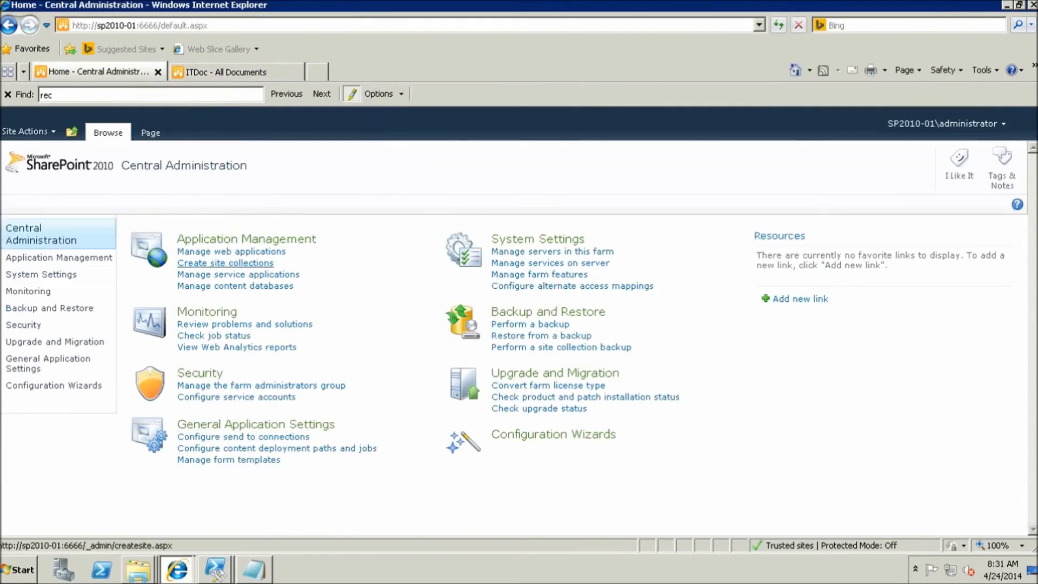
Go to Application Management > Manage web applications and start a New web application
left_click(56, 258)
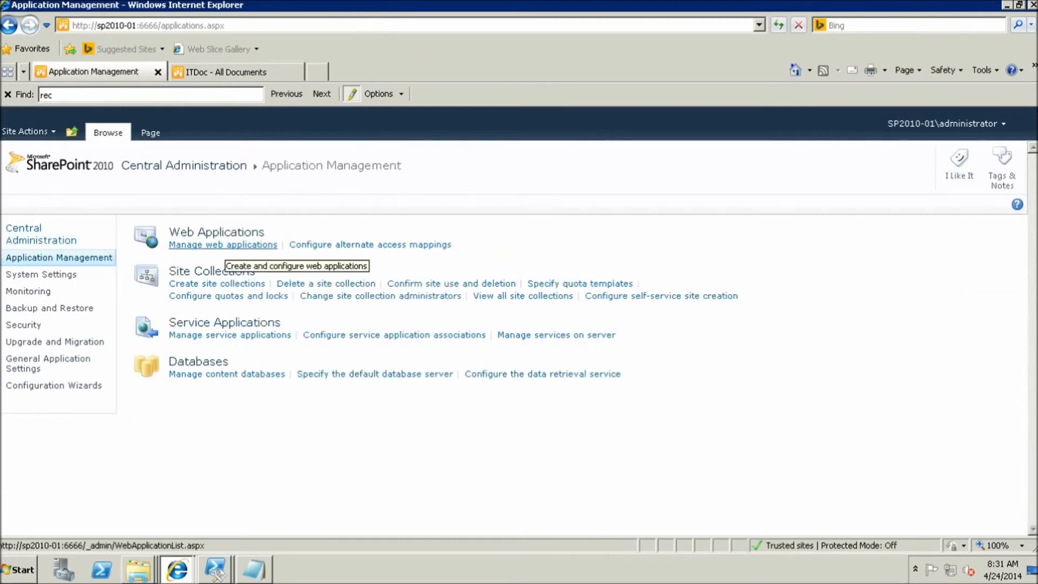
left_click(223, 245)
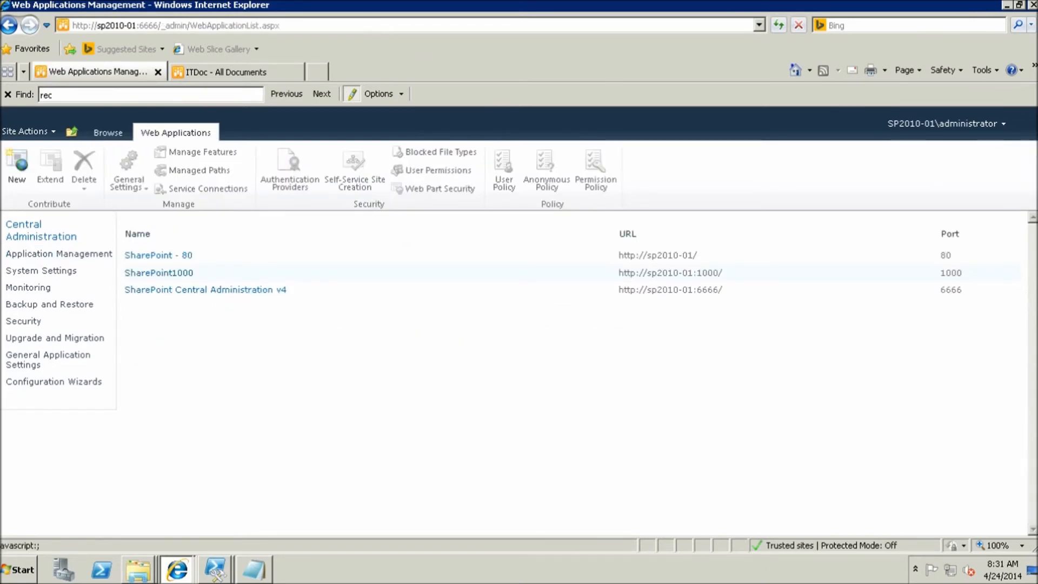
left_click(17, 164)
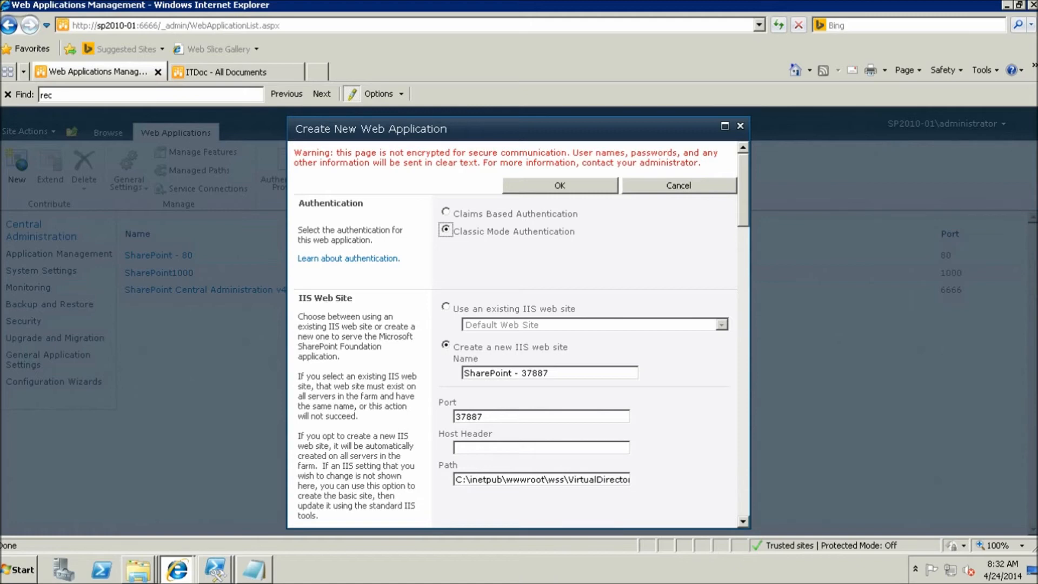
left_click(554, 373)
Name the new IIS site 'SharePoint -5000' and set its port to 5000
key("BackSpace")
key("BackSpace")
key("BackSpace")
key("BackSpace")
key("BackSpace")
key("BackSpace")
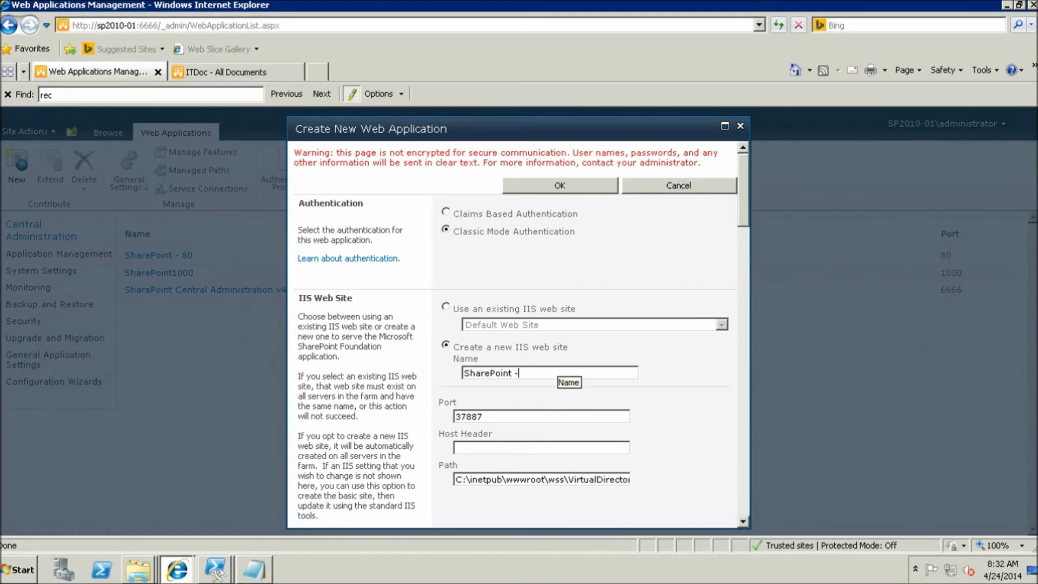
type("5000")
key("Tab")
type("5000")
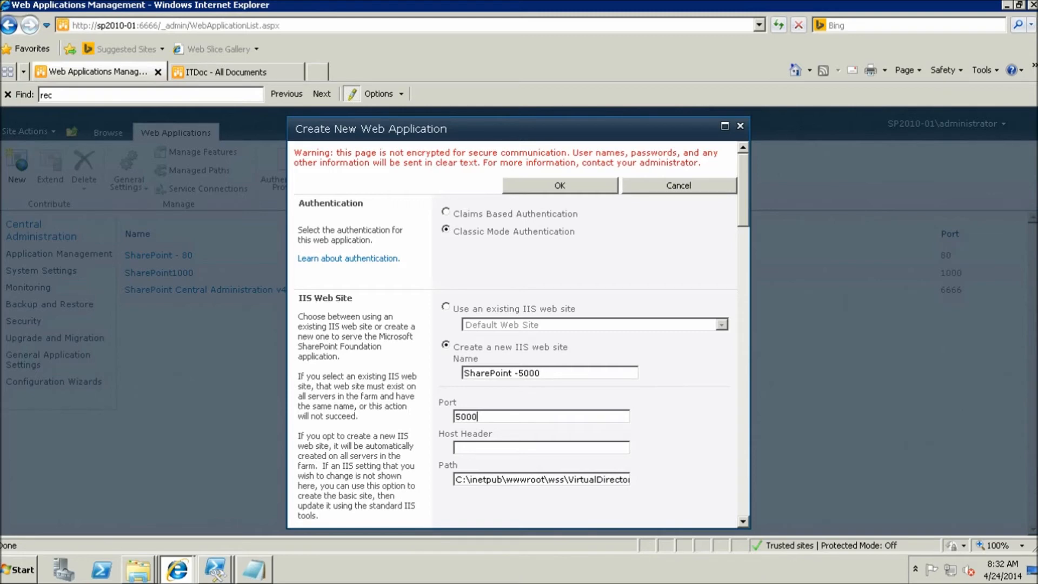
Change the content database name to WSS_Content_5000 and confirm the new web application
scroll(519, 334, "down", 6)
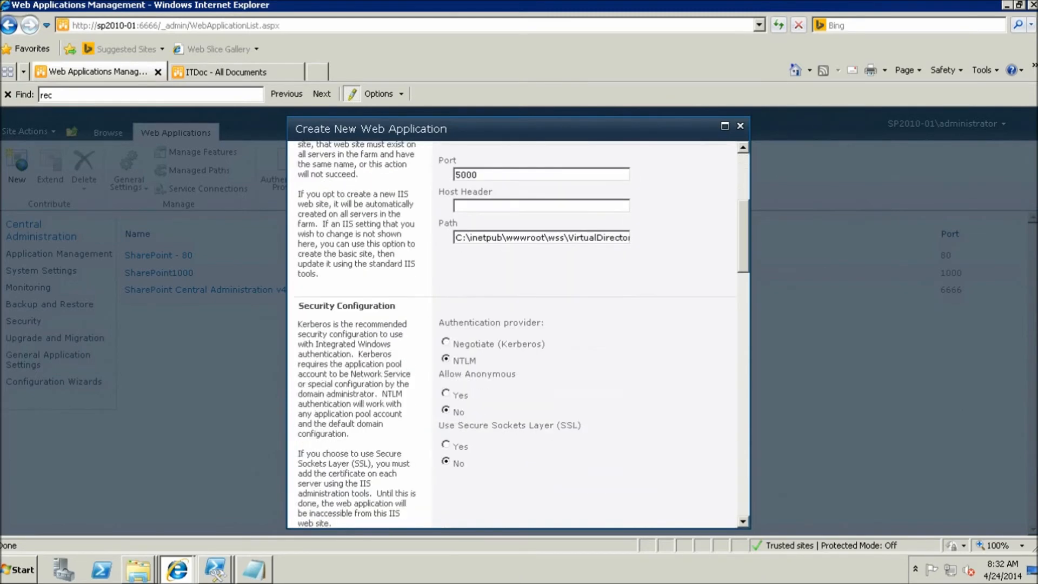
scroll(519, 334, "down", 2)
scroll(518, 334, "down", 1)
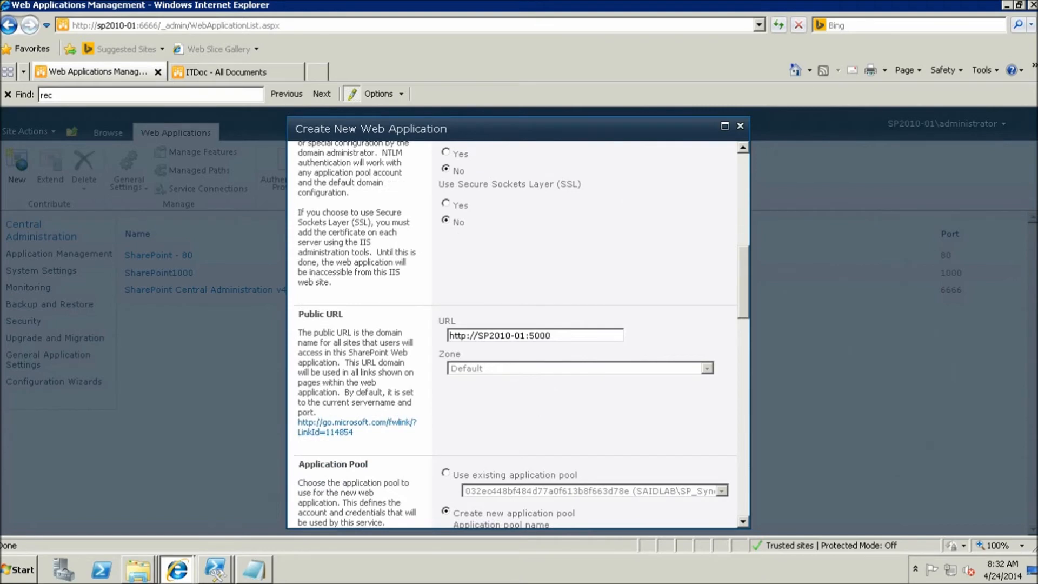
scroll(519, 334, "down", 3)
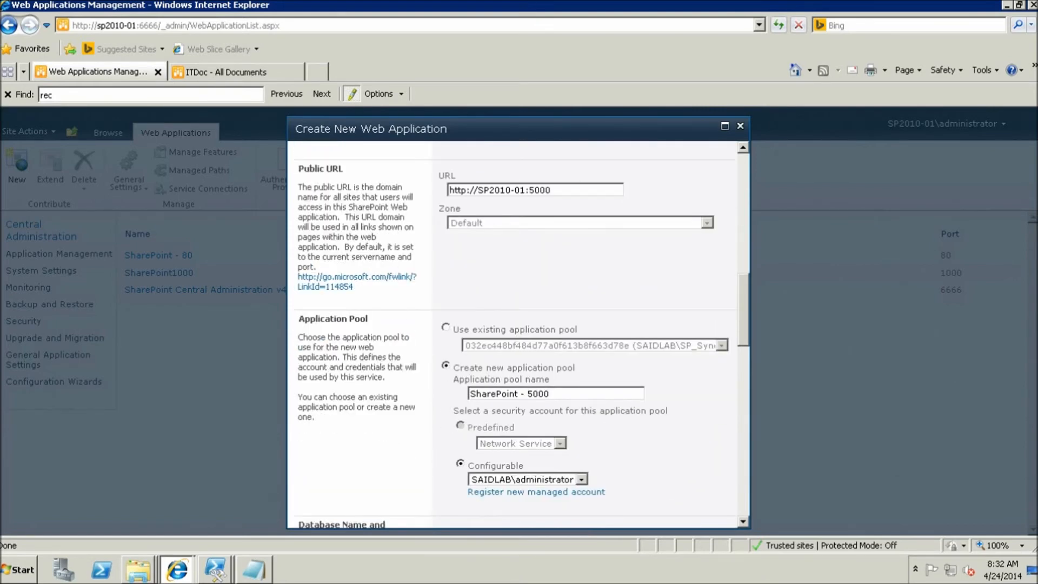
scroll(519, 334, "down", 4)
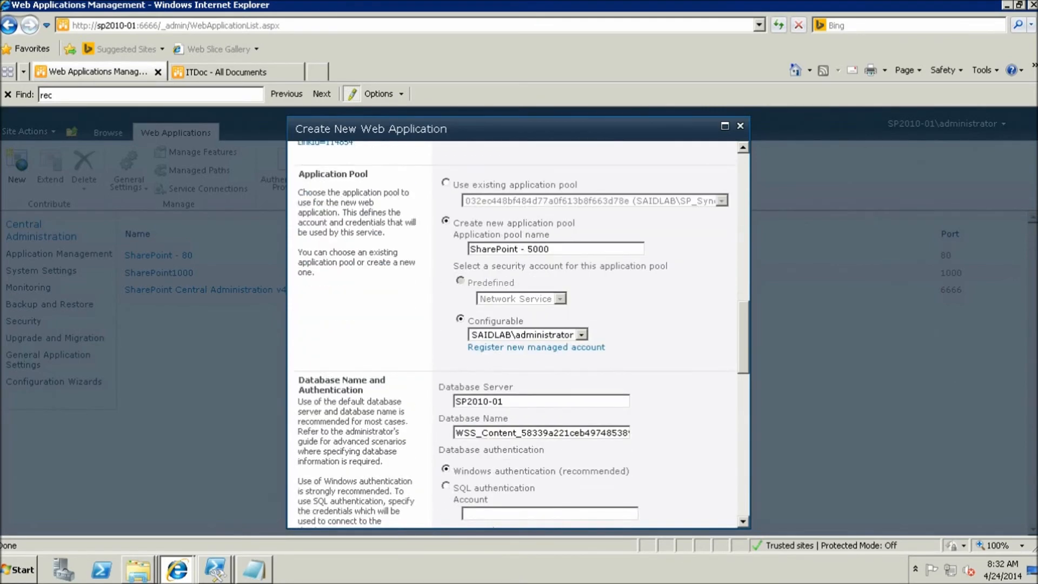
scroll(519, 334, "down", 1)
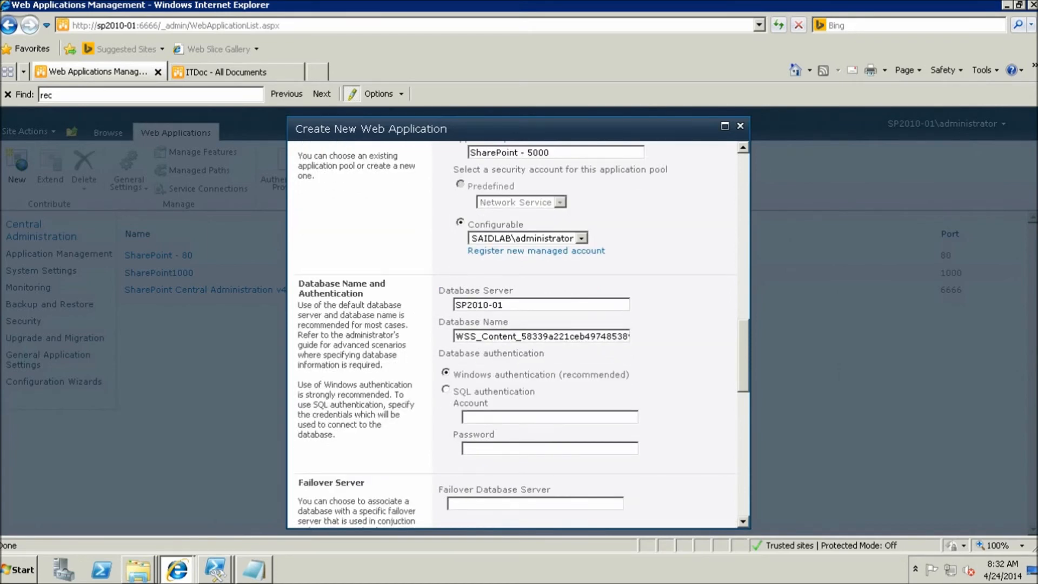
double_click(522, 336)
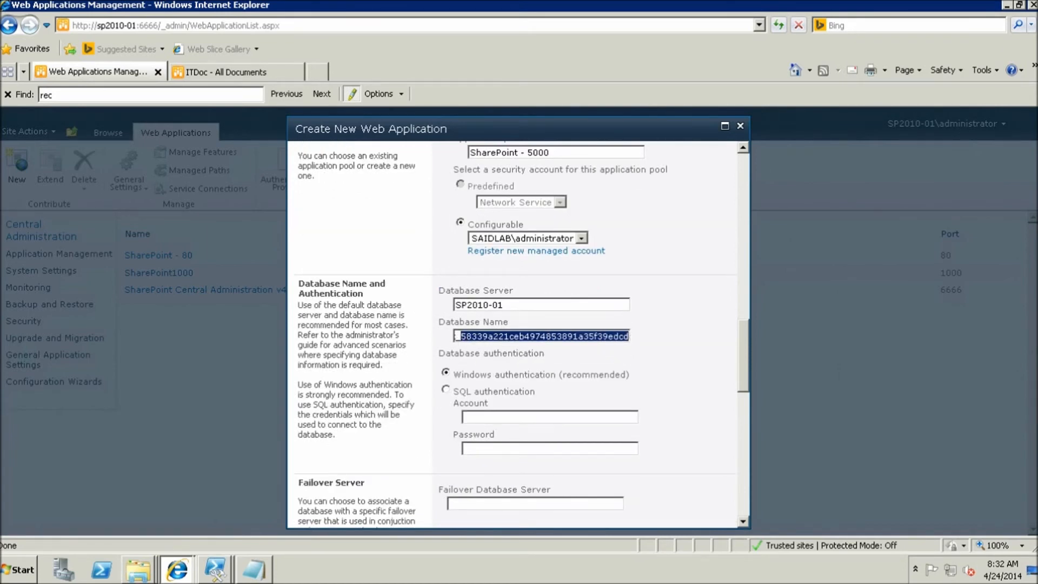
key("BackSpace")
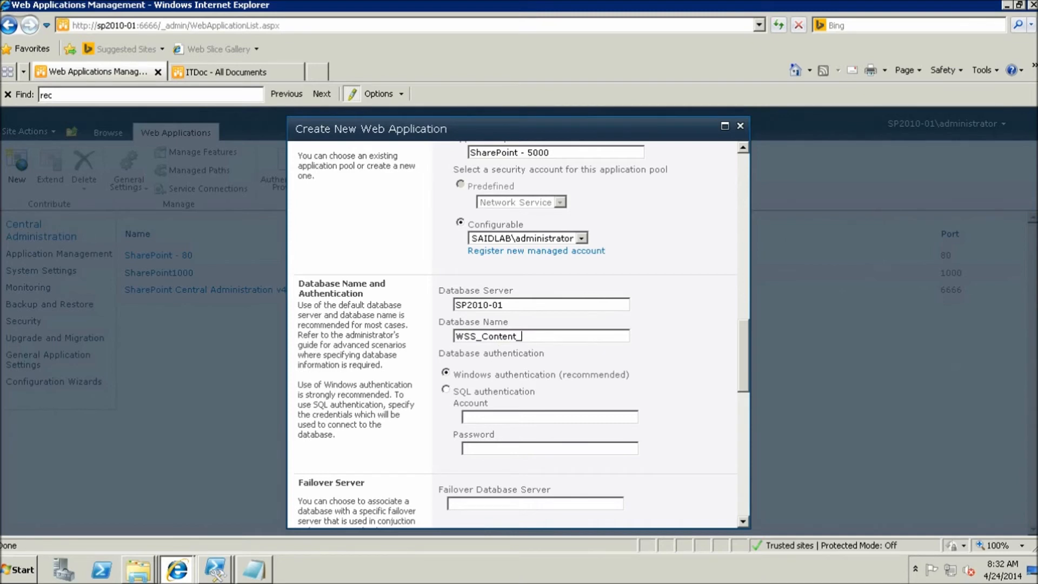
type("5000")
scroll(519, 335, "down", 10)
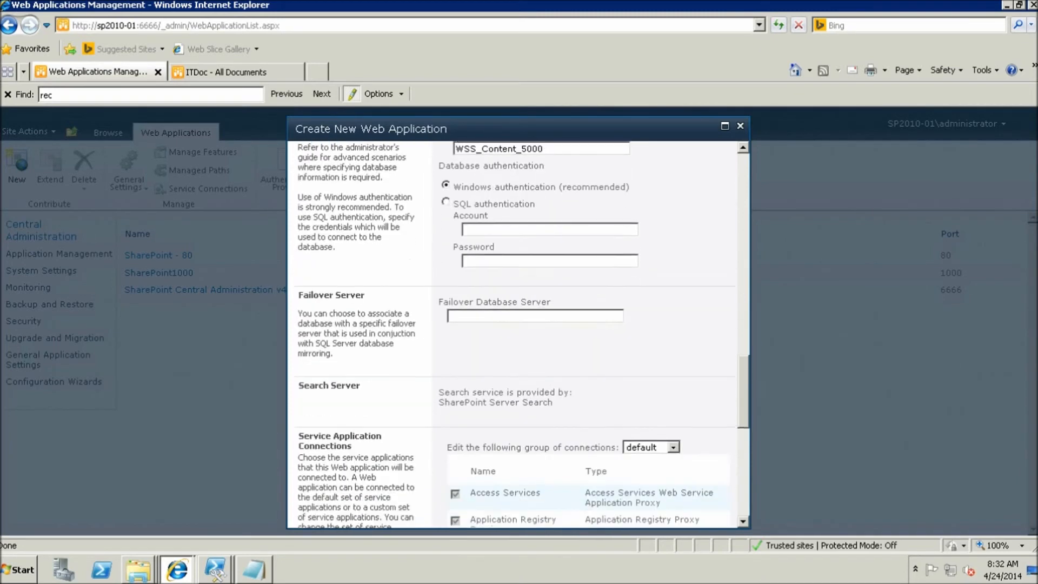
scroll(516, 335, "down", 3)
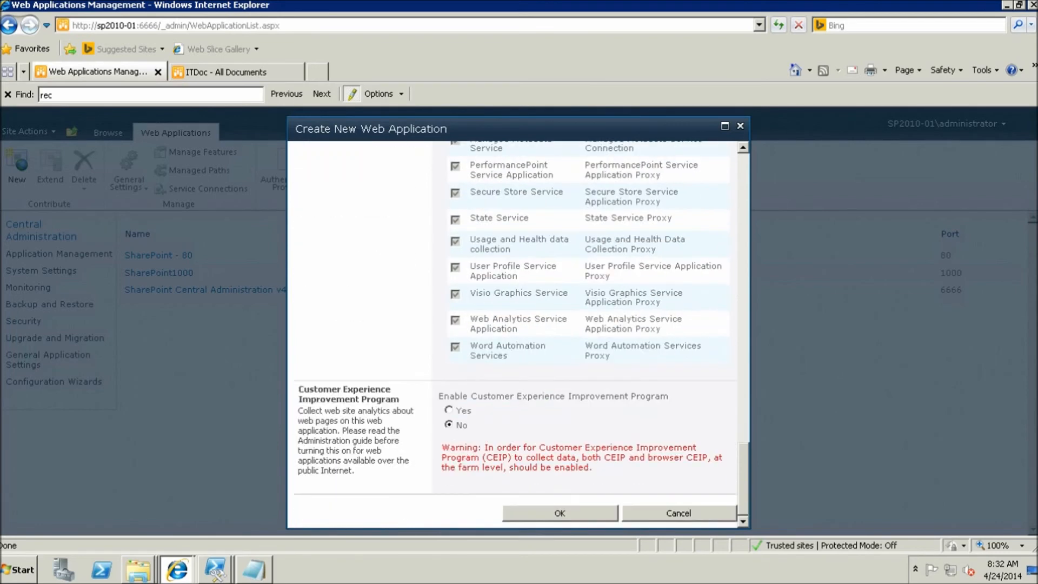
left_click(559, 513)
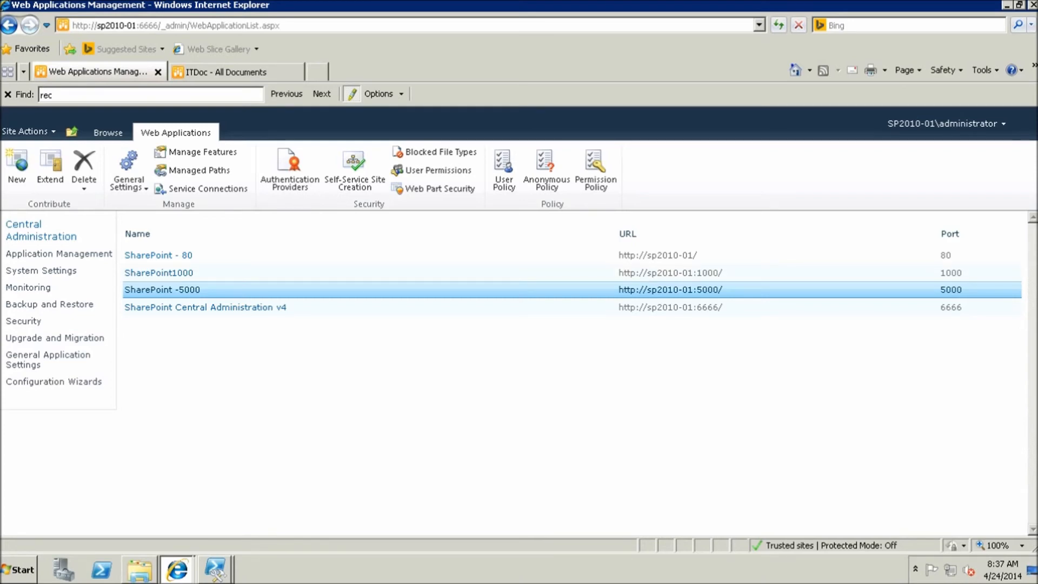
Once SharePoint -5000 is created, bring the Restore scripts folder back to the front
left_click(139, 570)
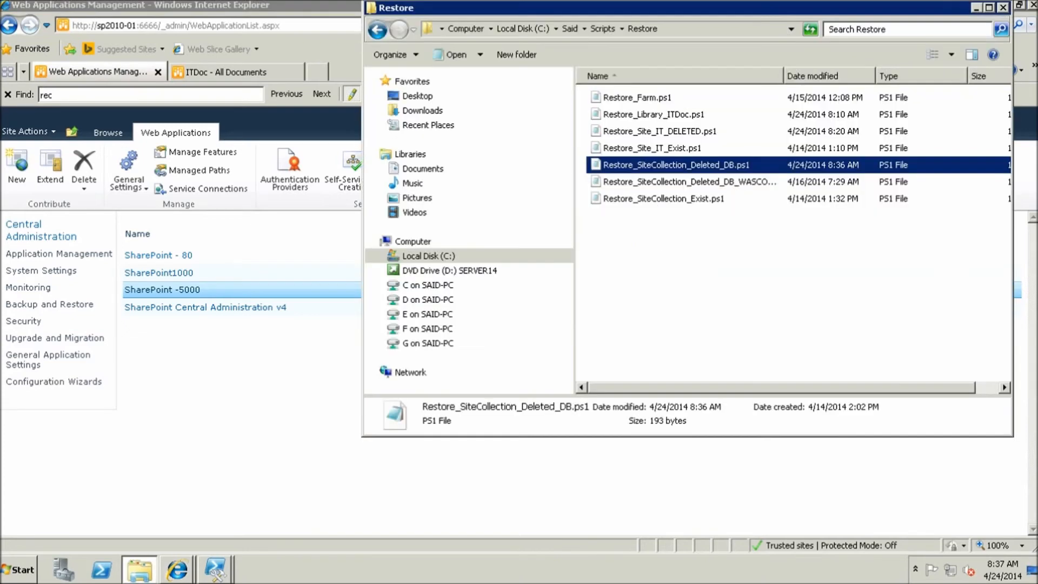
Open Restore_SiteCollection_Deleted_DB.ps1 in Notepad, review its New-SPContentDatabase command, then close it
double_click(675, 165)
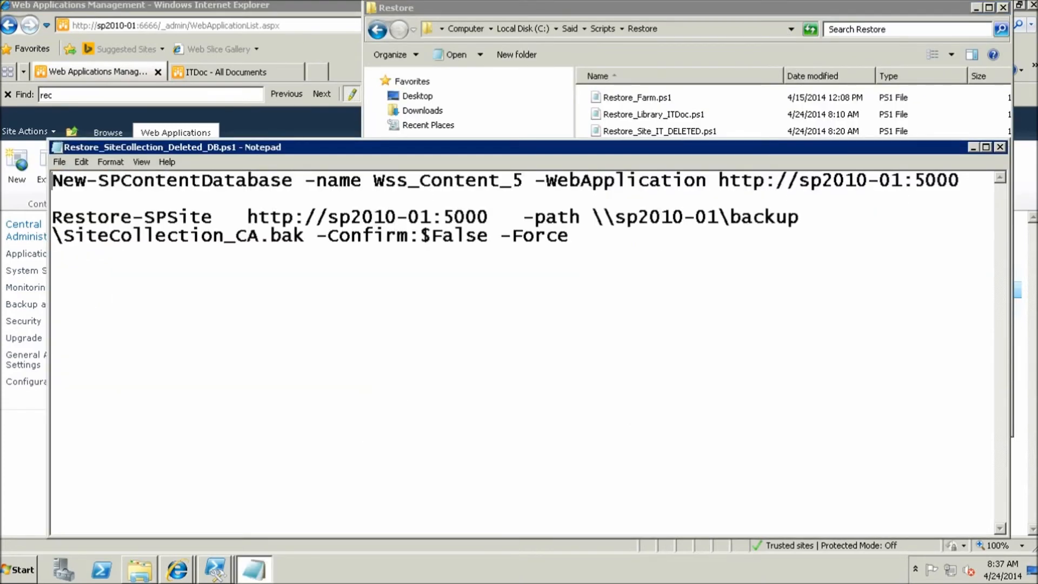
left_click_drag(53, 181, 523, 180)
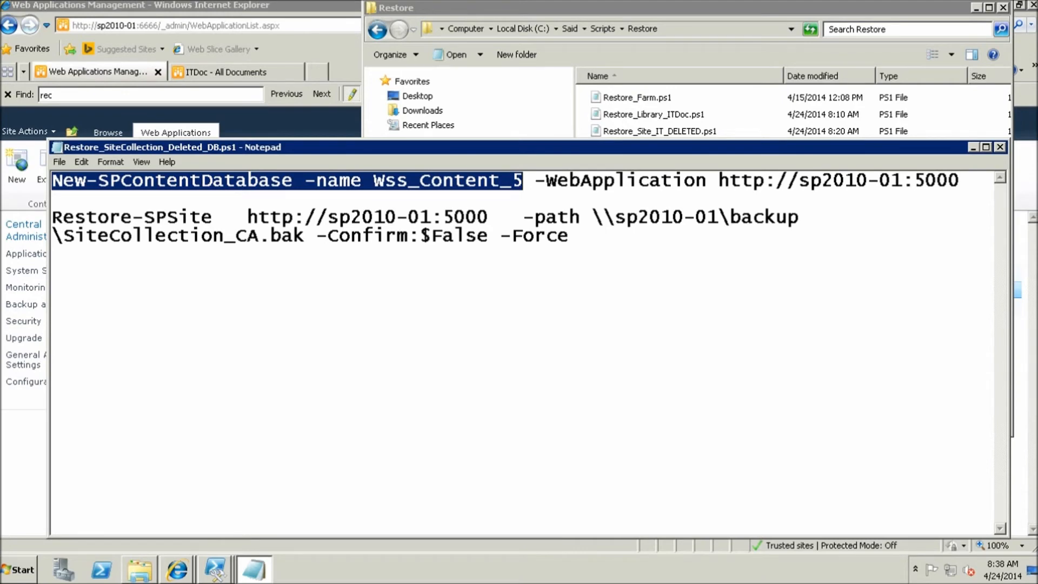
left_click(999, 146)
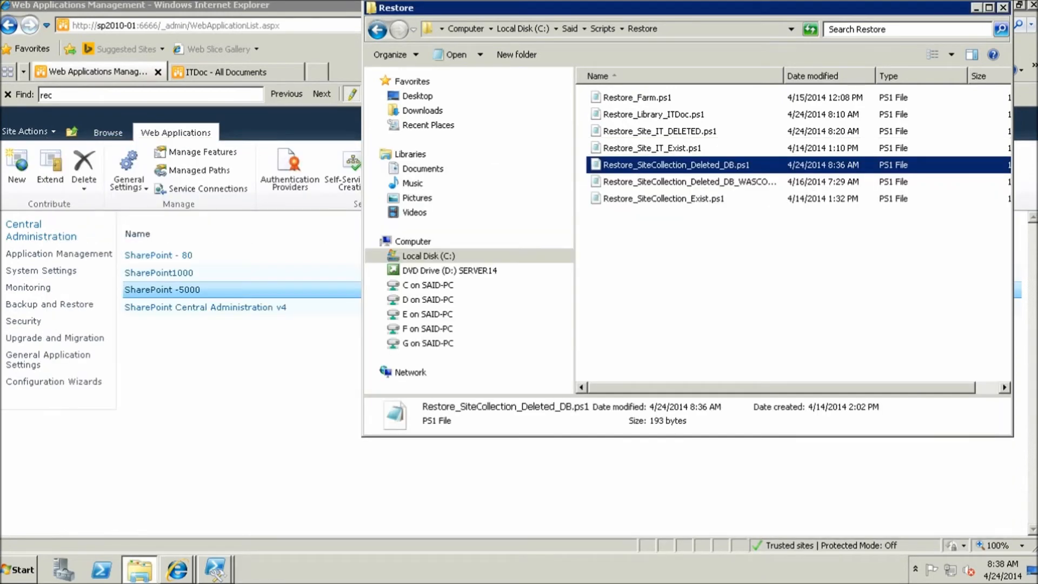
Run Restore_SiteCollection_Deleted_DB.ps1 in the Management Shell, then launch Internet Explorer
mouse_move(215, 569)
left_click(178, 514)
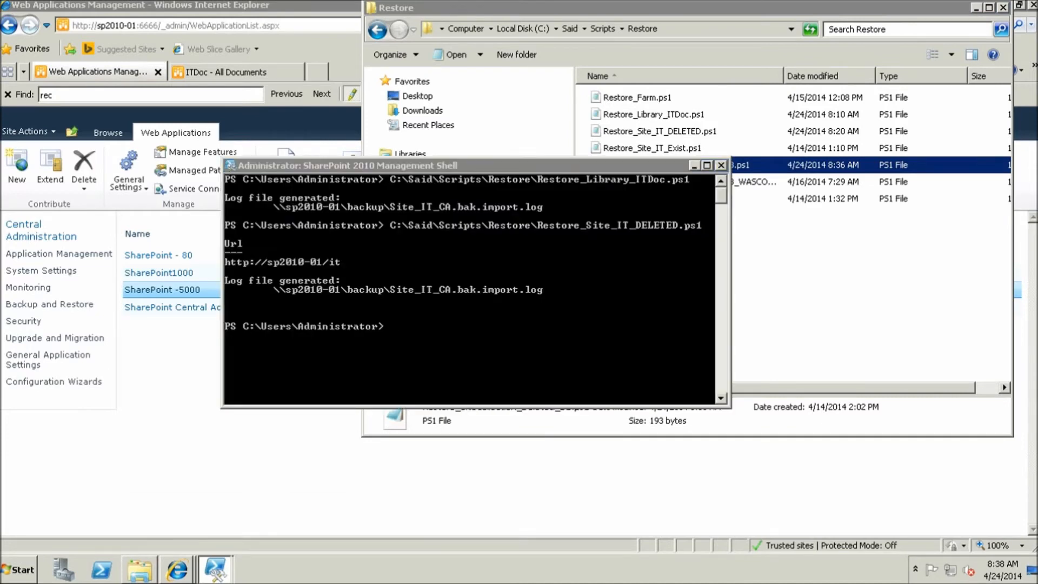
left_click_drag(740, 165, 487, 341)
left_click(486, 346)
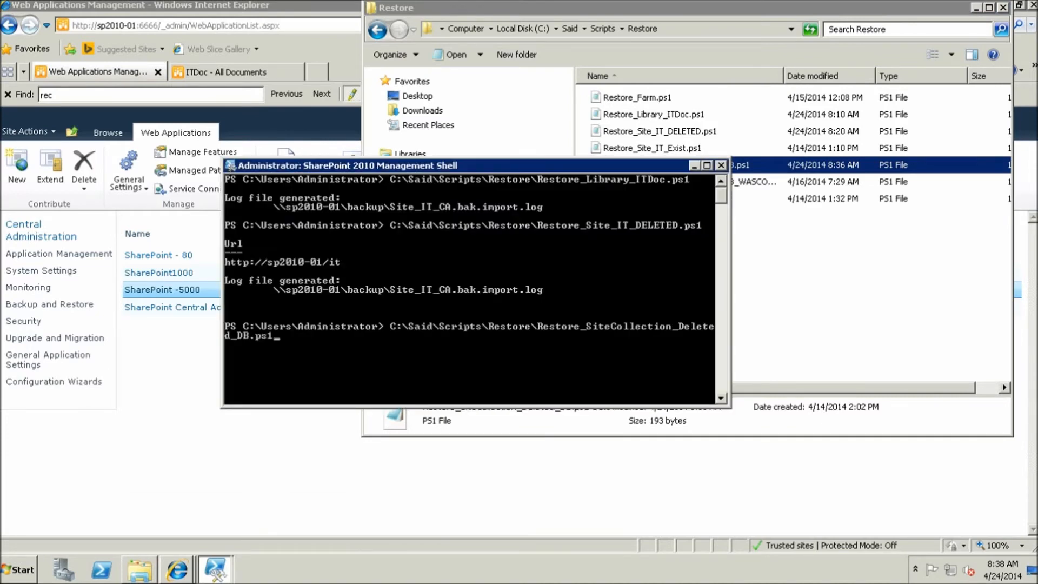
key("Return")
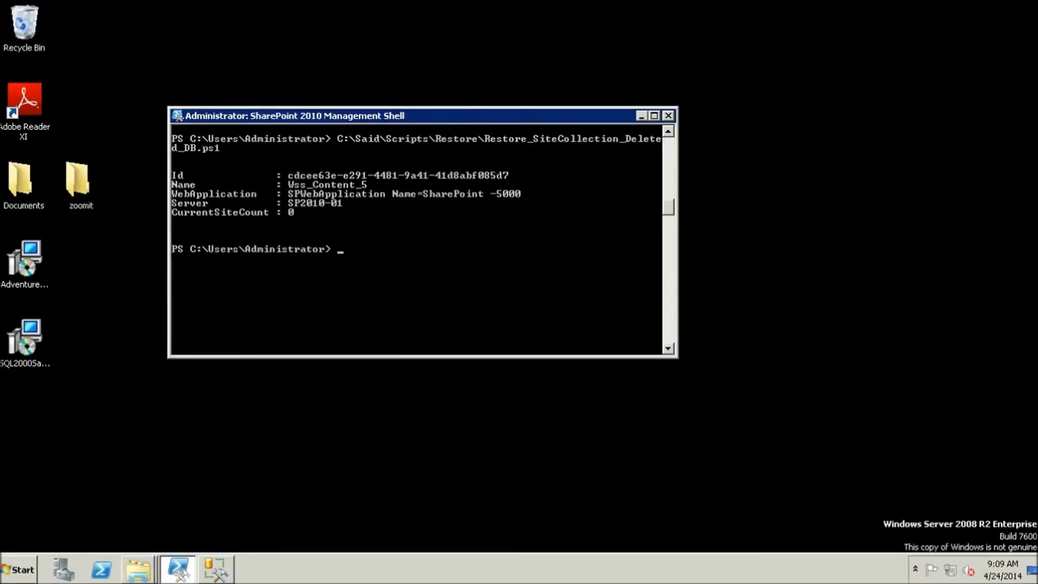
key("super")
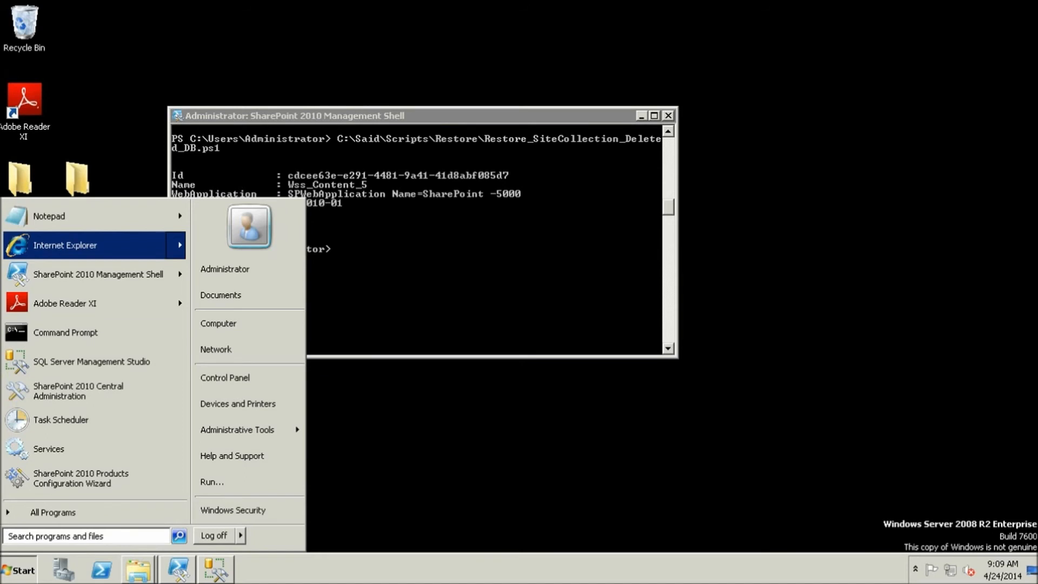
left_click(86, 245)
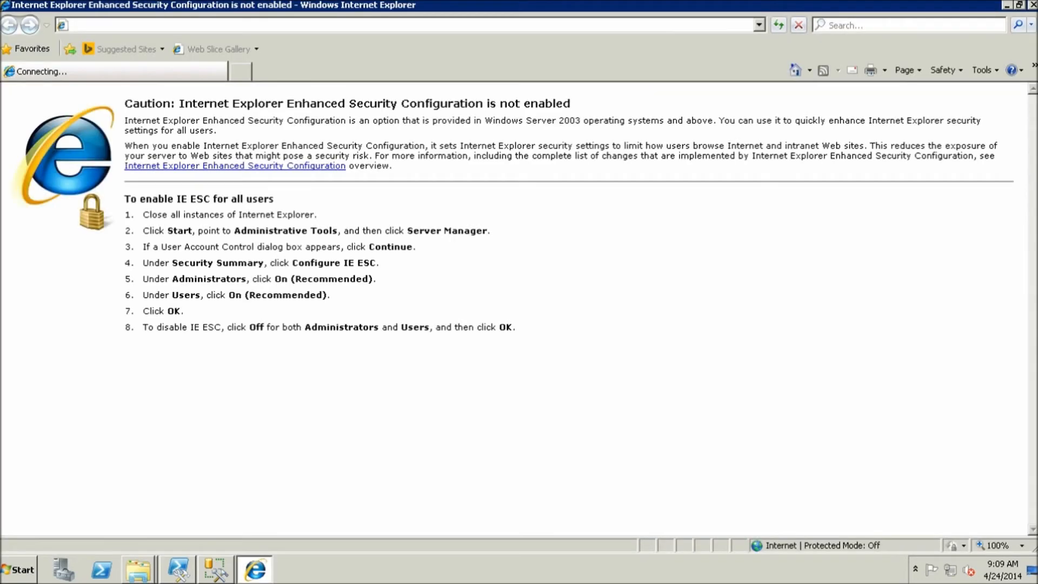
left_click(687, 461)
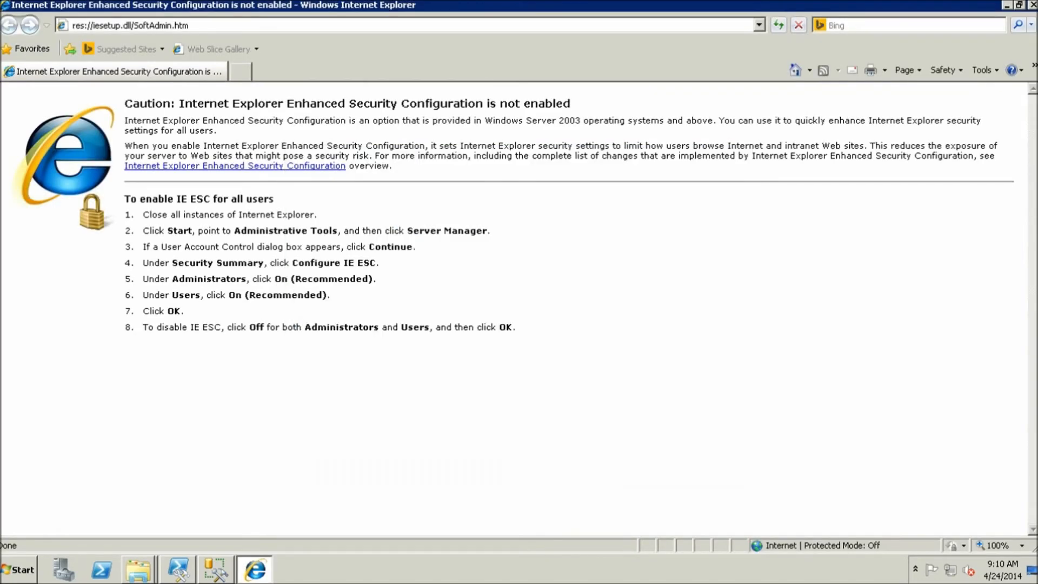
left_click(130, 25)
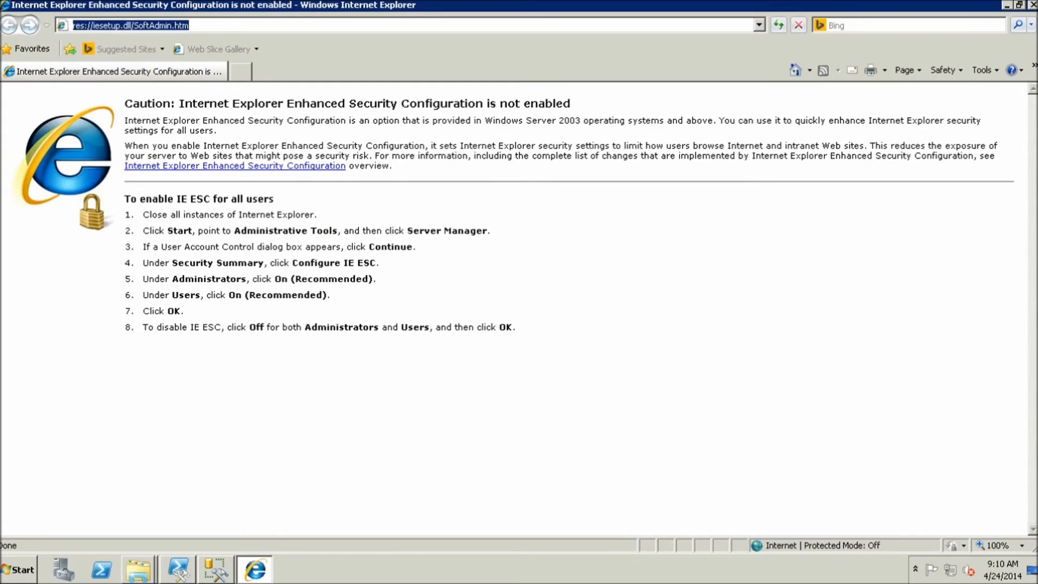
type("sp")
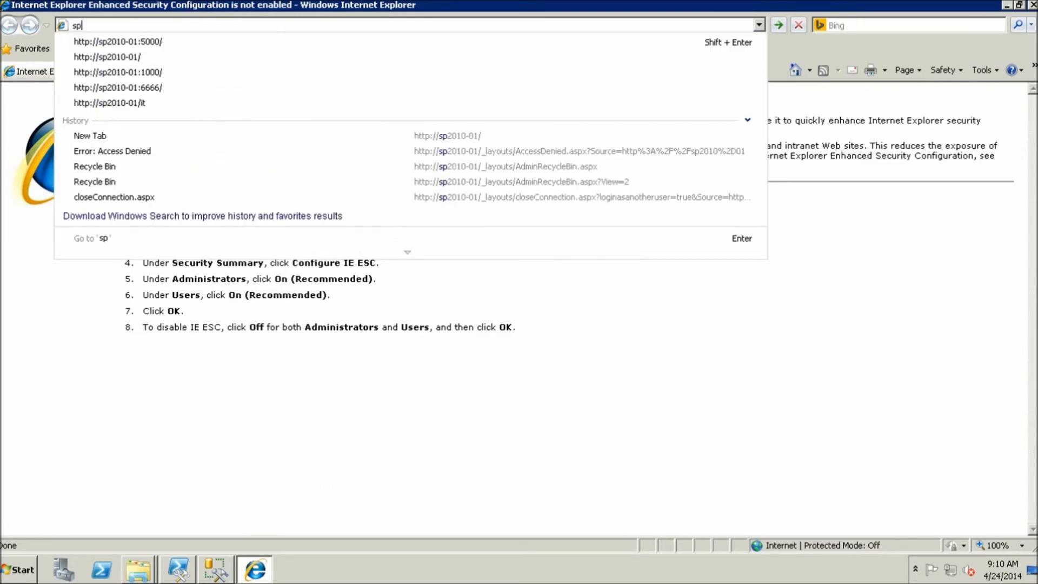
key("Down")
key("BackSpace")
key("BackSpace")
key("BackSpace")
key("BackSpace")
key("BackSpace")
key("BackSpace")
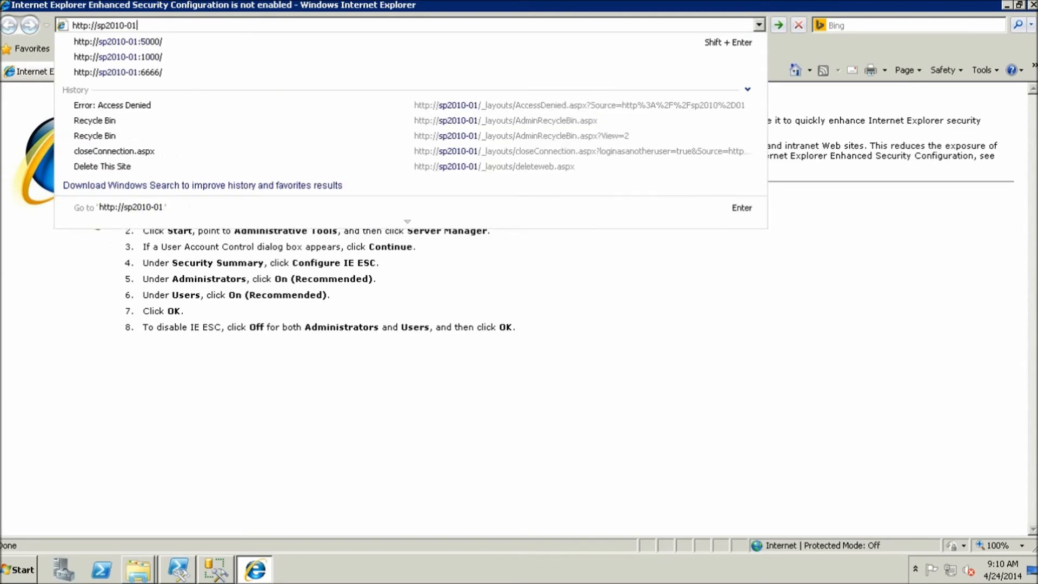
type(":5000")
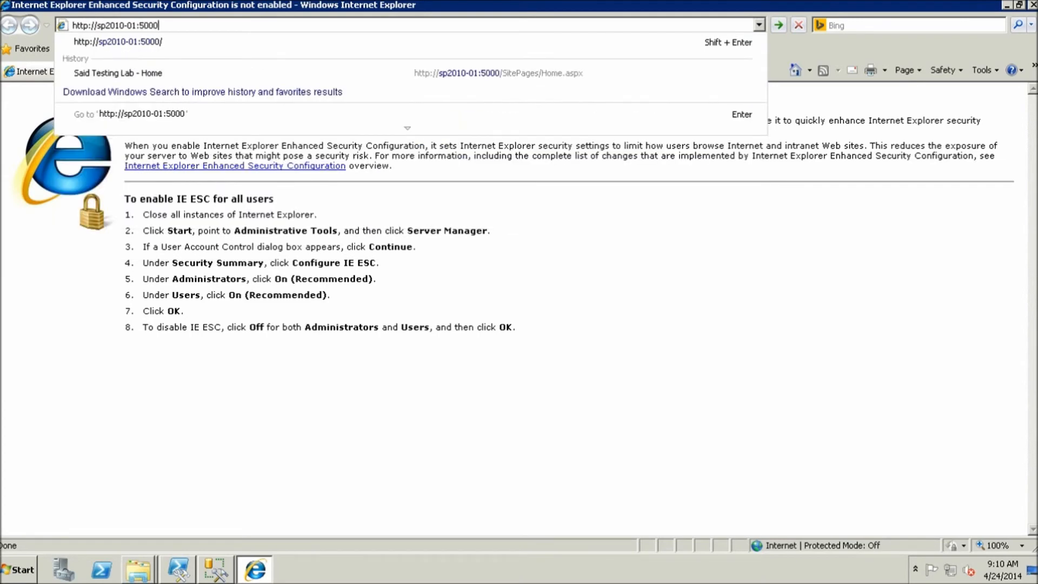
key("Return")
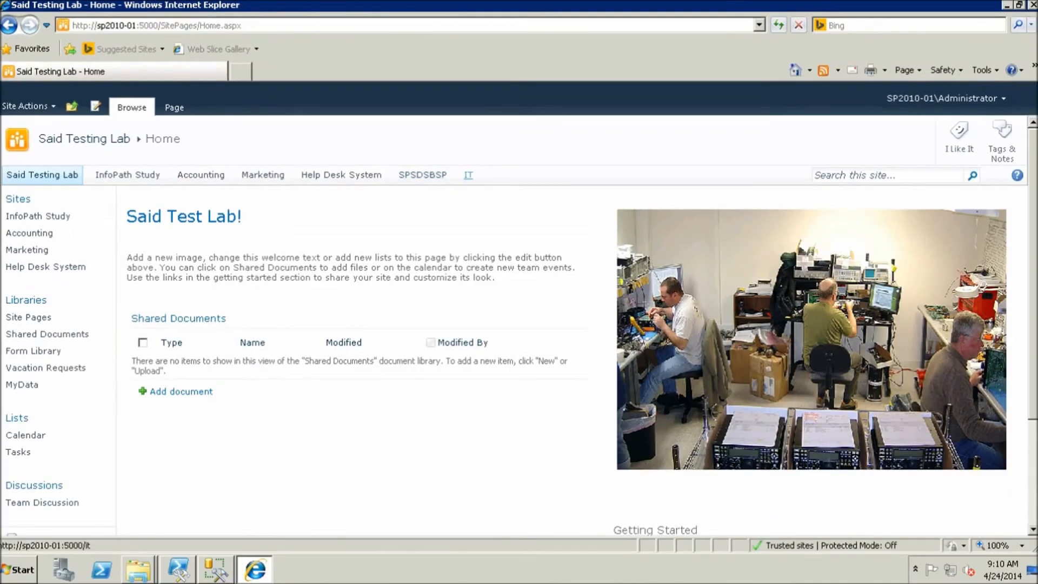
left_click(880, 352)
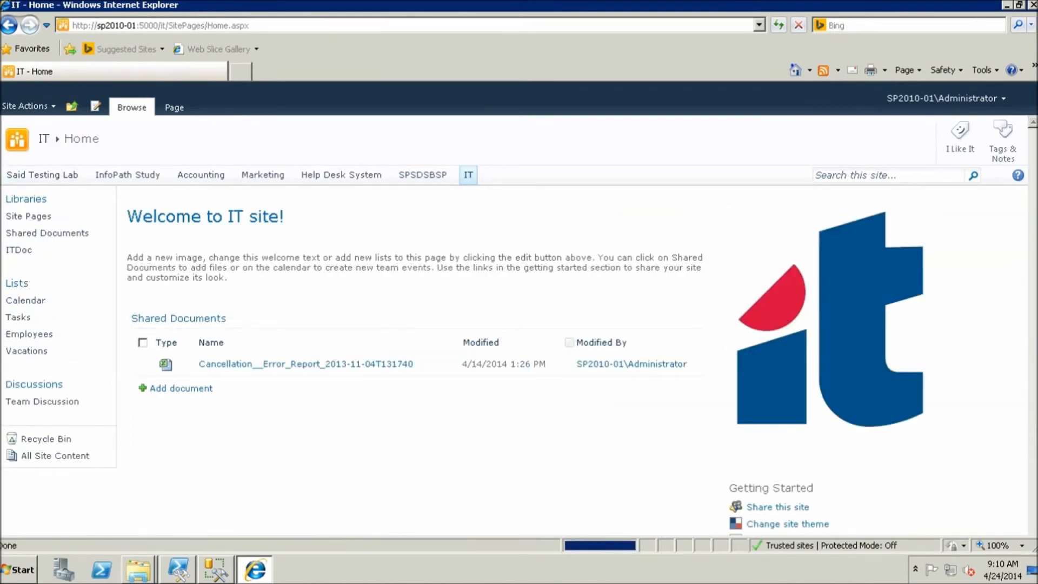
left_click(19, 268)
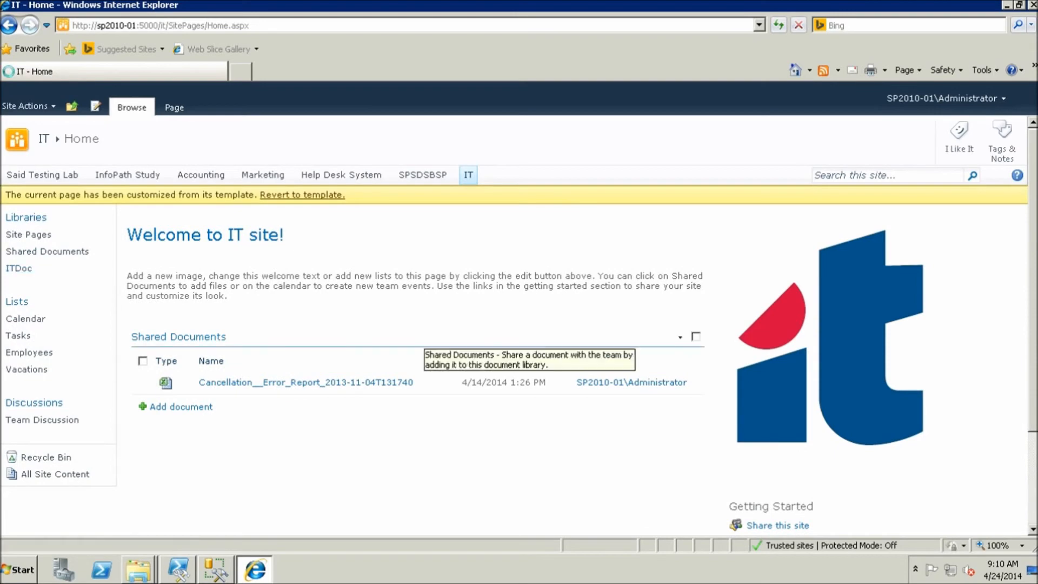
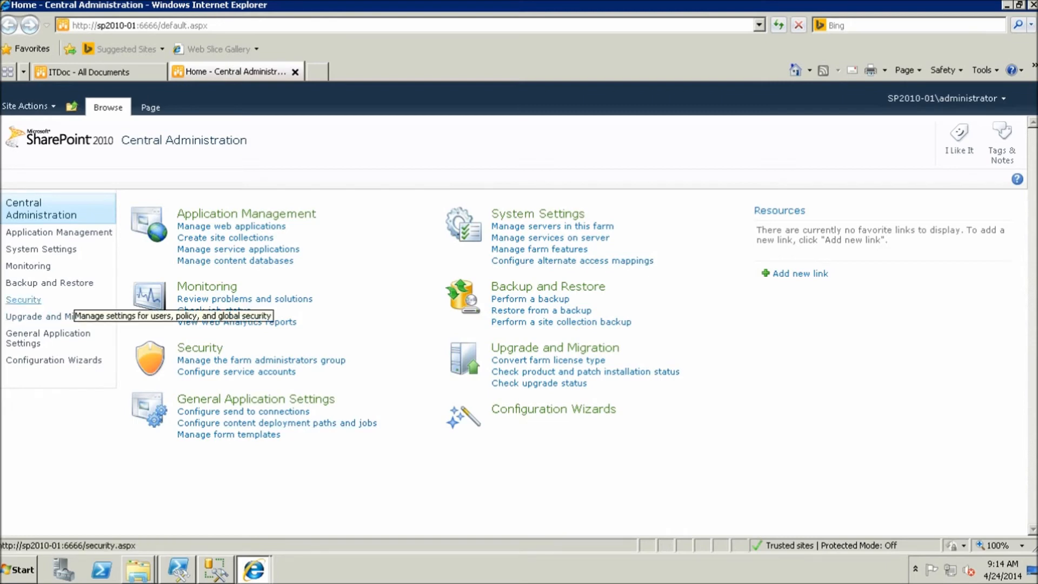
Go to Restore from a backup and expand the full Farm backup from 4/21/2014 11:35 AM
left_click(49, 283)
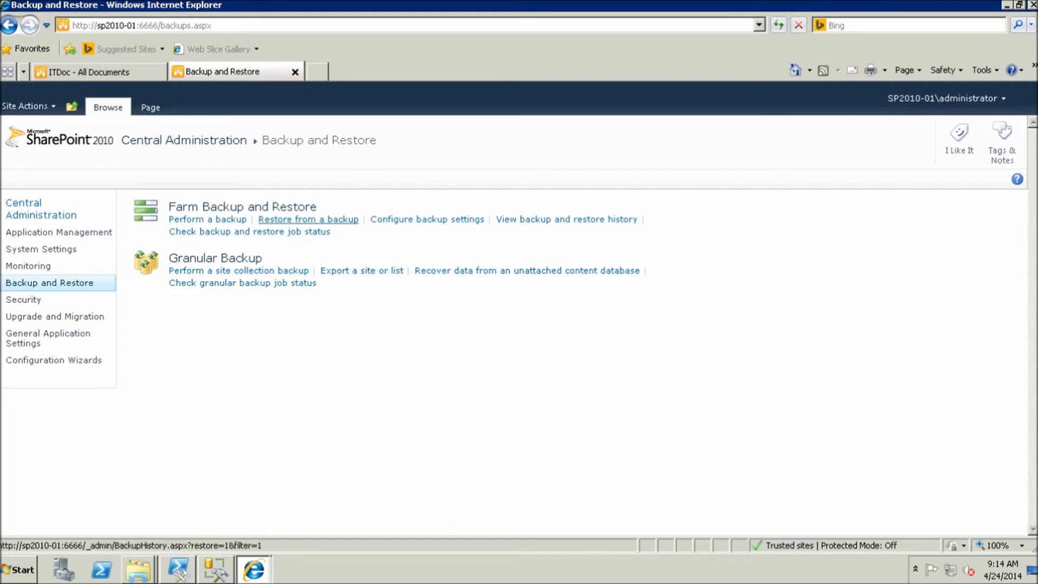
left_click(304, 220)
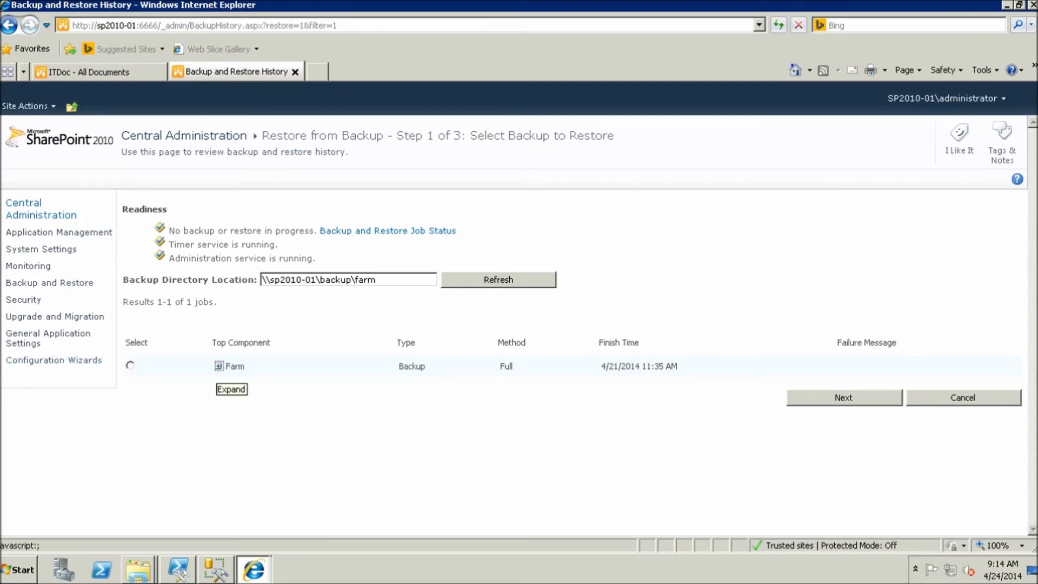
left_click(219, 366)
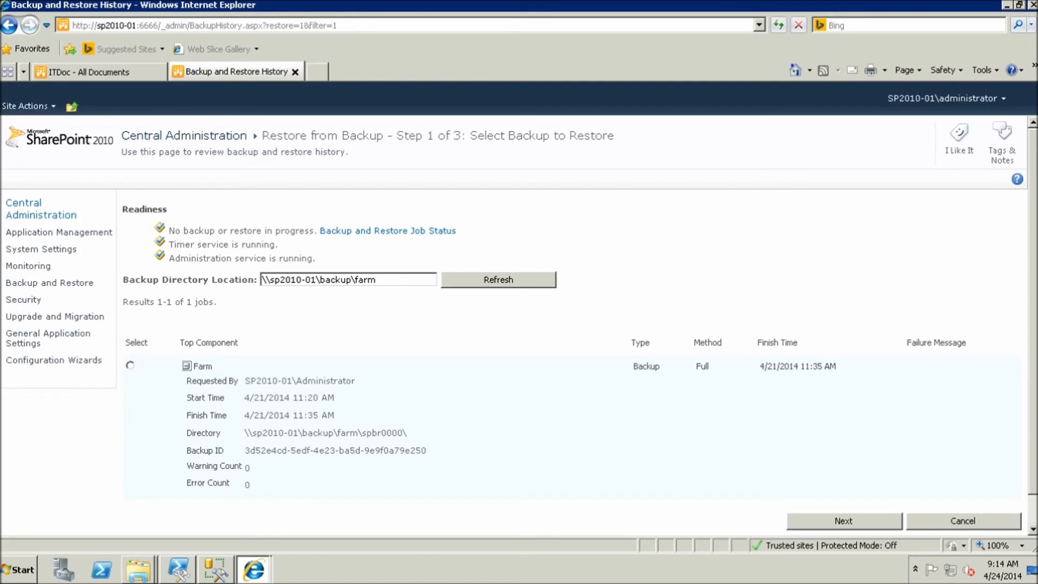
Check the \\sp2010-01\backup\farm backup location, refresh, select the Farm backup and continue
left_click_drag(377, 280, 261, 280)
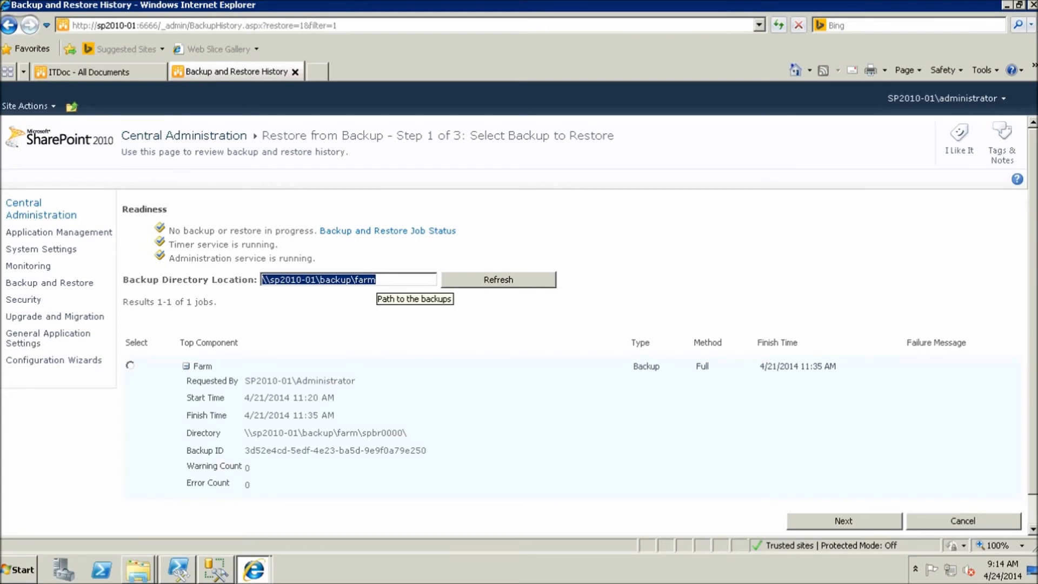
left_click(377, 279)
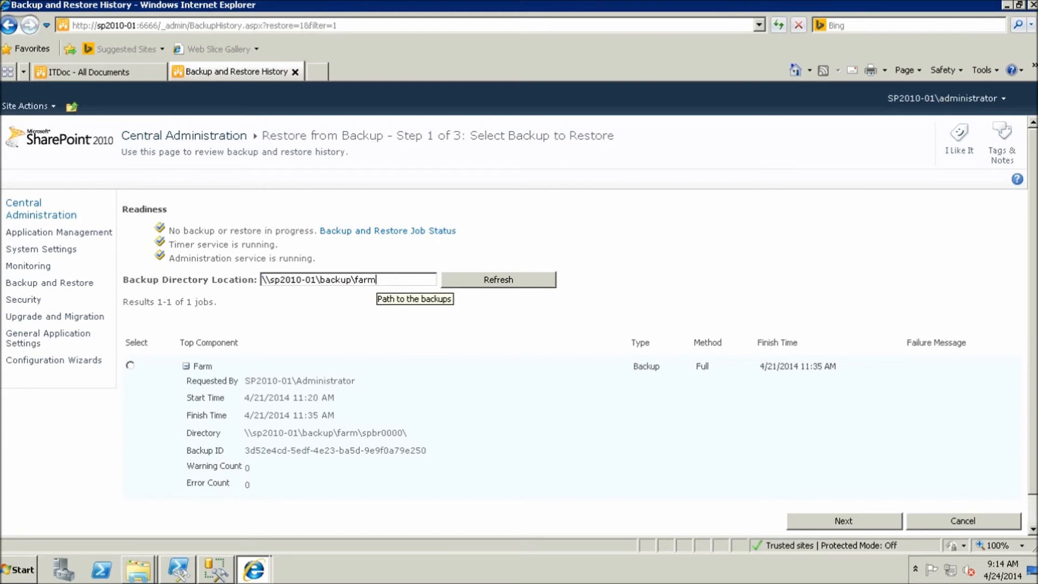
left_click_drag(377, 279, 261, 279)
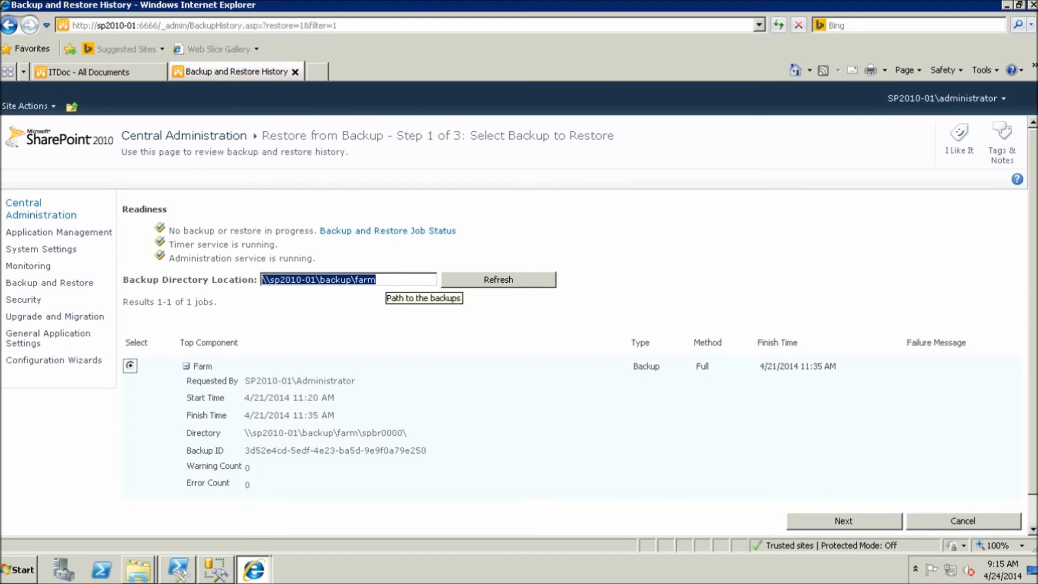
left_click(385, 280)
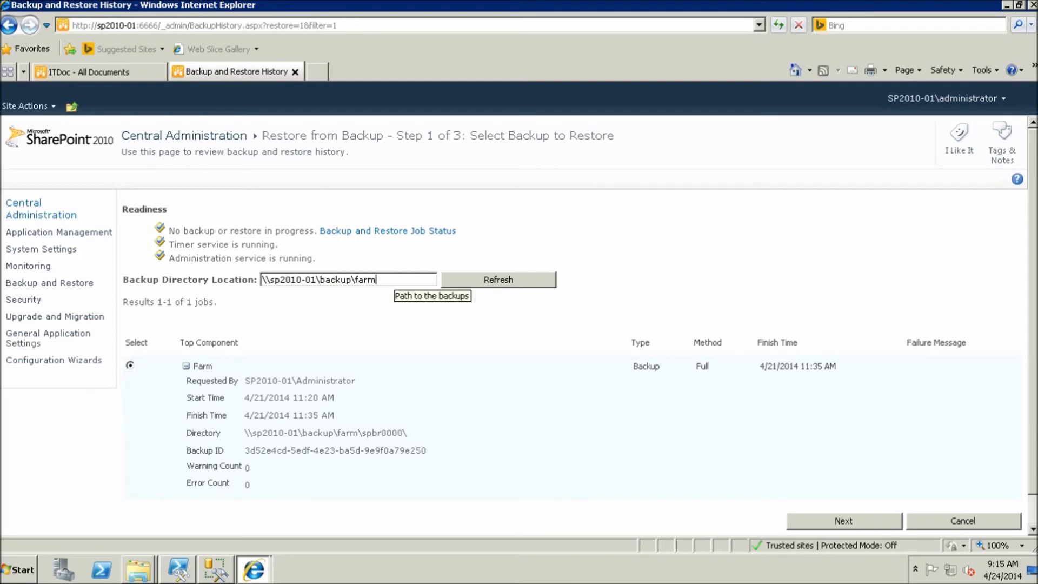
left_click_drag(394, 280, 261, 280)
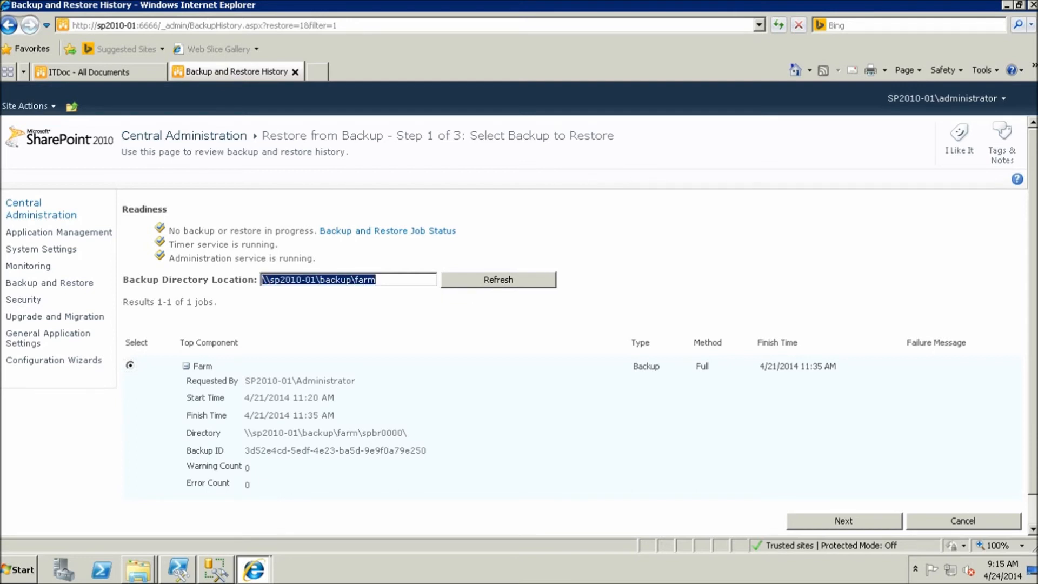
left_click(497, 279)
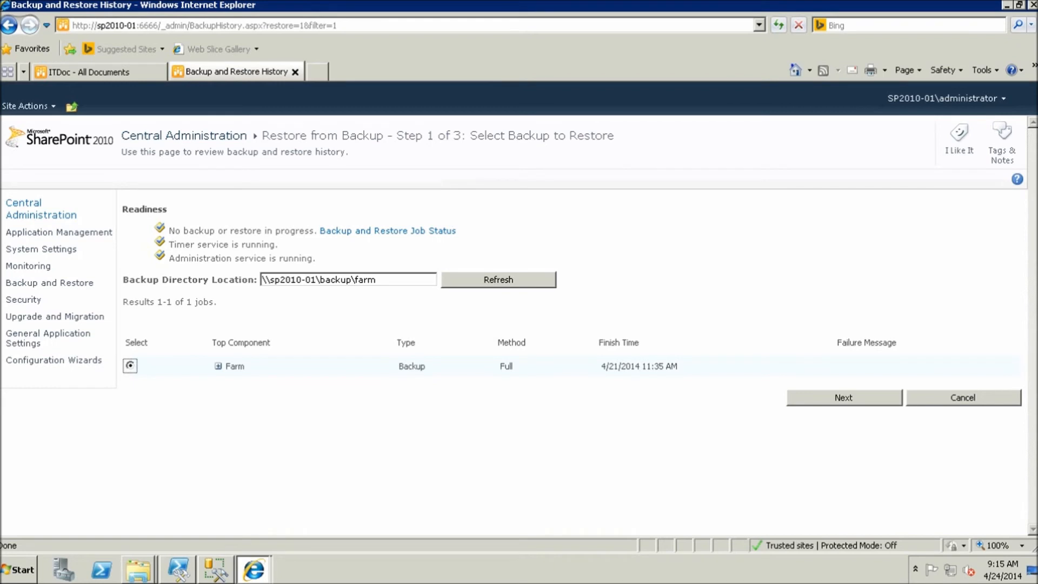
left_click(130, 365)
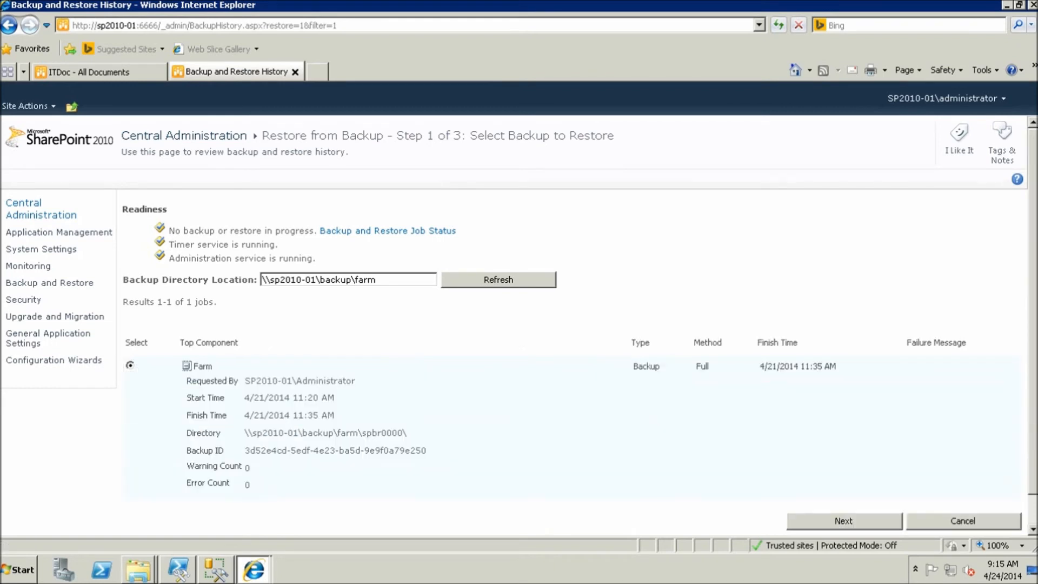
left_click(844, 521)
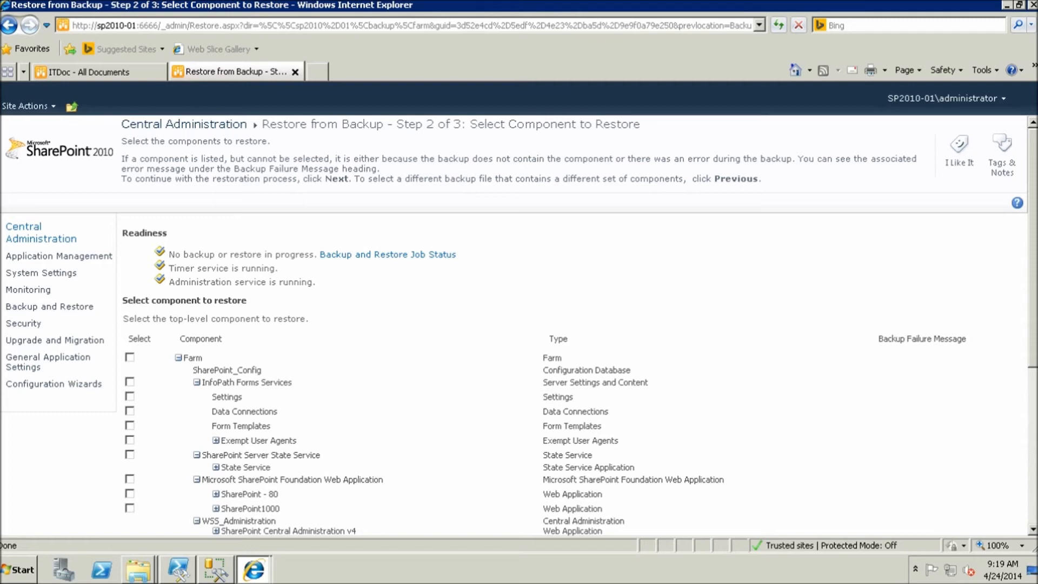
Mark the Farm and all its components for restore, then continue to restore options
scroll(519, 325, "down", 3)
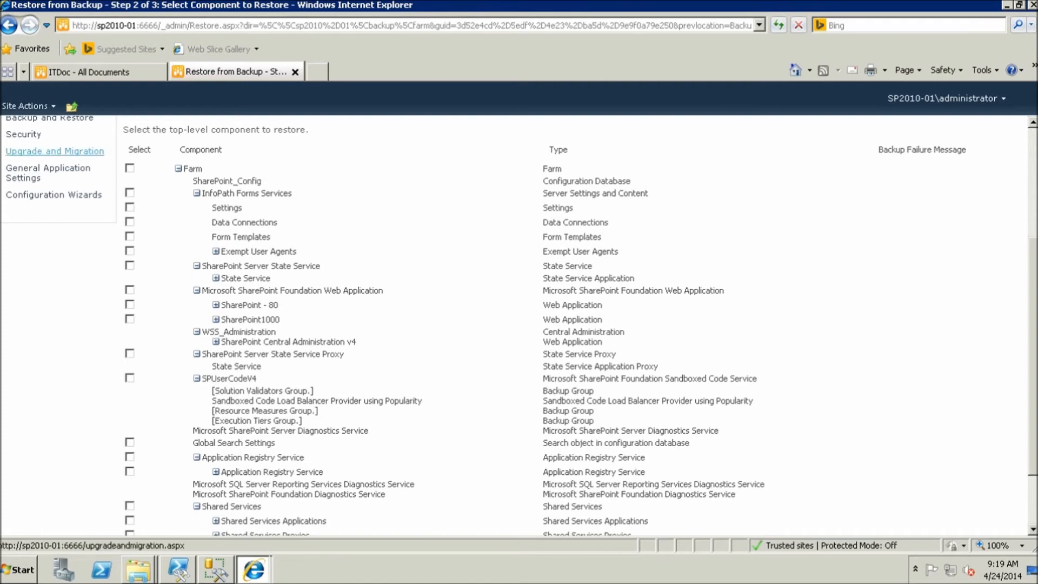
left_click(130, 168)
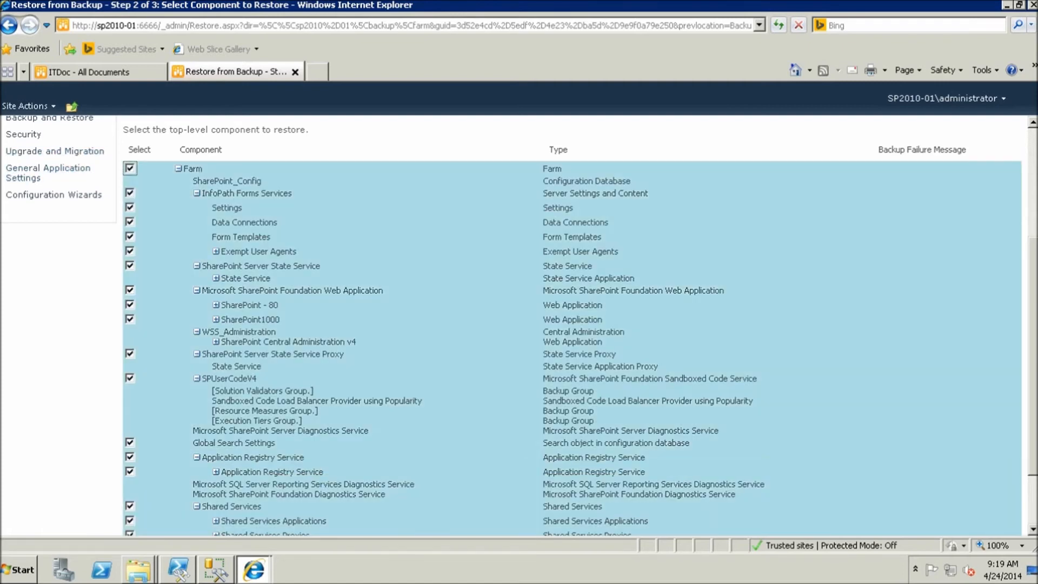
scroll(540, 324, "down", 3)
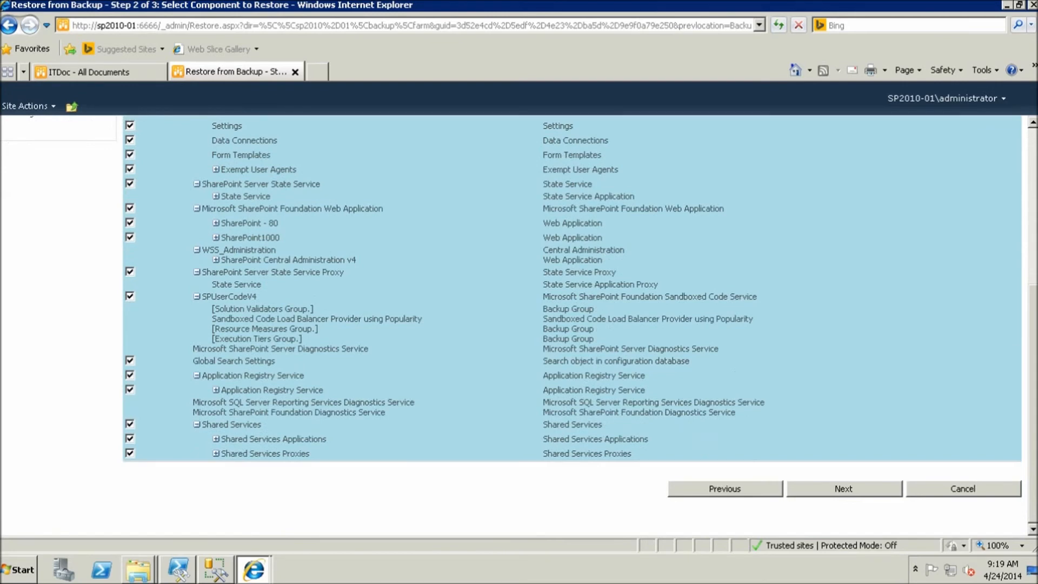
left_click(843, 488)
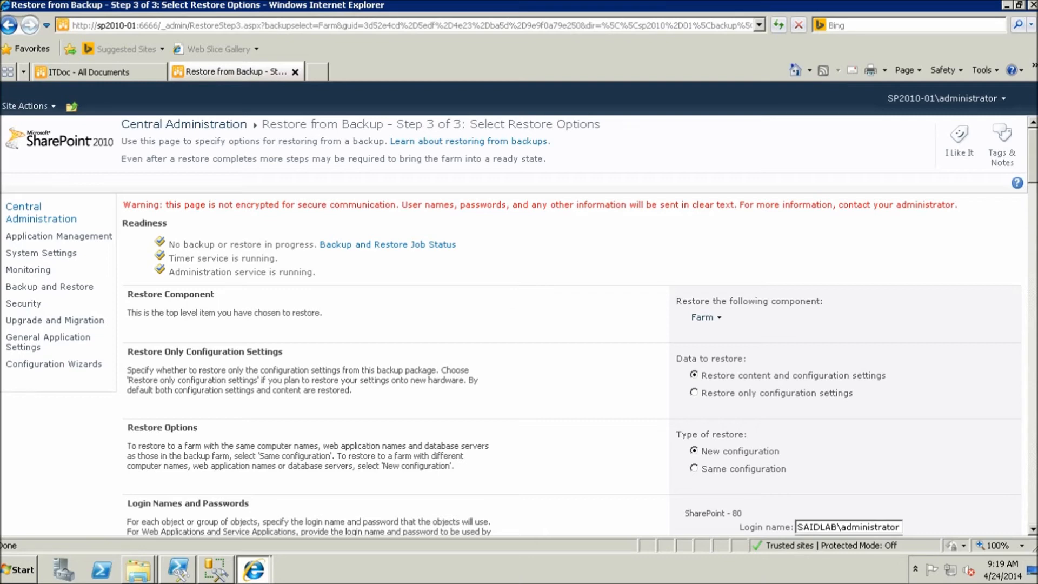
Set the restore type to Same configuration and accept the overwrite warning
scroll(573, 325, "down", 5)
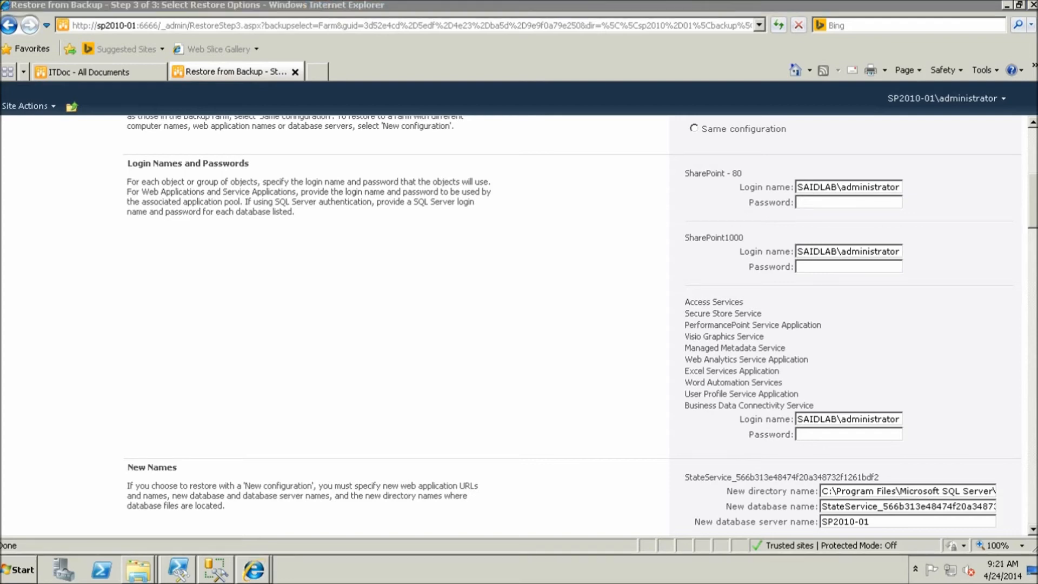
left_click(694, 129)
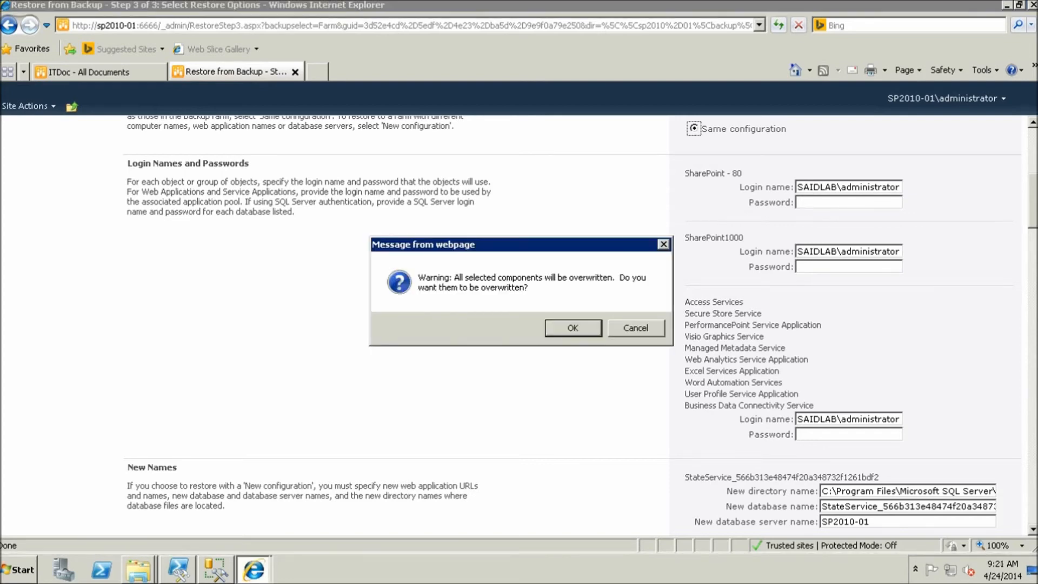
key("Return")
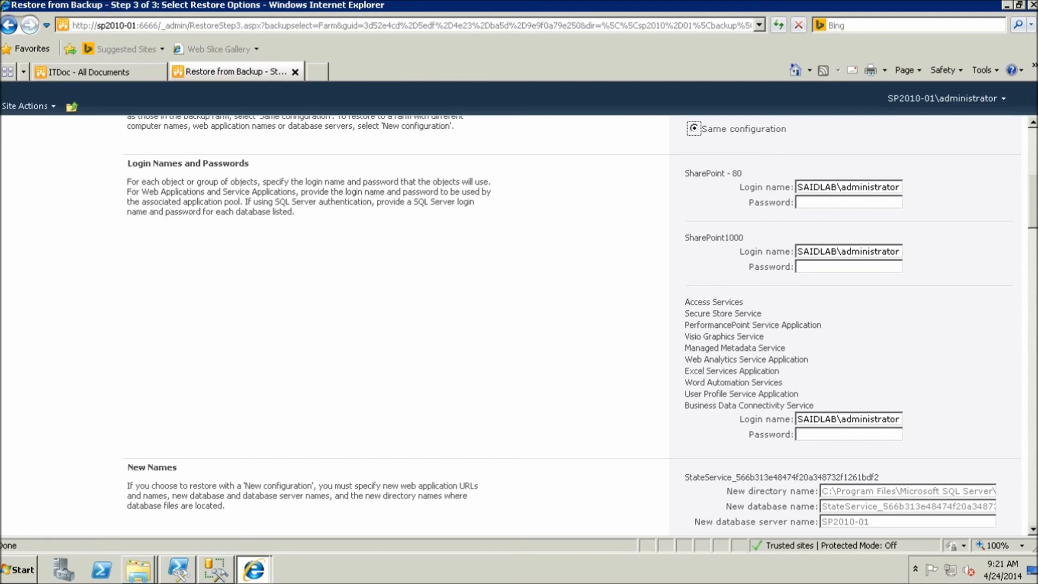
scroll(573, 325, "down", 20)
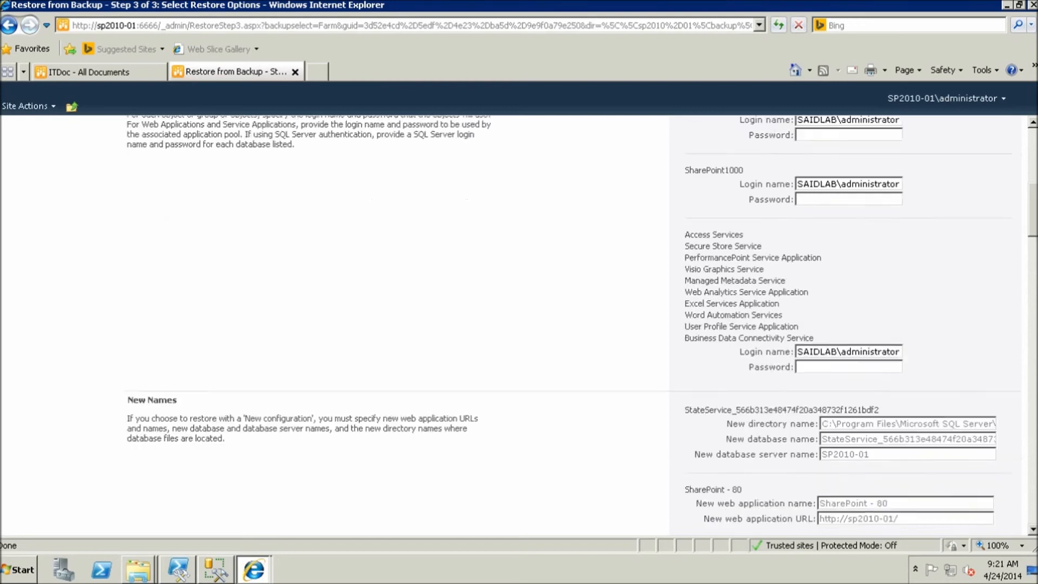
scroll(573, 324, "down", 7)
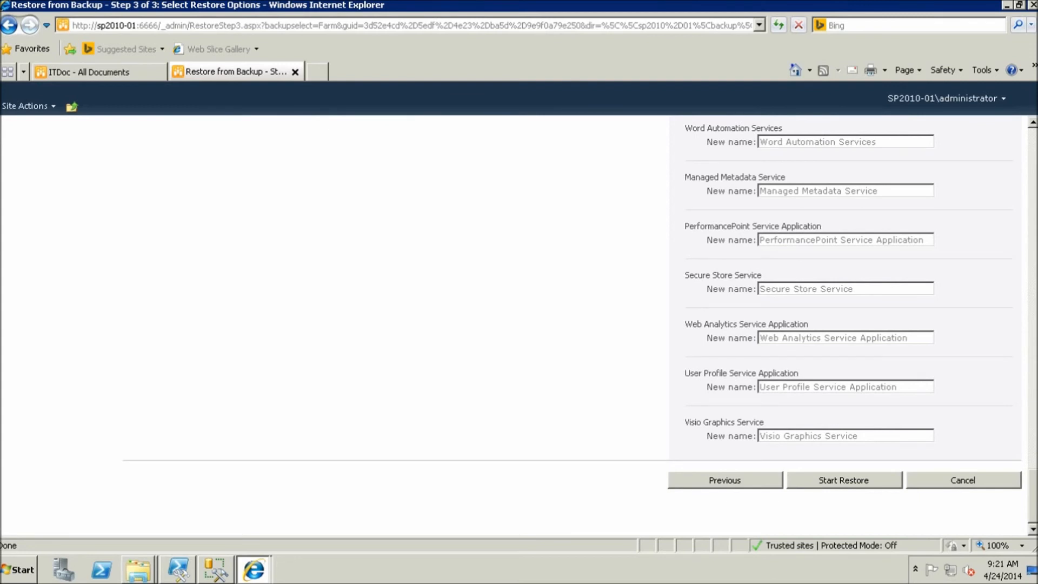
Start the farm restore, review its Phase and 1 Diagnostics Service error, then open a new tab
left_click(844, 480)
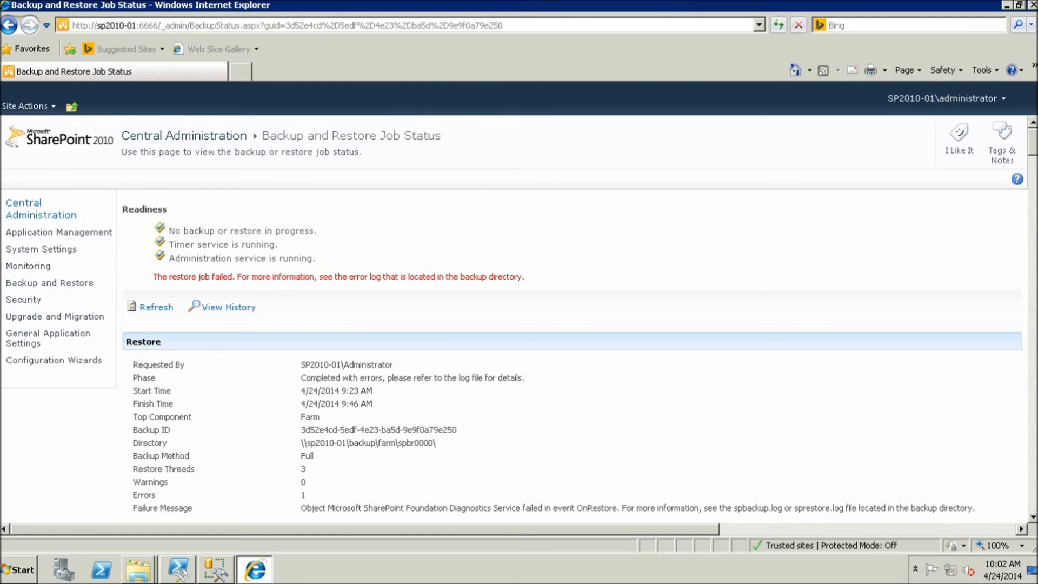
left_click_drag(302, 377, 522, 377)
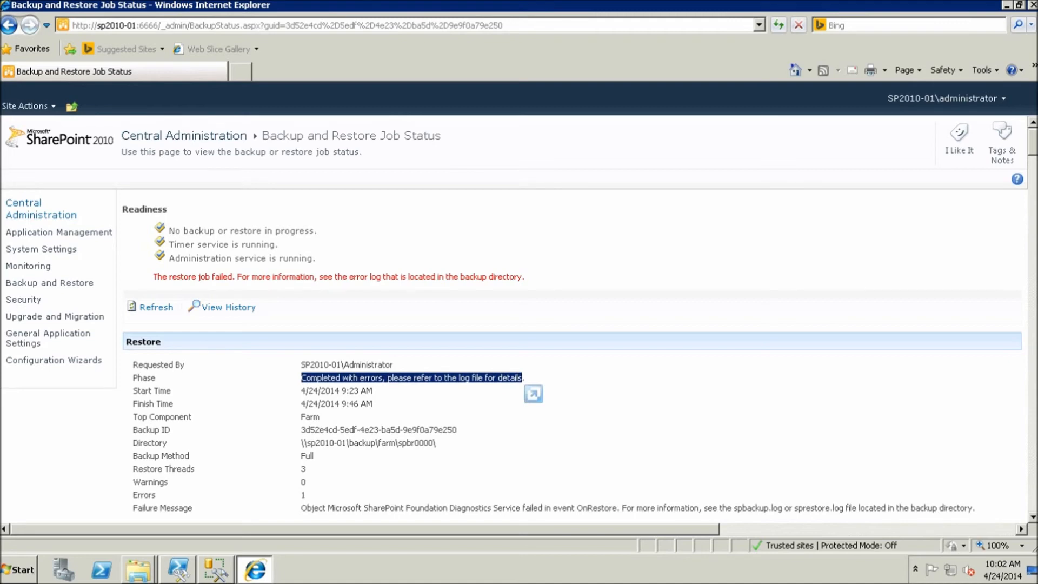
left_click_drag(302, 495, 307, 495)
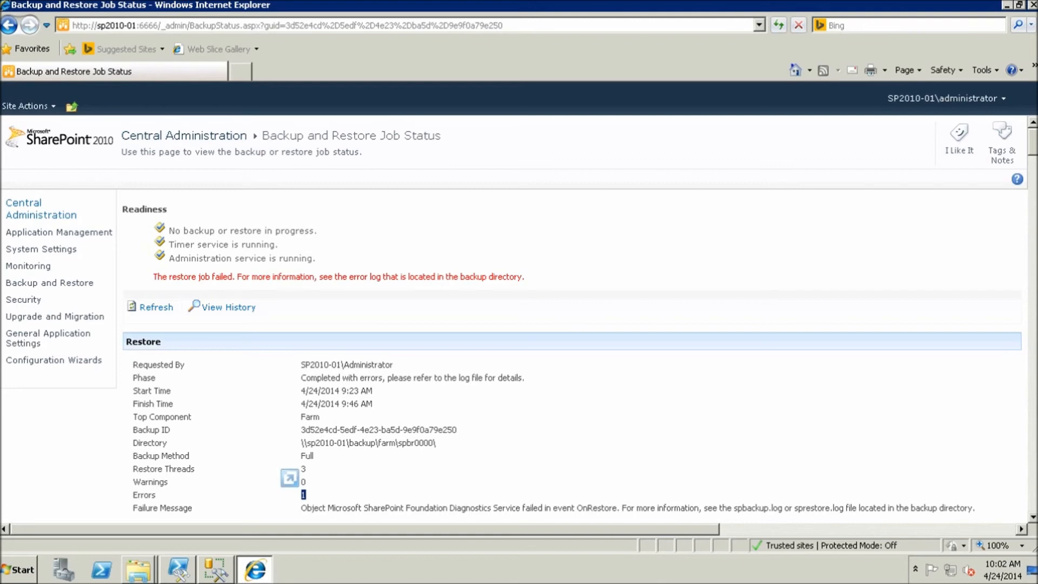
mouse_move(1032, 142)
left_mouse_down()
mouse_move(1033, 426)
mouse_move(1032, 142)
left_mouse_up()
key("ctrl+t")
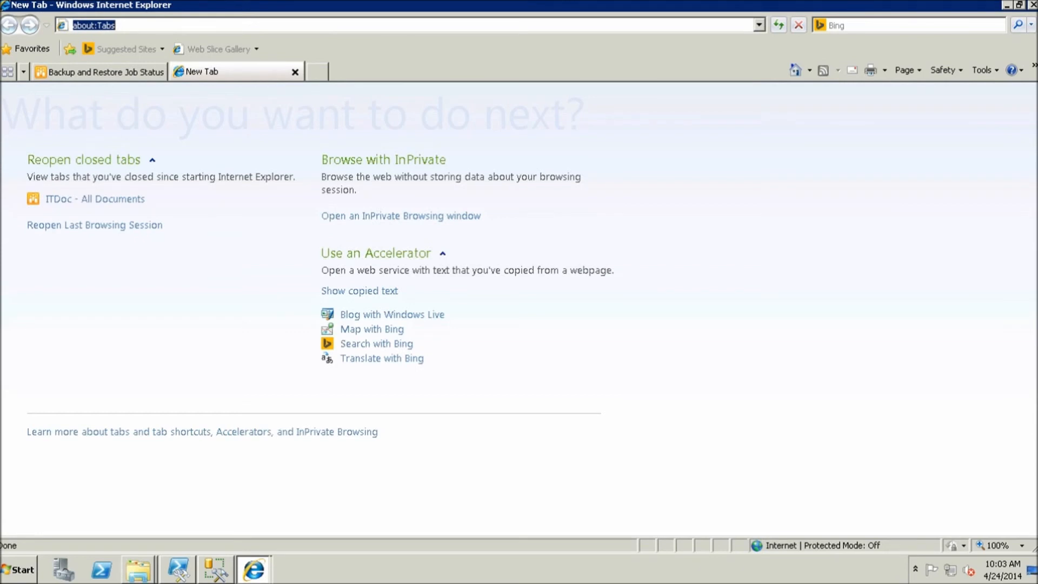
type("sp")
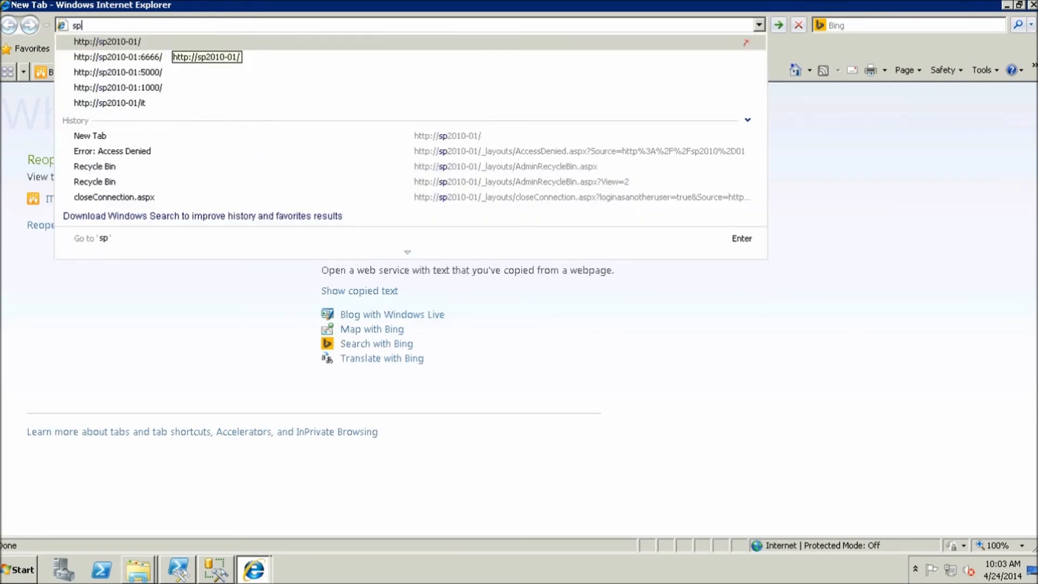
left_click(162, 42)
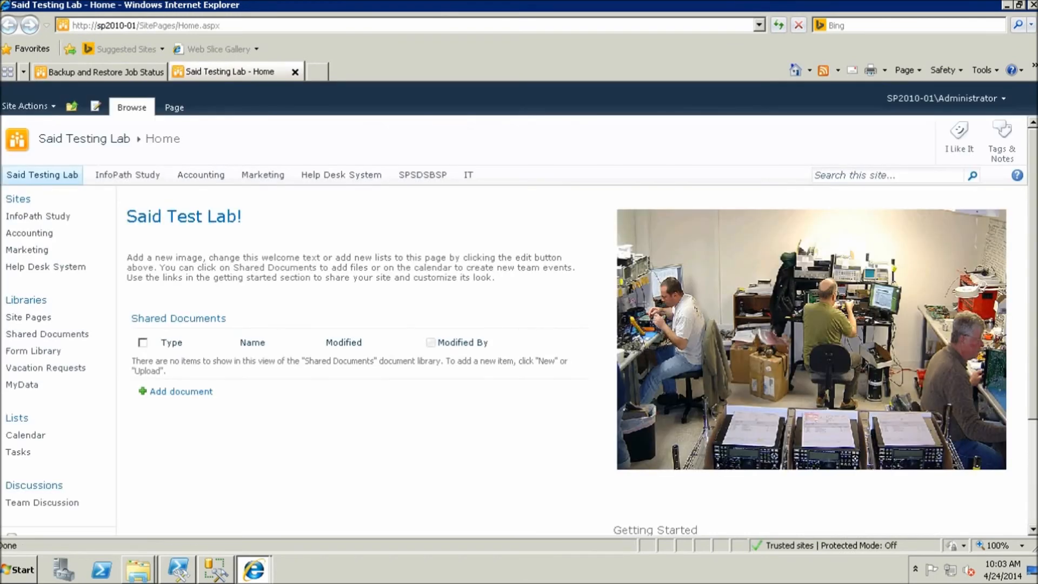
left_click(468, 174)
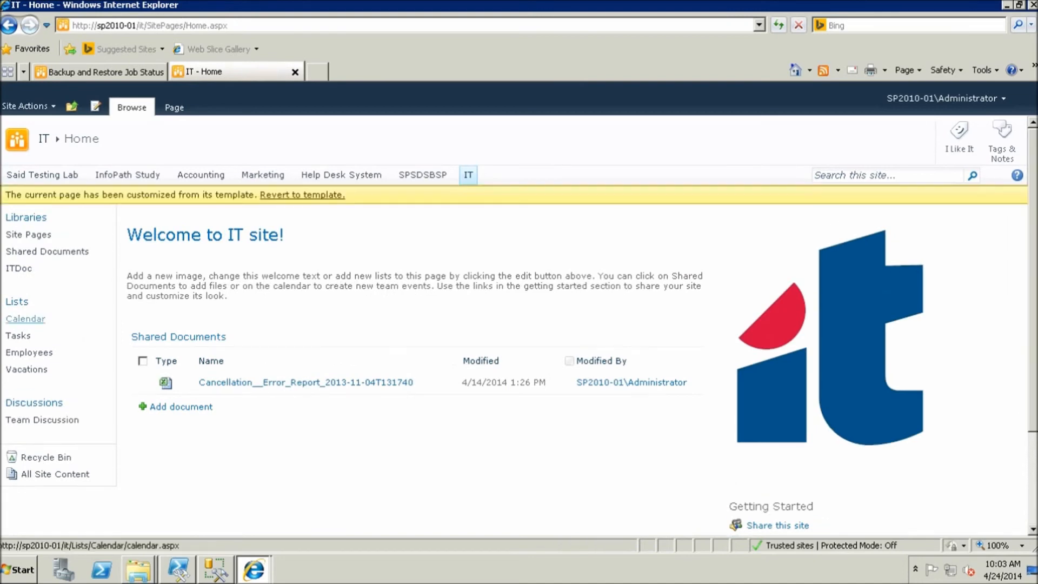
left_click(18, 269)
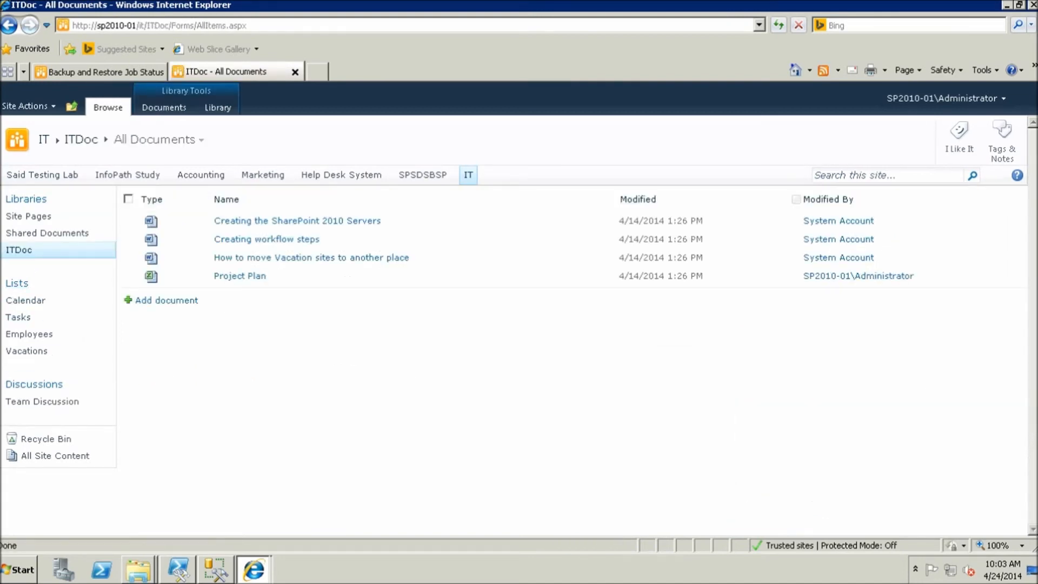
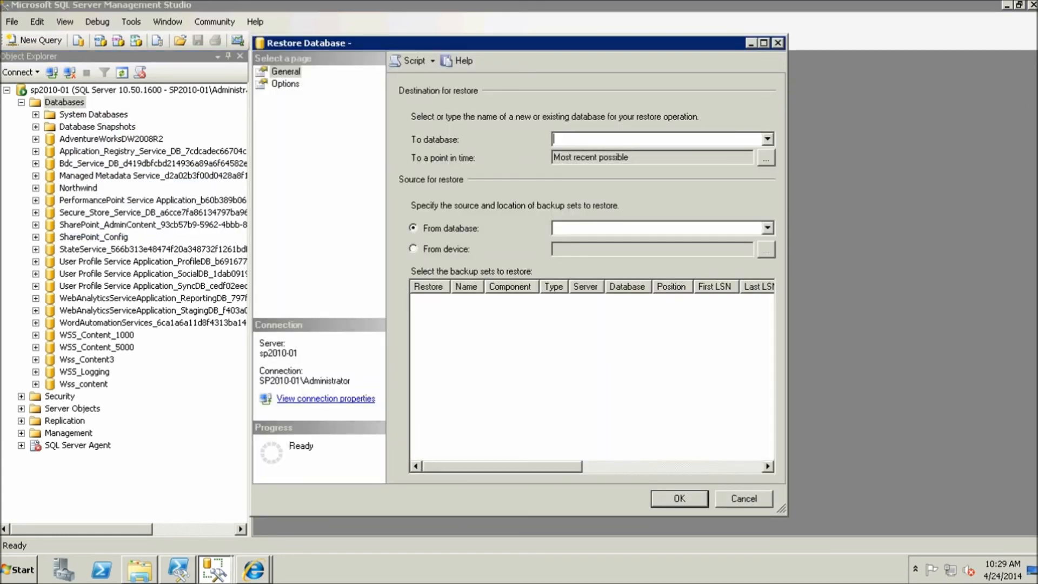
Target new database Wss_Content_Temp, restoring from device C:\backup\database\mycontentdb.bak
type("Wss_Content_")
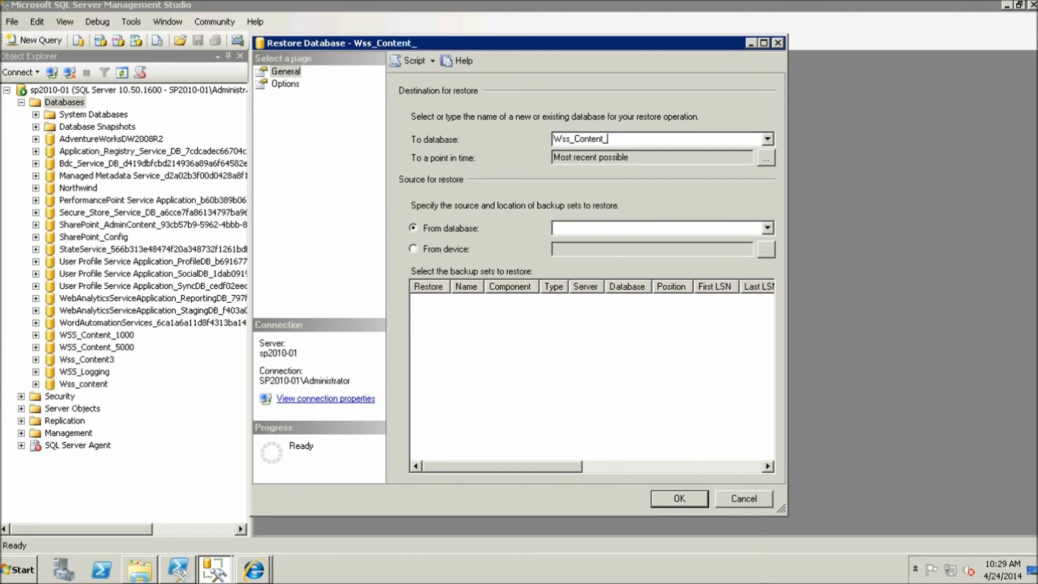
type("Temp")
left_click(413, 248)
left_click(766, 249)
left_click(665, 233)
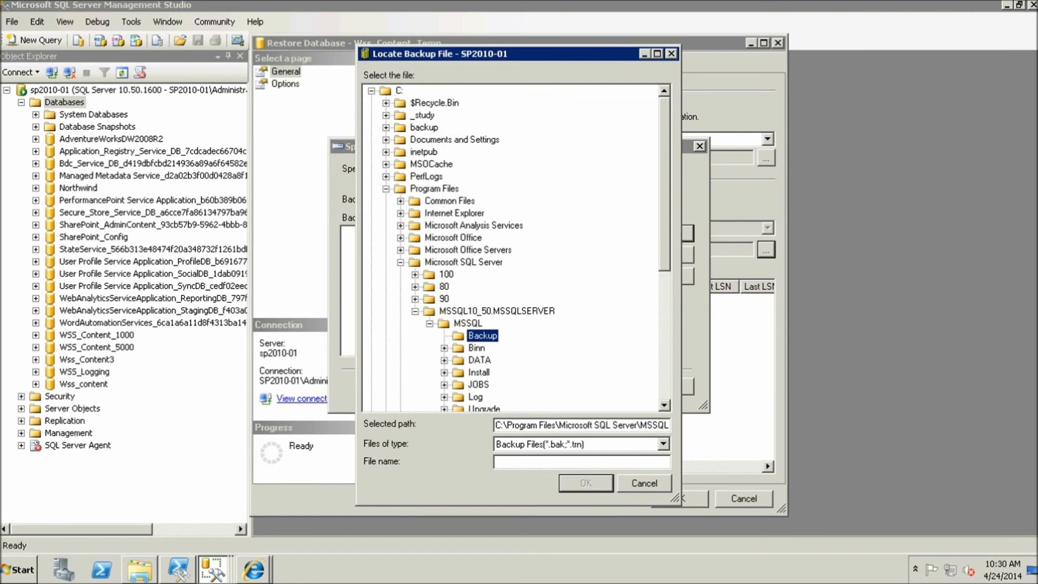
left_click(386, 127)
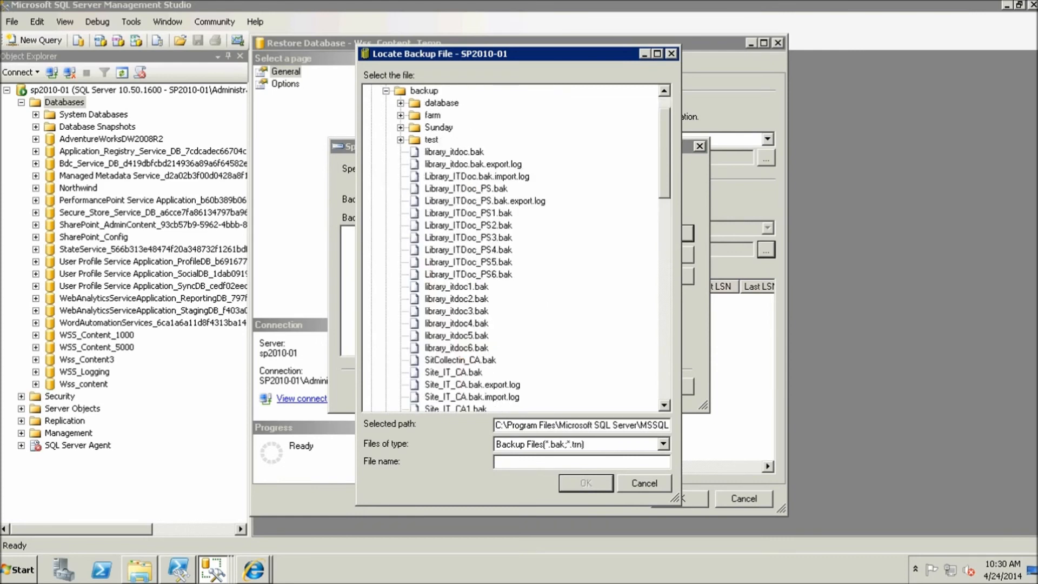
left_click(400, 103)
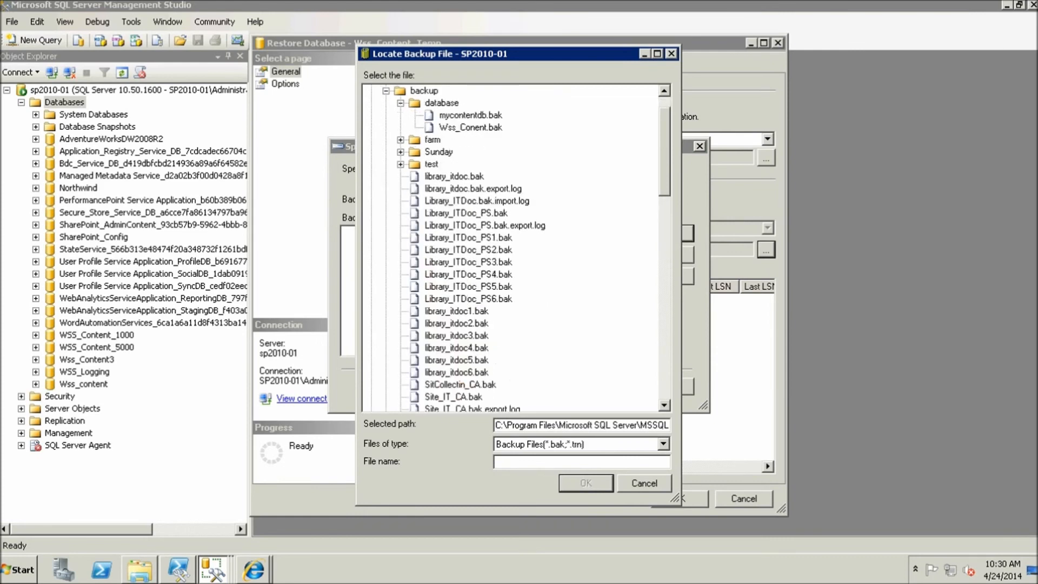
left_click(470, 115)
left_click(585, 483)
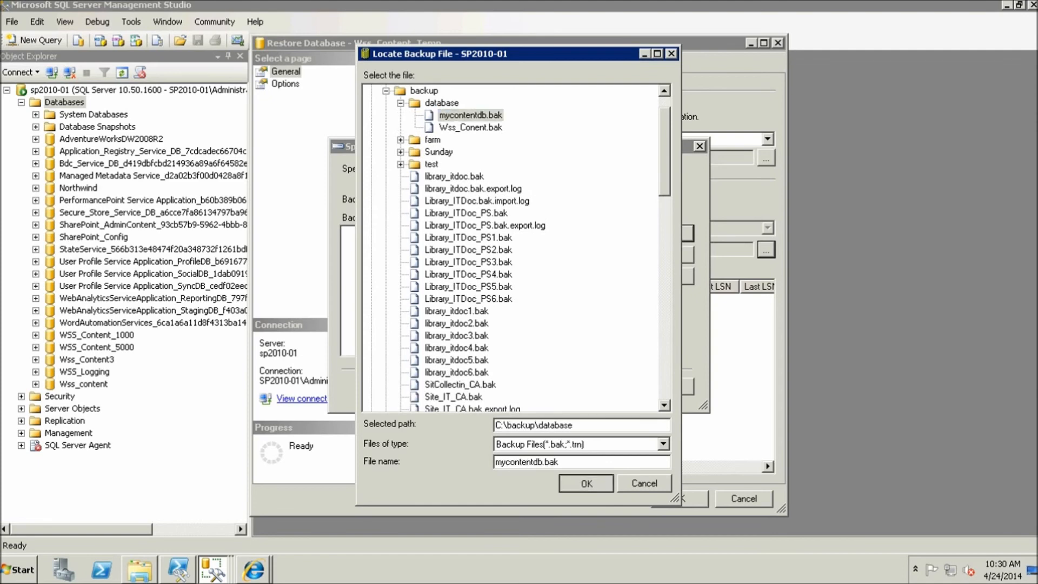
key("Return")
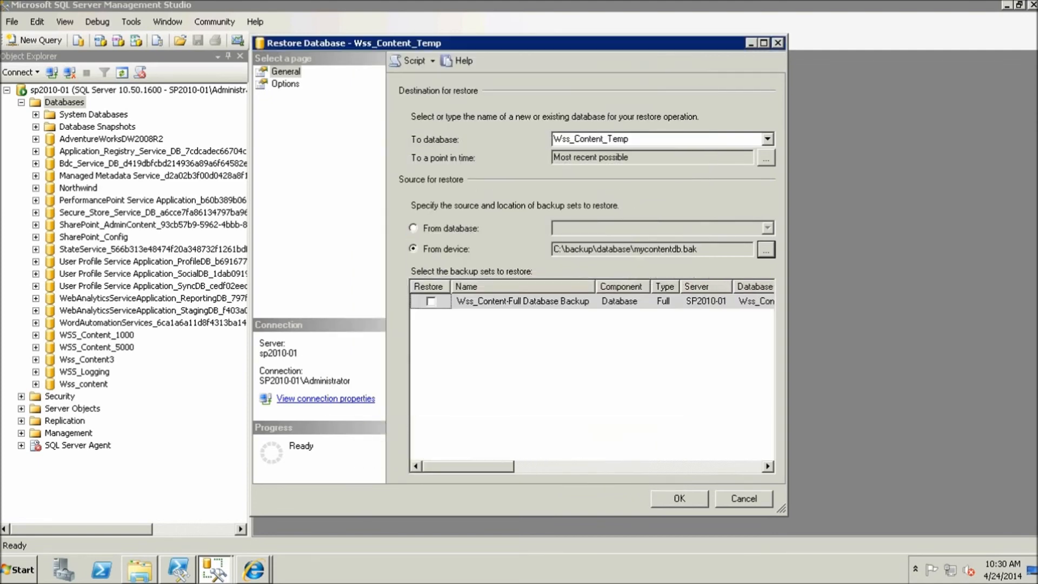
Select the Wss_Content full backup set, run the restore and dismiss the success message
left_click(431, 302)
key("Return")
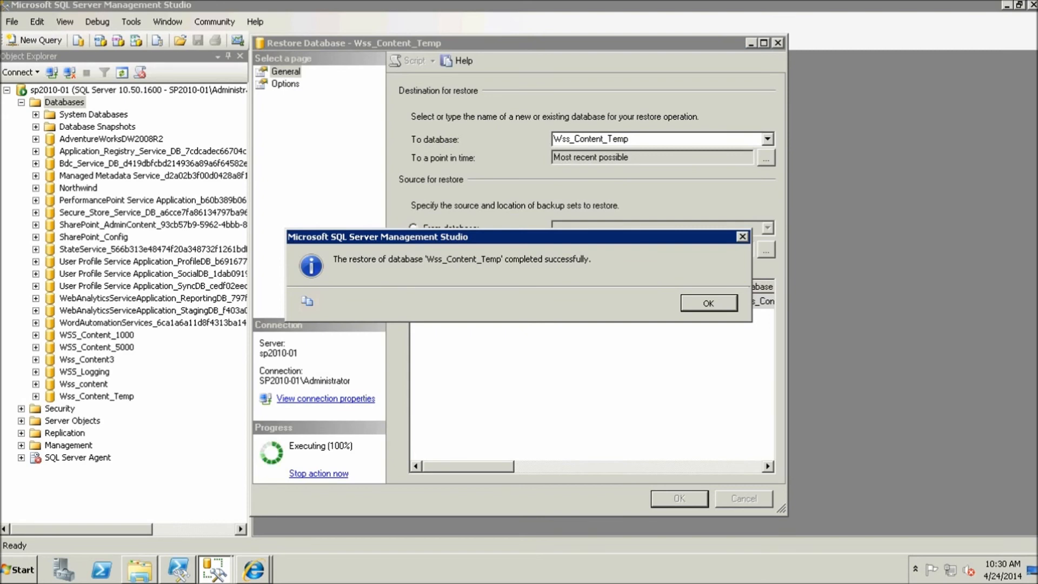
key("Return")
Refresh the Databases list to show Wss_Content_Temp and copy its name
right_click(68, 99)
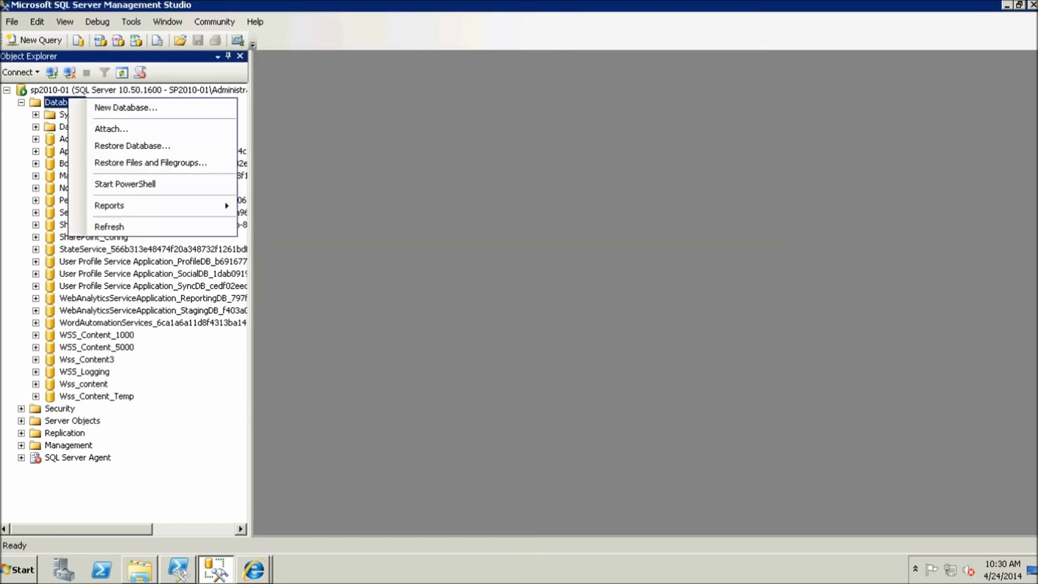
left_click(109, 226)
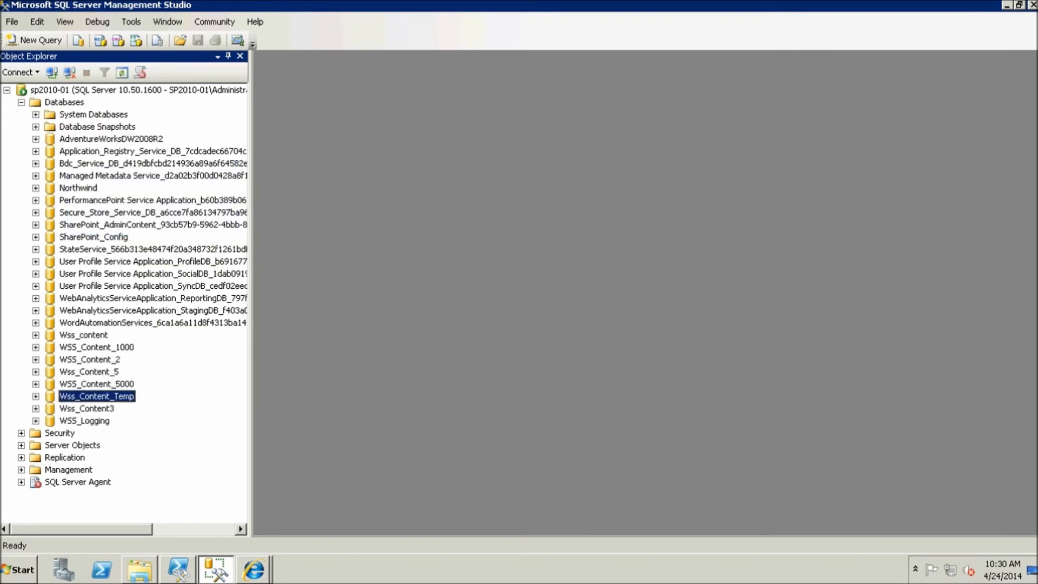
mouse_move(139, 569)
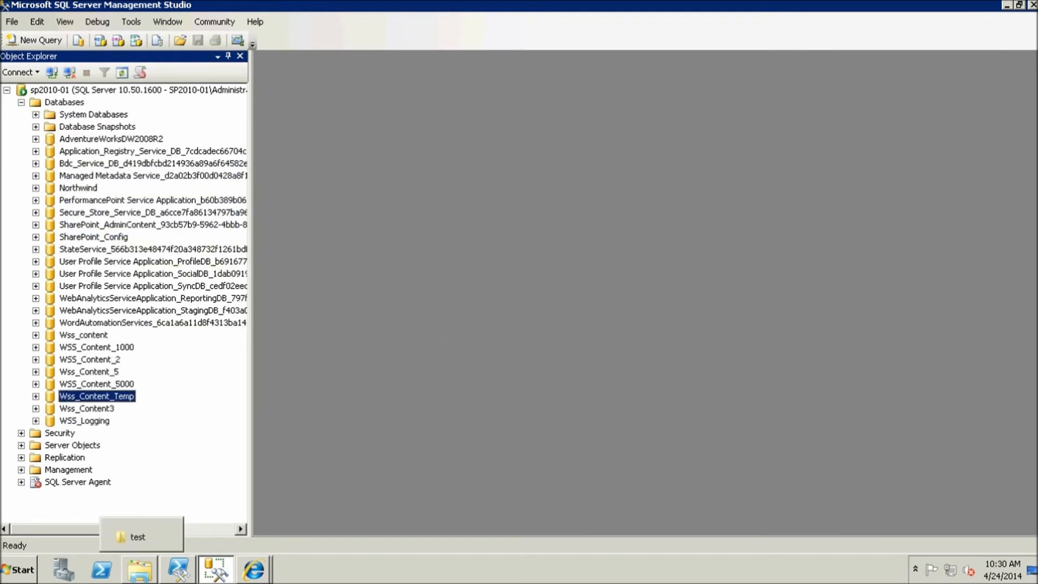
key("F2")
key("ctrl+c")
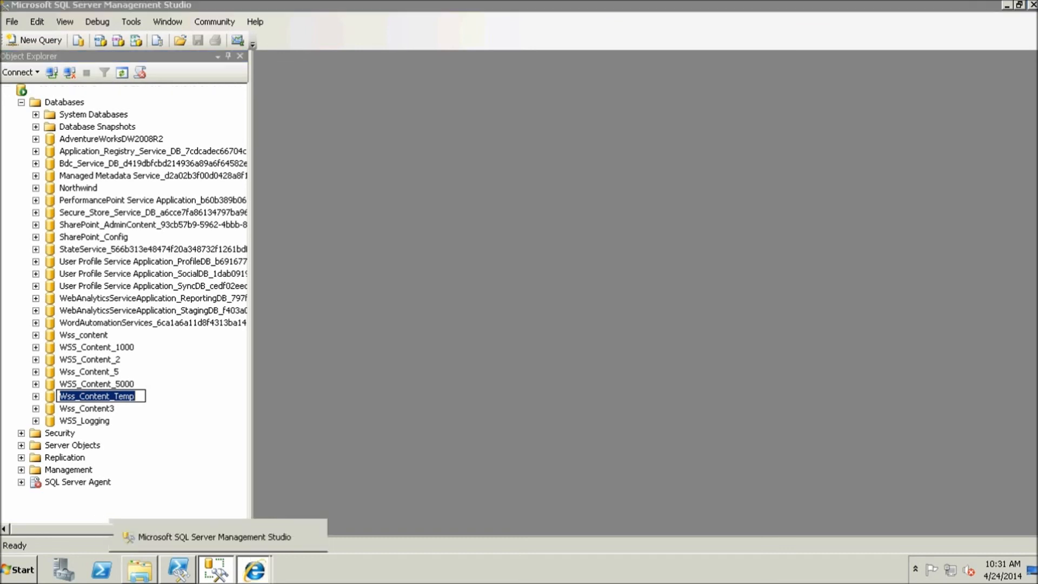
left_click(254, 569)
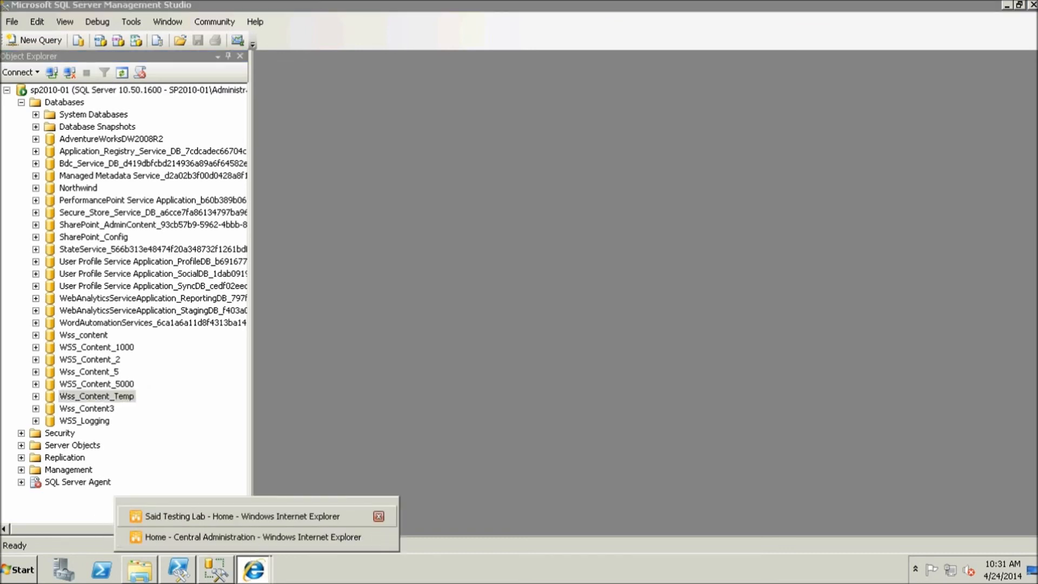
In Central Administration, open unattached content database recovery and paste Wss_Content_Temp as Database Name on SP2010-01
left_click(252, 536)
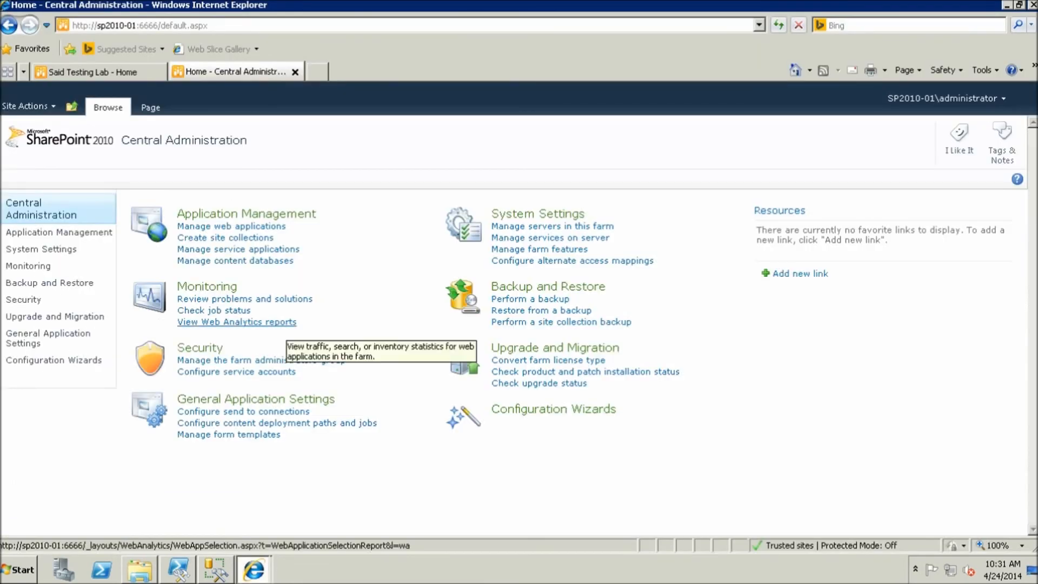
left_click(49, 282)
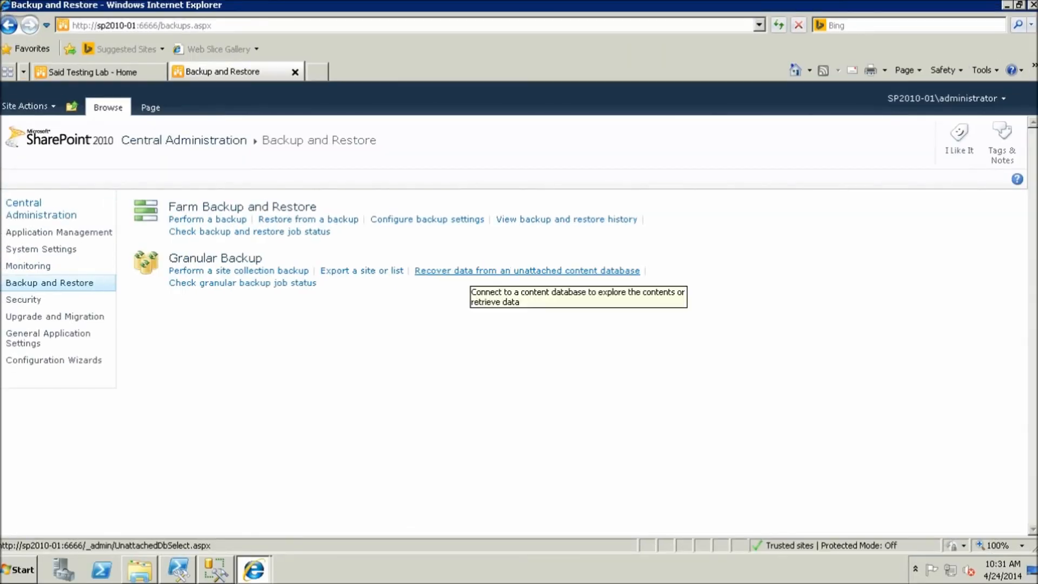
left_click(470, 270)
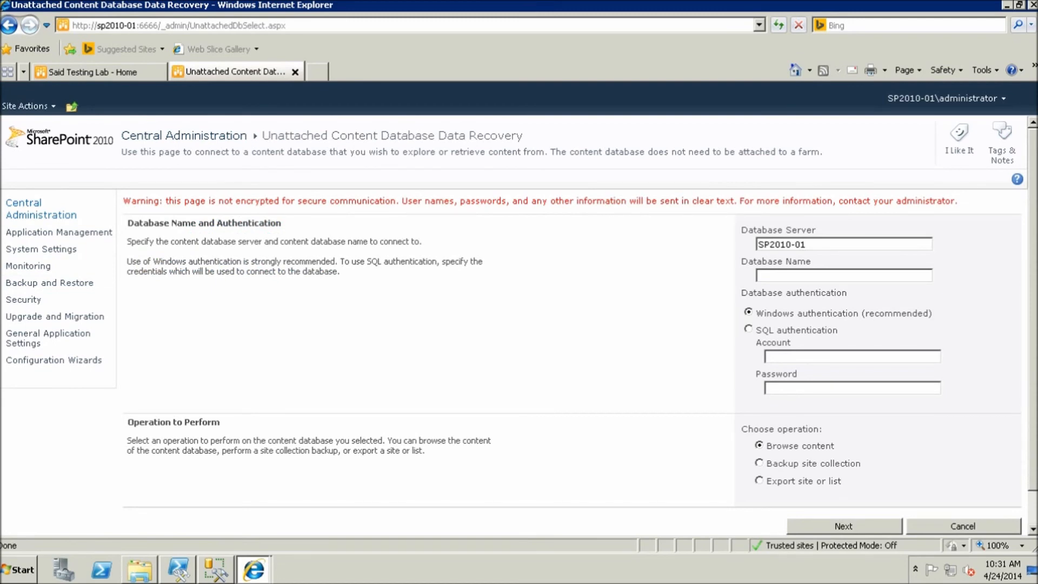
left_click(836, 275)
key("ctrl+v")
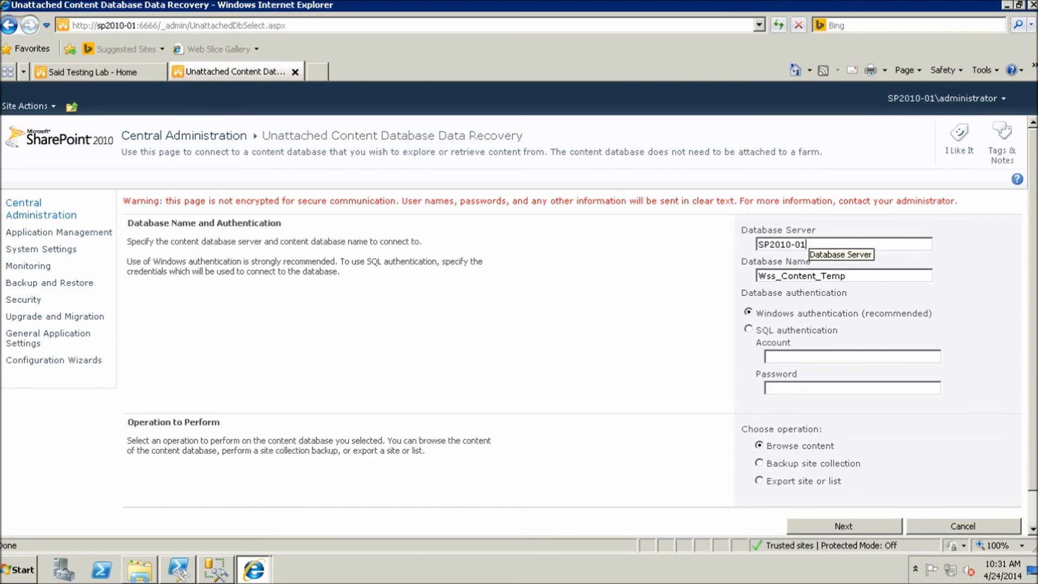
left_click_drag(807, 244, 757, 244)
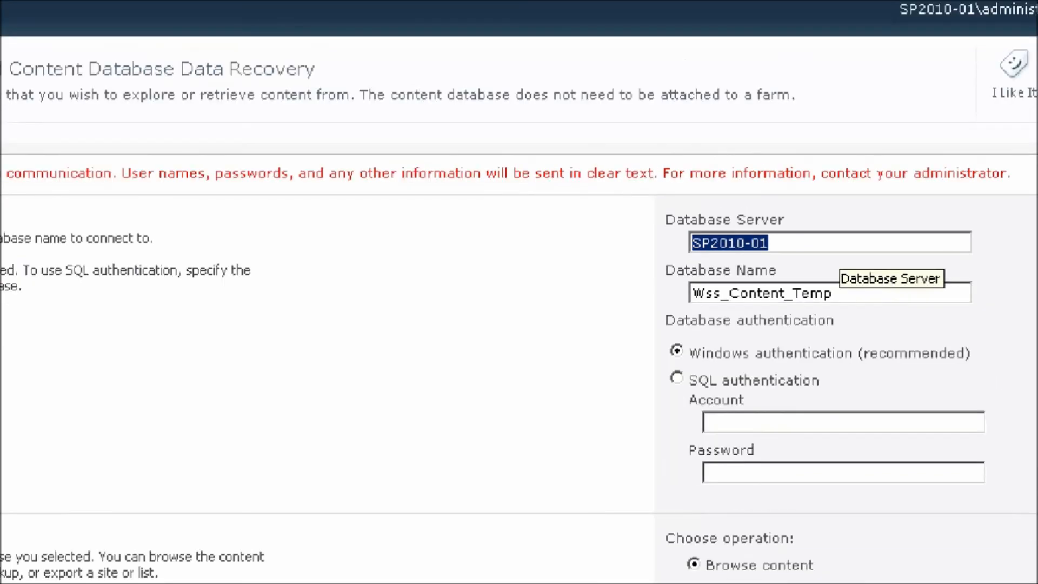
scroll(514, 325, "down", 1)
scroll(513, 326, "up", 1)
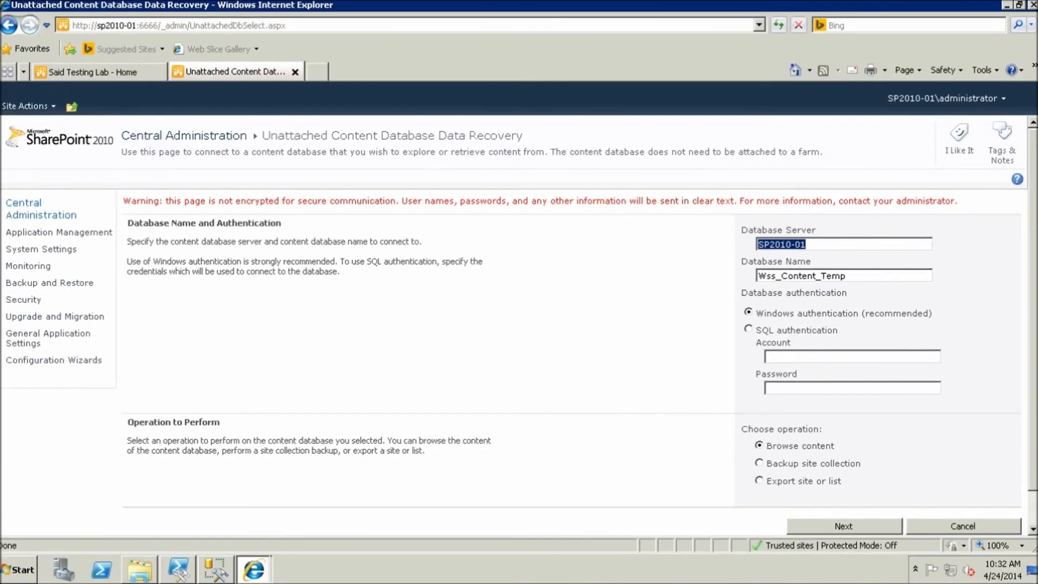
left_click(844, 526)
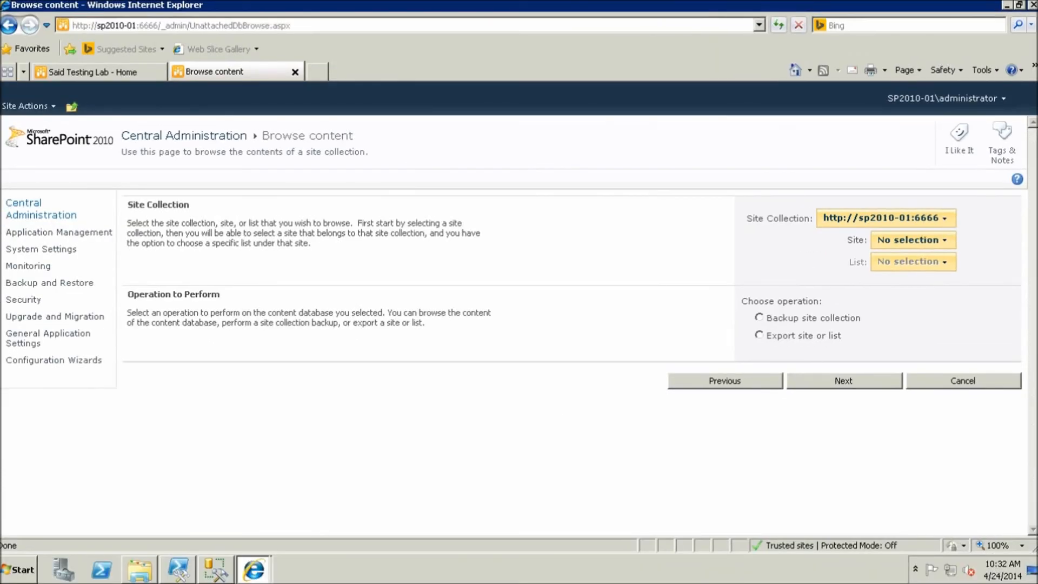
left_click(944, 218)
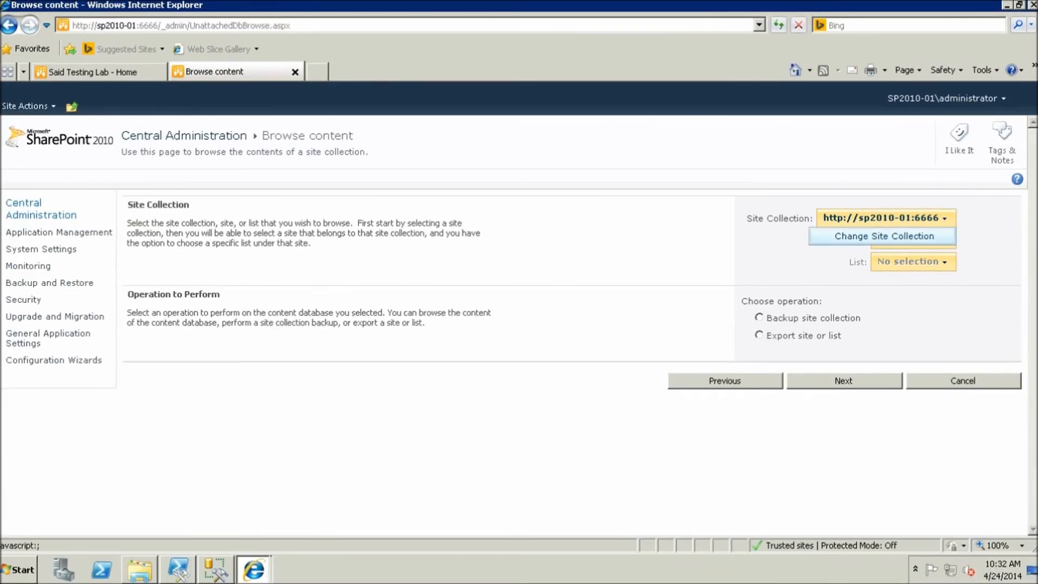
left_click(884, 236)
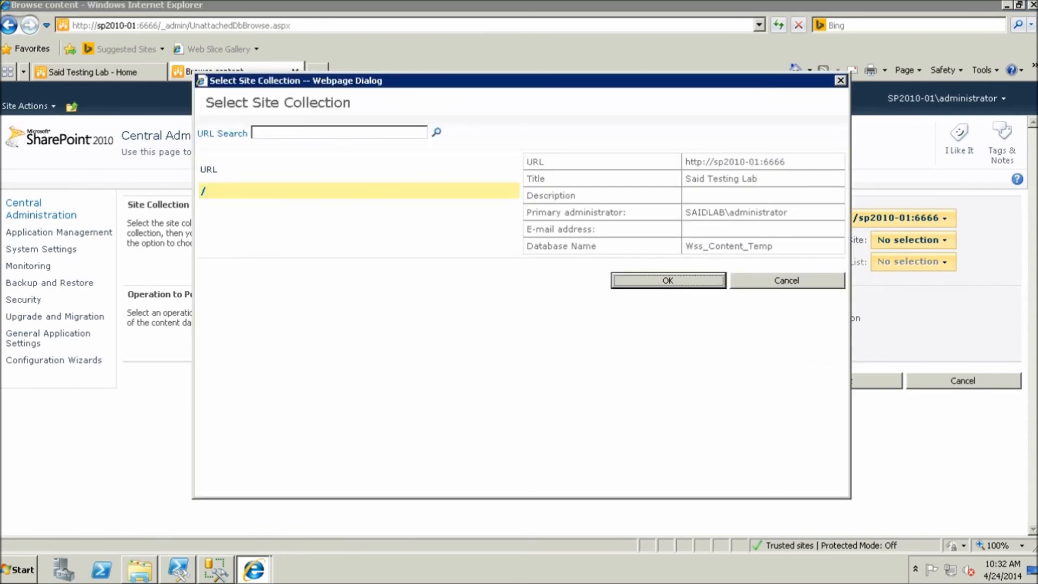
left_click(668, 280)
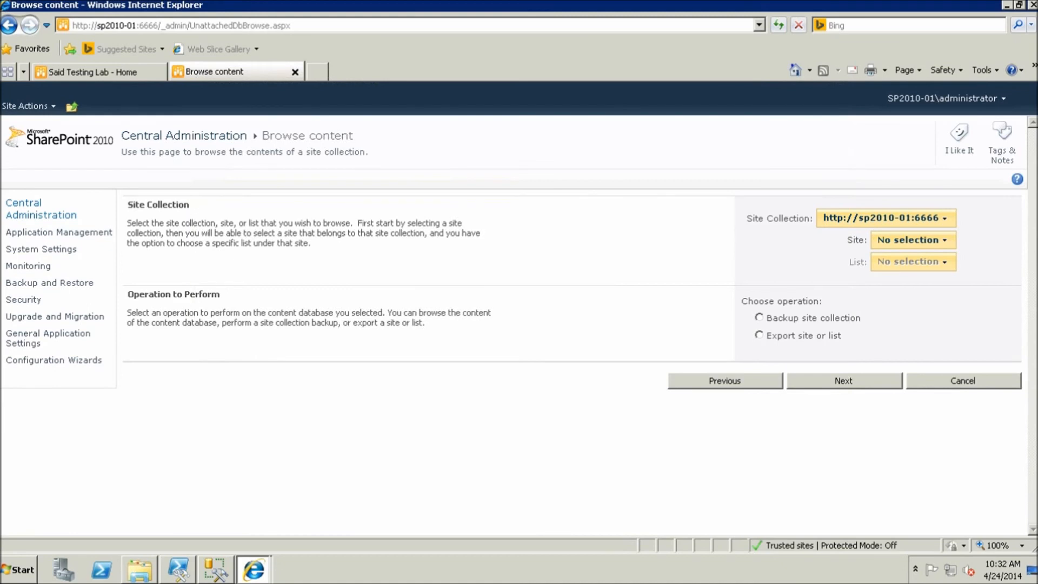
Set the site to /it and the list to ITDoc
left_click(944, 240)
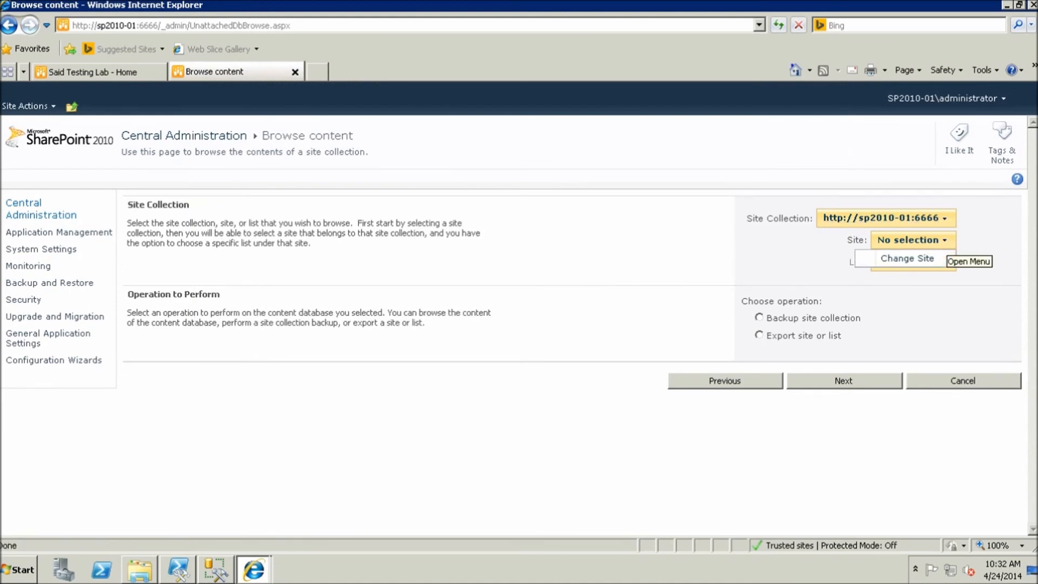
left_click(907, 258)
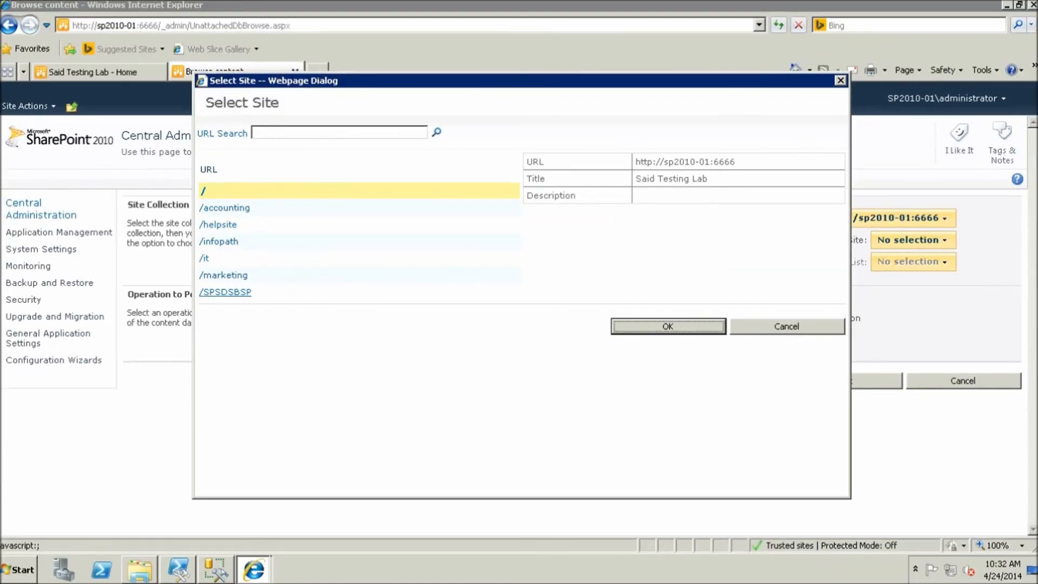
left_click(204, 258)
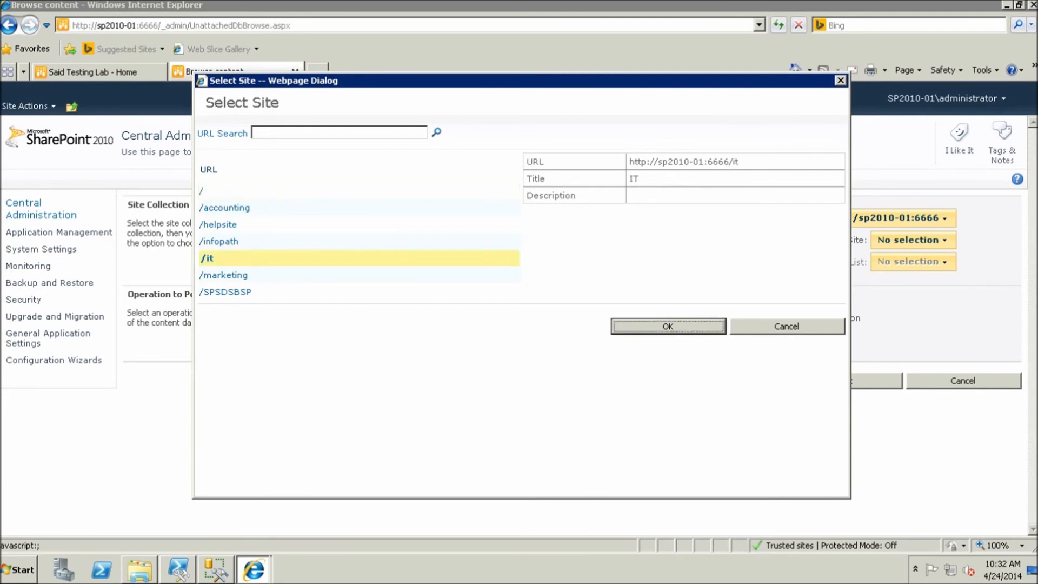
key("Return")
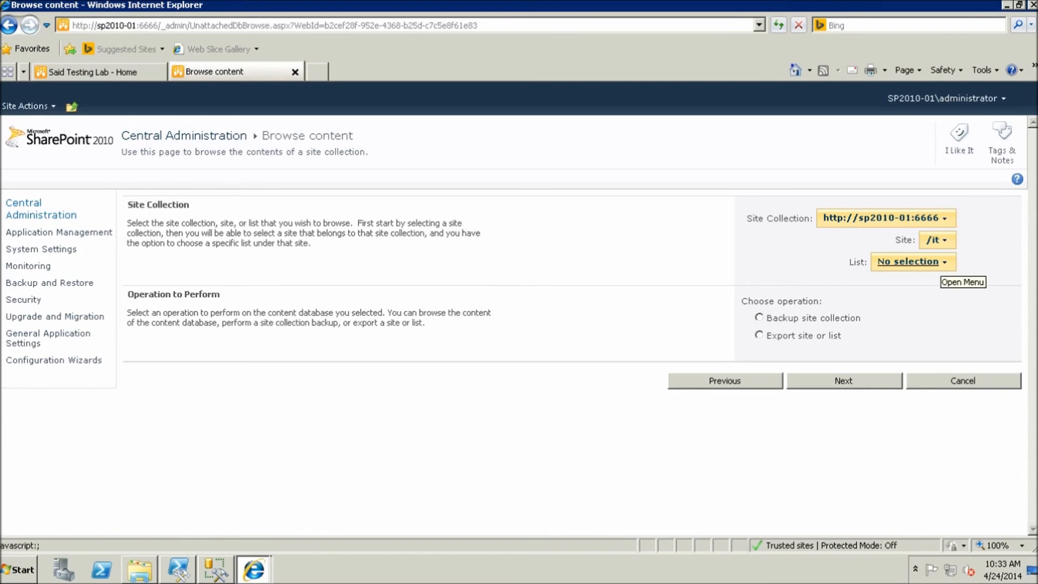
left_click(908, 261)
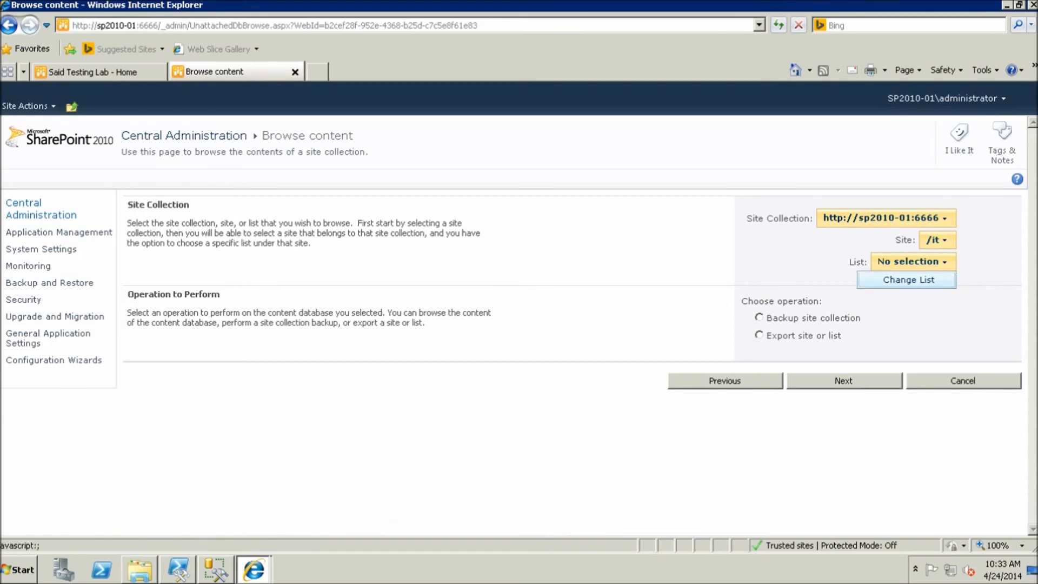
left_click(908, 280)
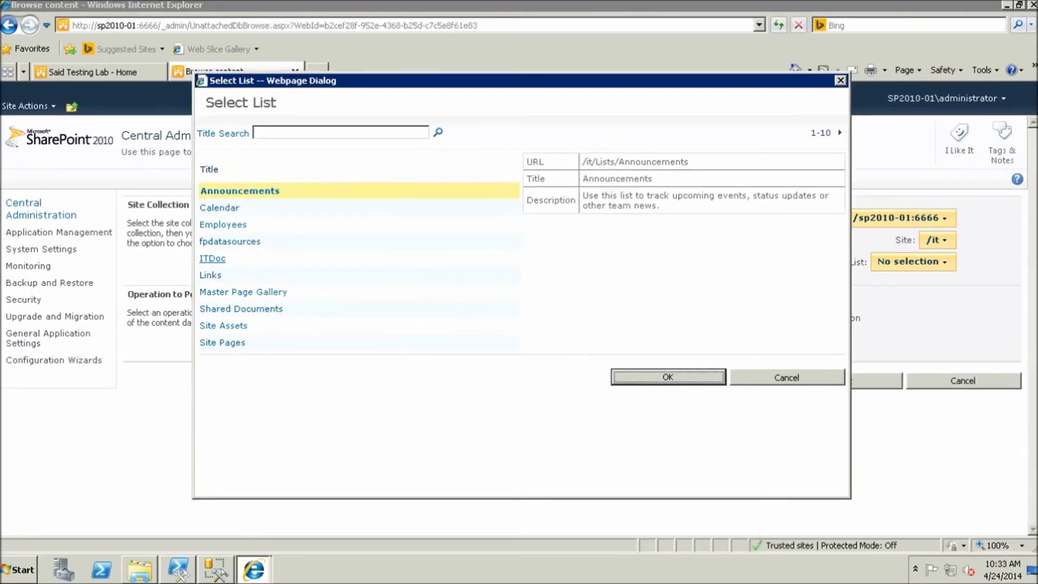
left_click(208, 261)
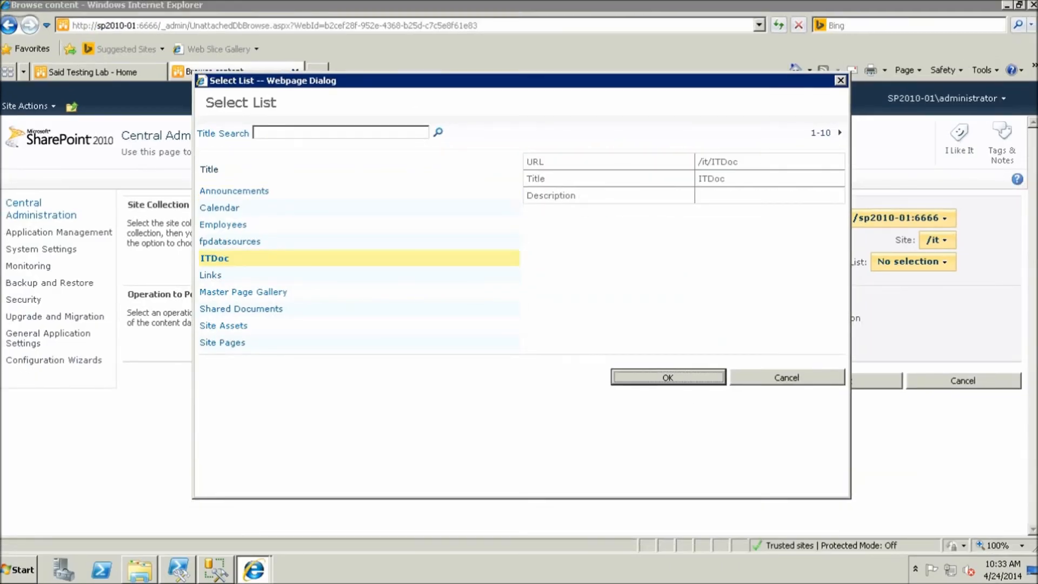
key("Return")
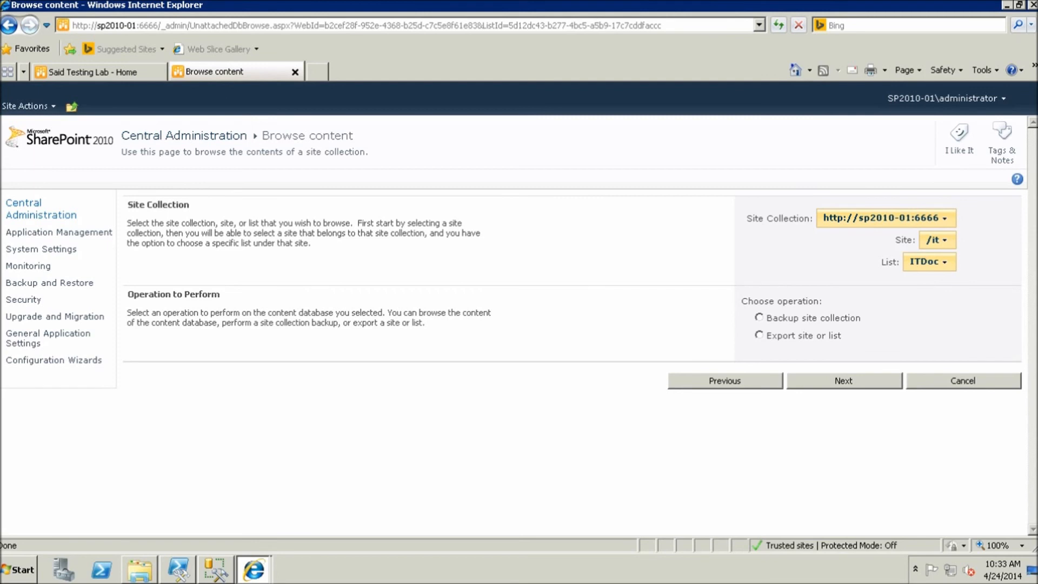
Choose Backup site collection and review the /it site and ITDoc list selections
left_click(759, 317)
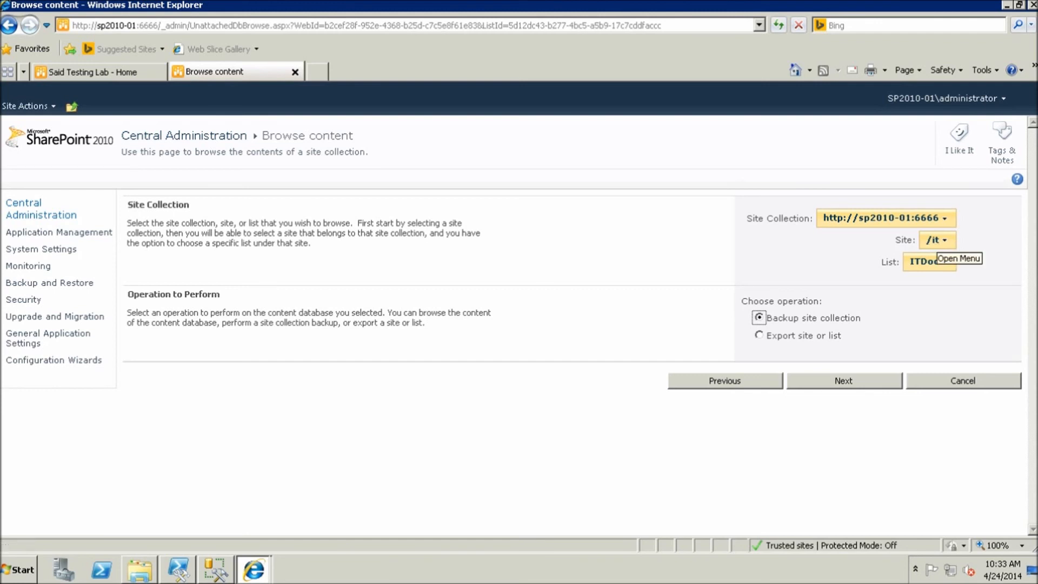
left_click(936, 240)
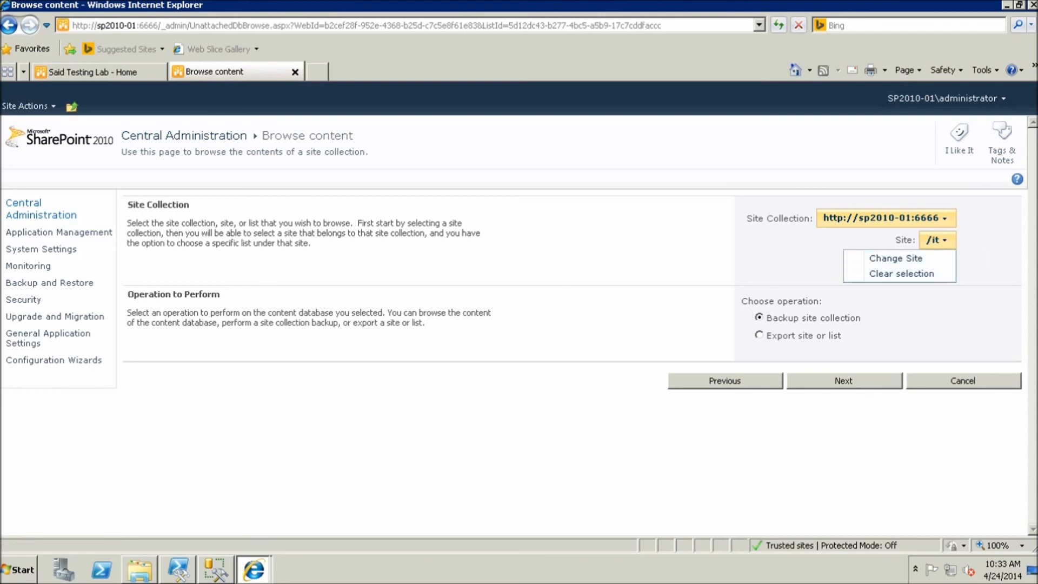
left_click(927, 262)
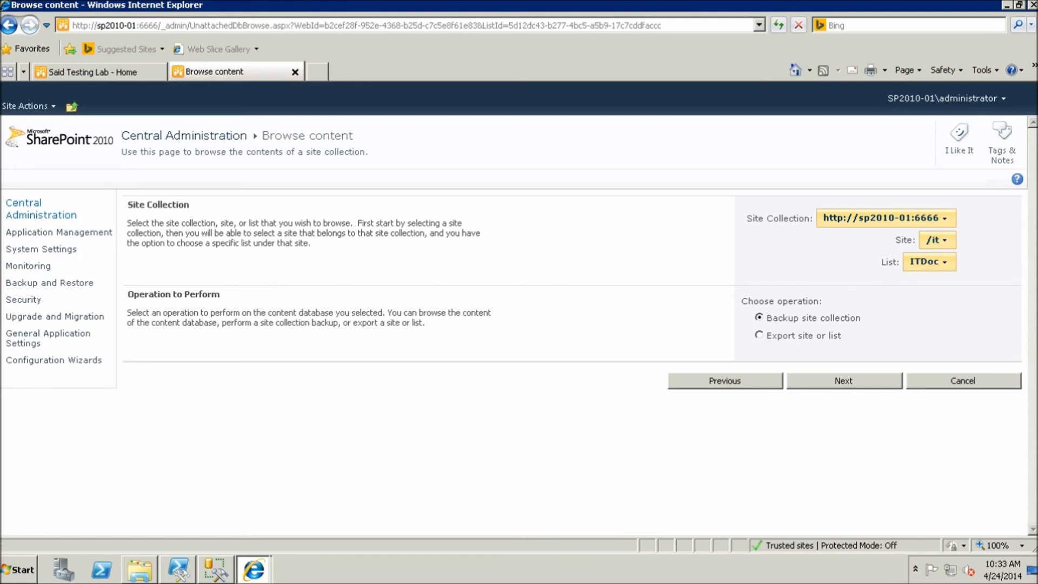
Continue to the site collection backup settings and start typing the UNC backup path on \\sp2010-01
left_click(844, 381)
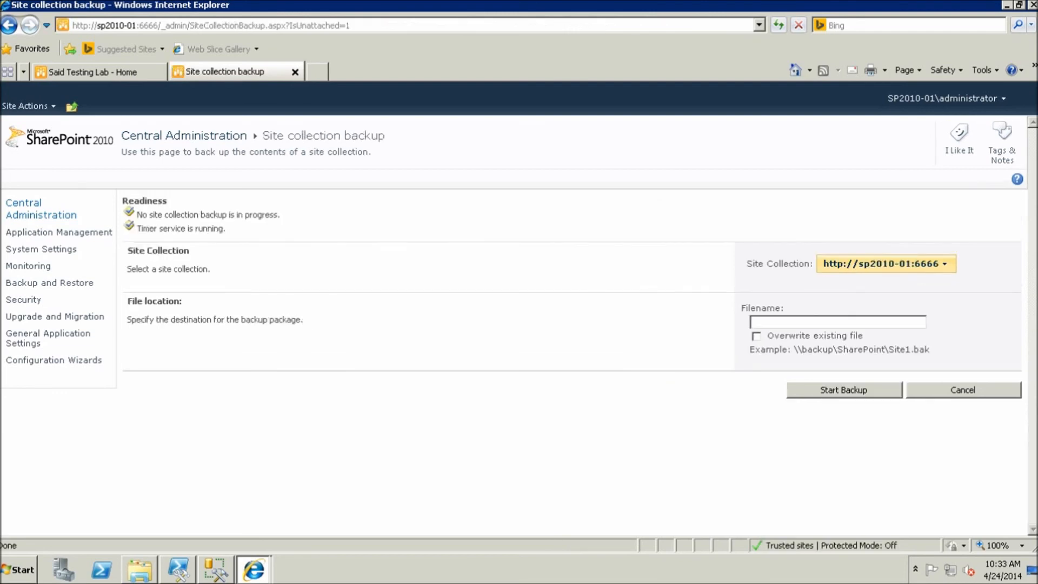
left_click(792, 322)
type("\\s")
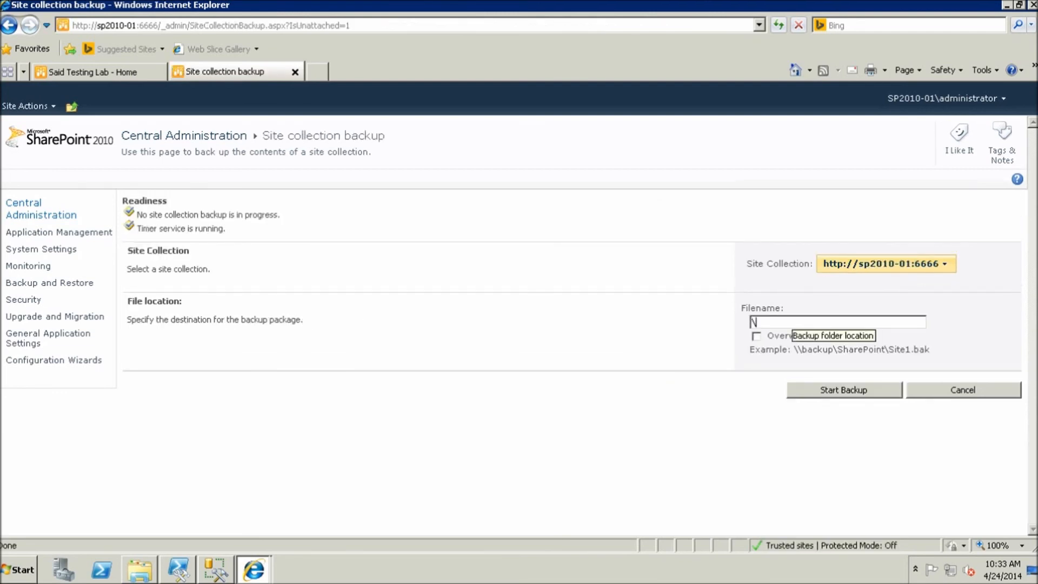
type("p2010-0")
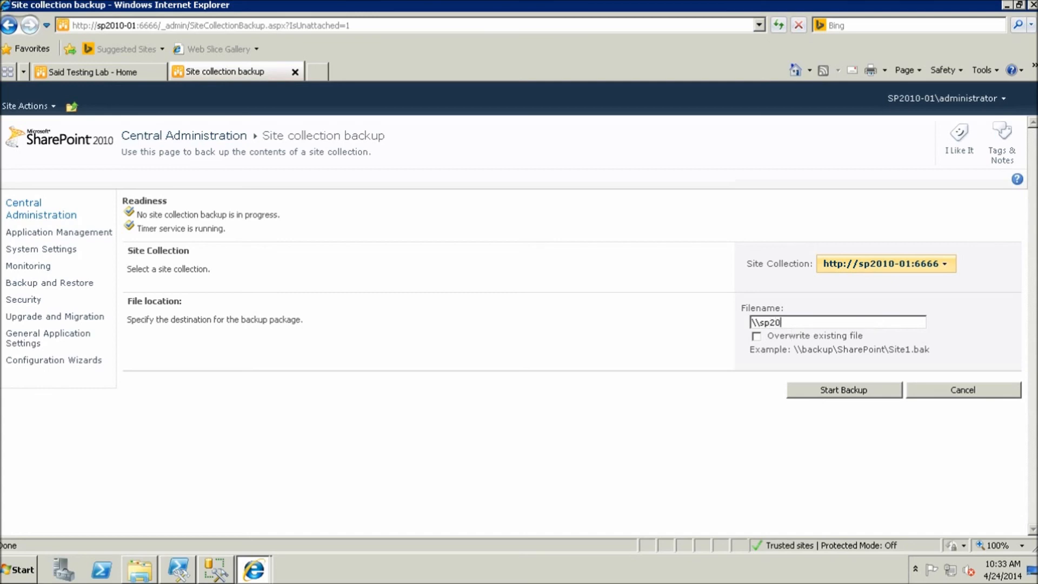
type("1\\bacup\test")
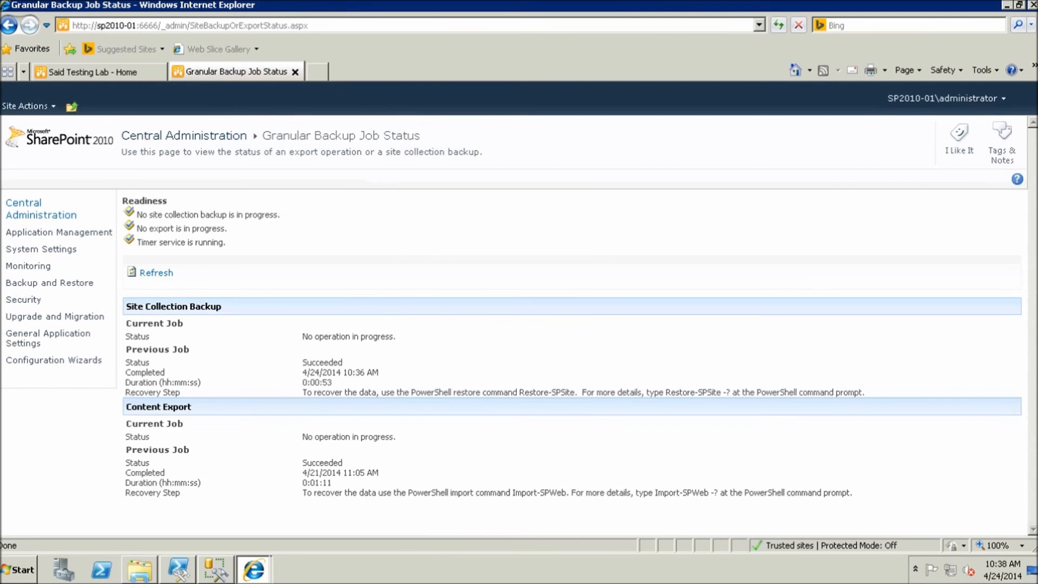
Confirm the backup Succeeded and bring up C:\backup showing ITDoc_test.bak (339 MB)
double_click(322, 362)
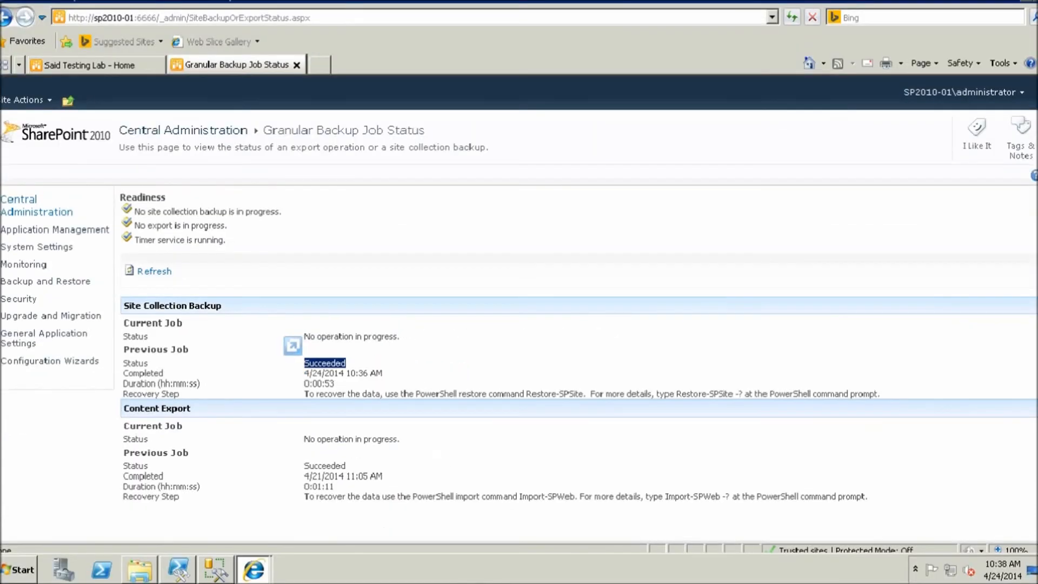
left_click(703, 373)
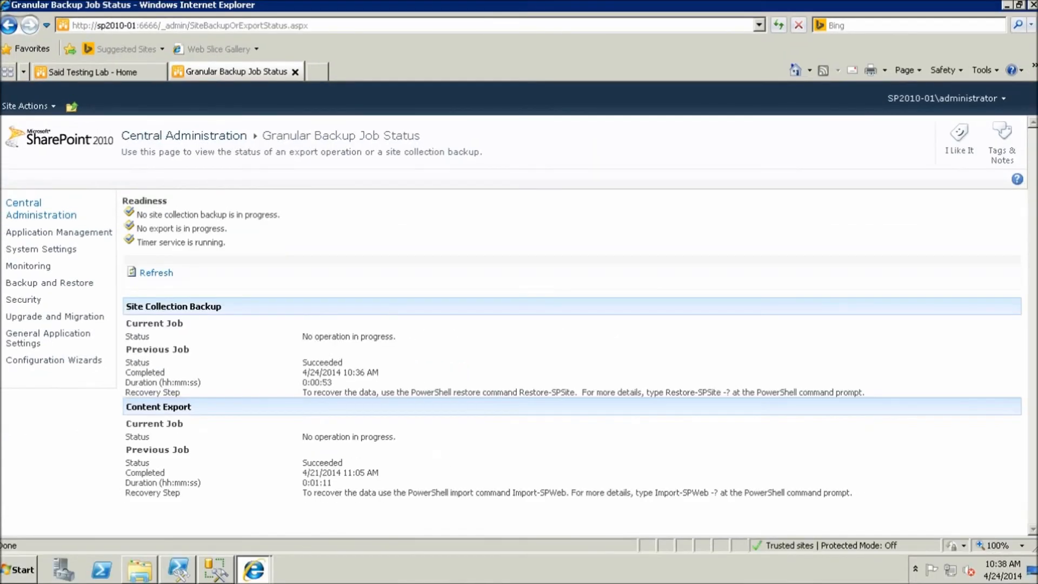
left_click(139, 569)
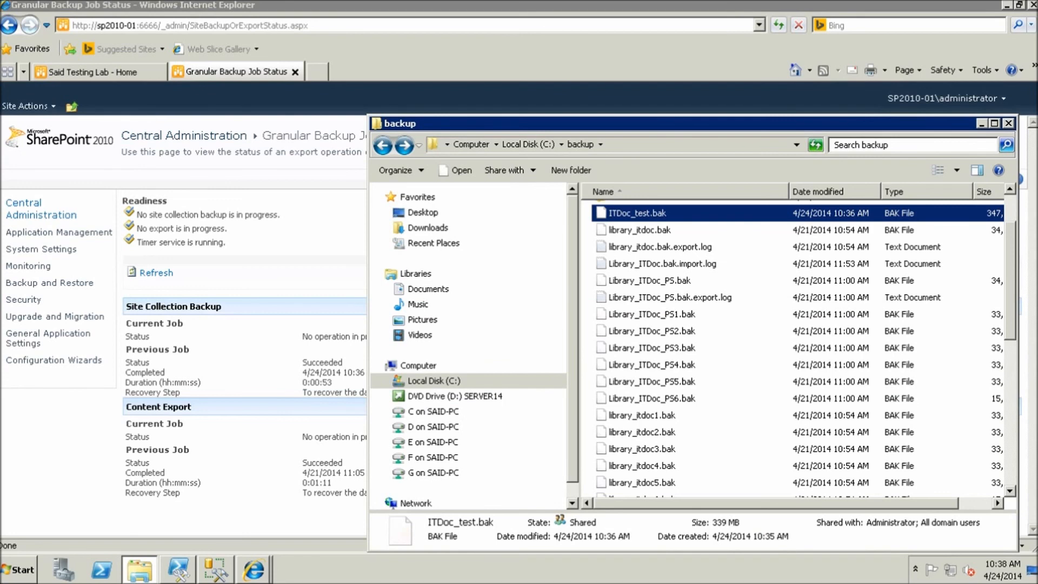
left_click_drag(648, 123, 573, 131)
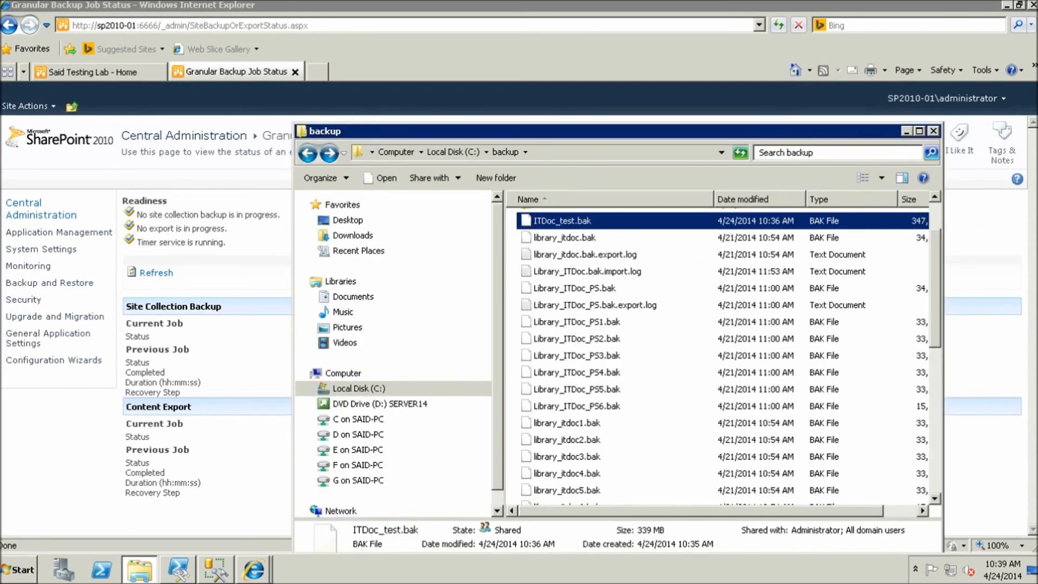